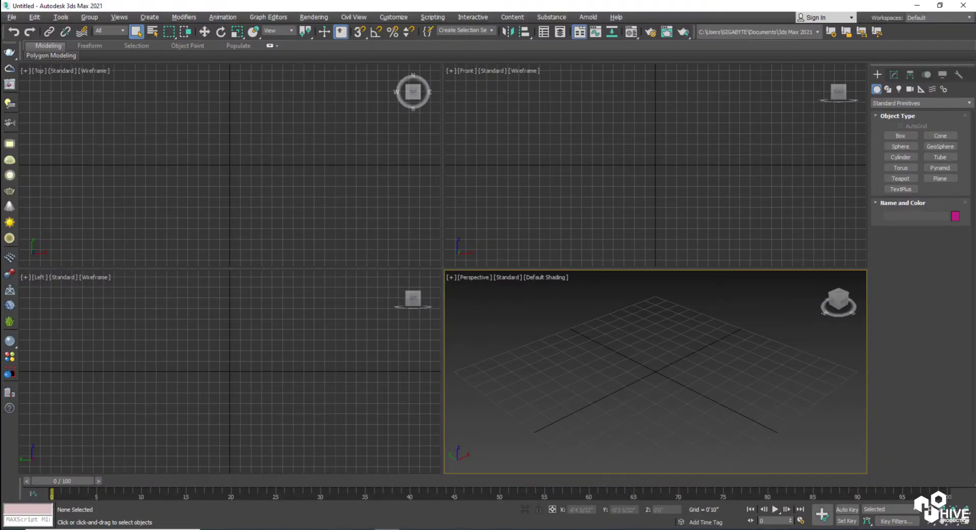
Step: Draw an upright rectangle spline about 11'6" long and 5'3" wide in the Front view
left_click(887, 89)
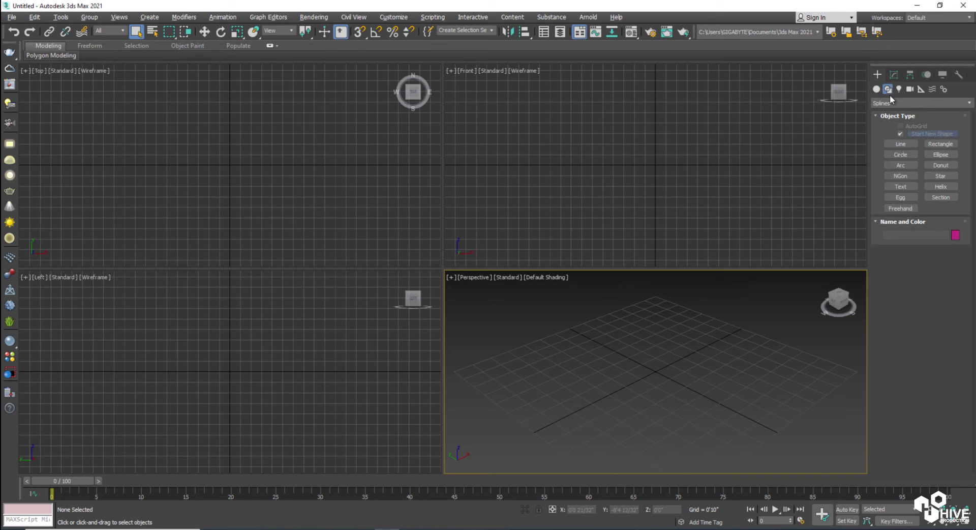
left_click(941, 145)
left_click_drag(629, 100, 696, 246)
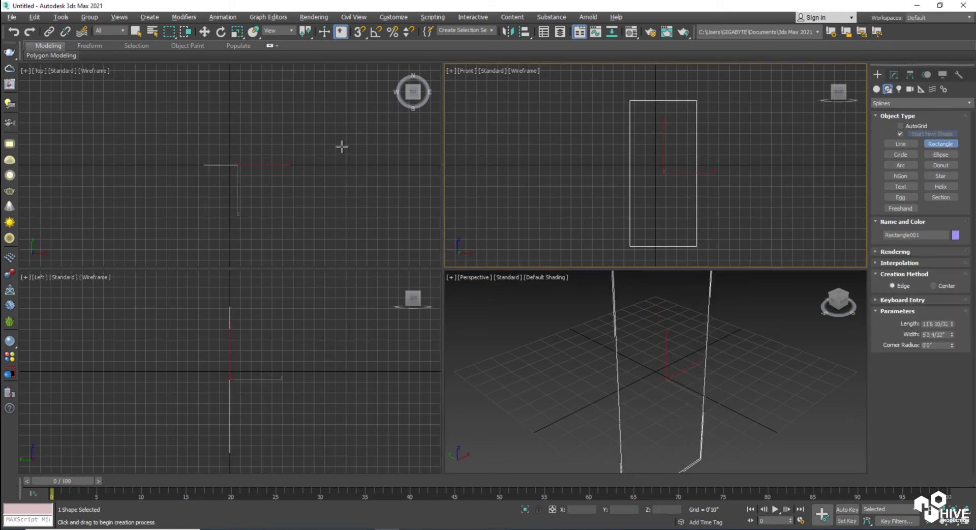
Step: Move the rectangle to the world origin by setting its X, Y and Z position to 0
left_click(204, 31)
right_click(599, 510)
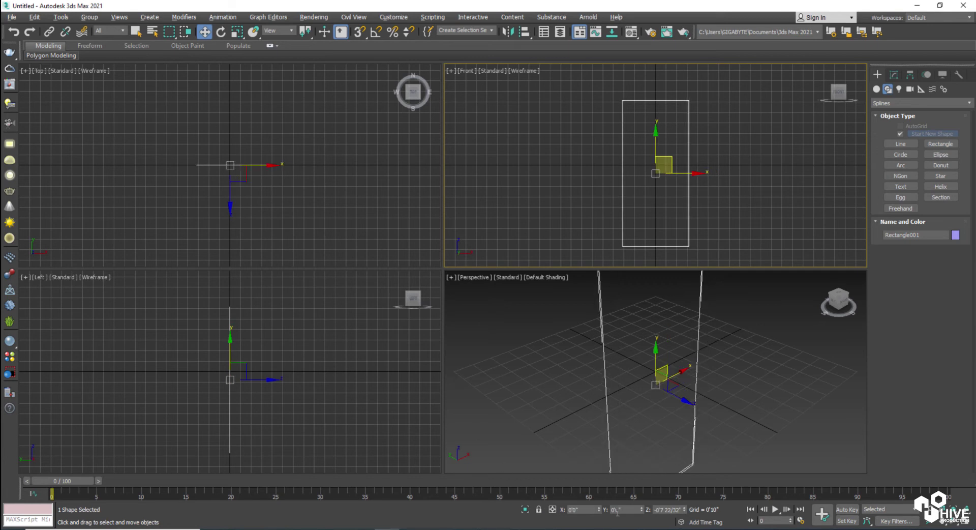
right_click(684, 509)
Step: Convert the rectangle to an Editable Spline
middle_click_drag(703, 375, 691, 372, "alt")
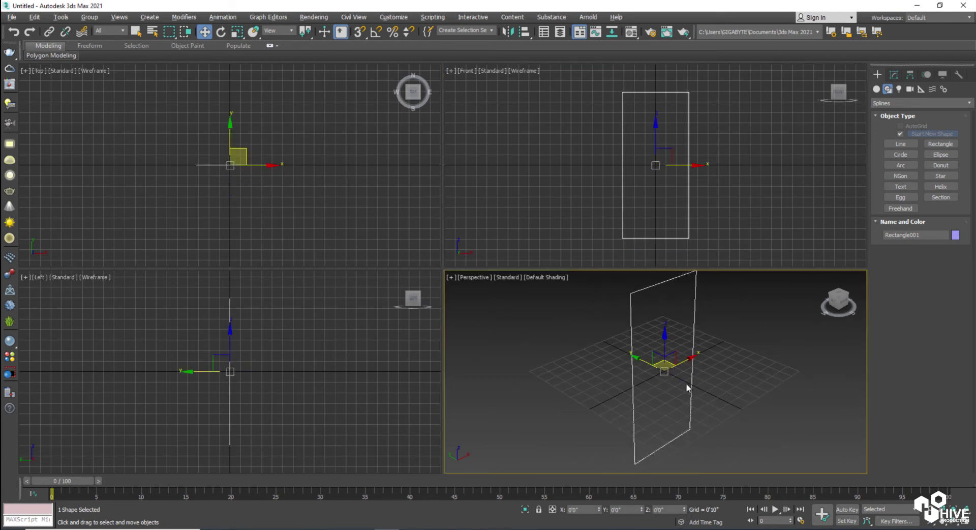
middle_click_drag(685, 383, 661, 352, "alt")
right_click(661, 352)
left_click(692, 390)
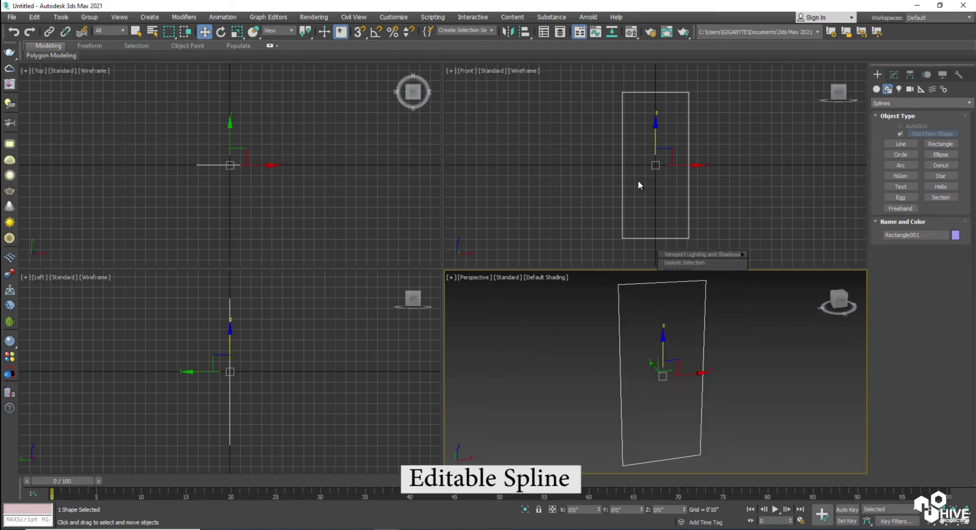
right_click(657, 135)
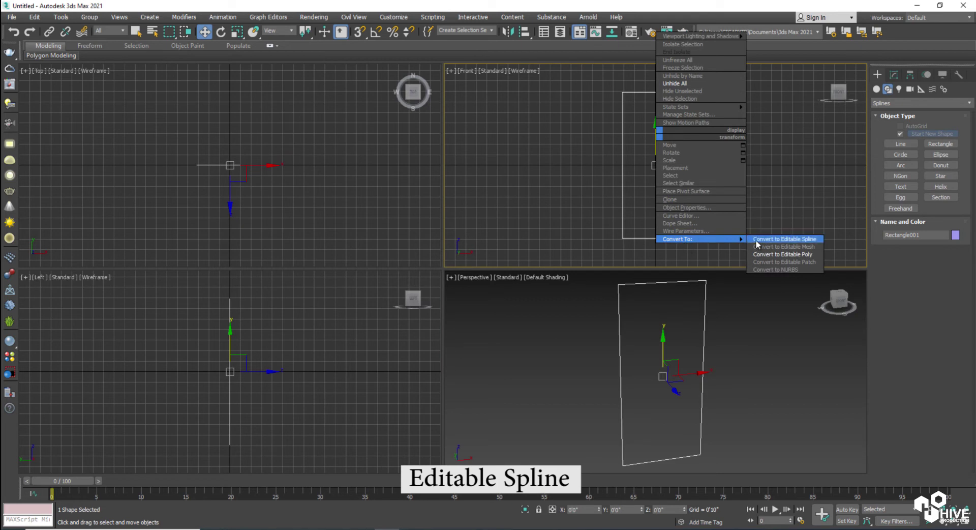
left_click(768, 243)
Step: Select all four corner vertices of the spline and round them slightly with Fillet
left_click(907, 246)
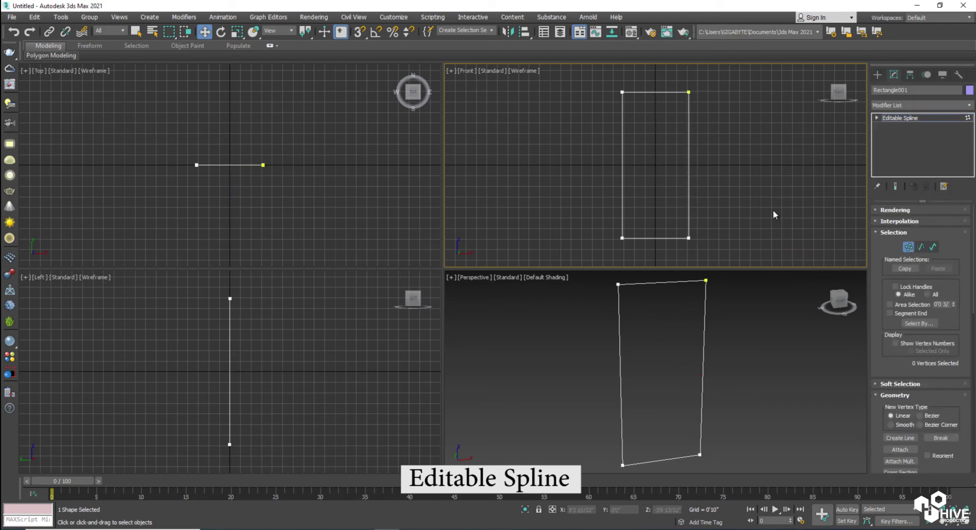
left_click_drag(584, 75, 779, 267)
scroll(871, 254, "down", 10)
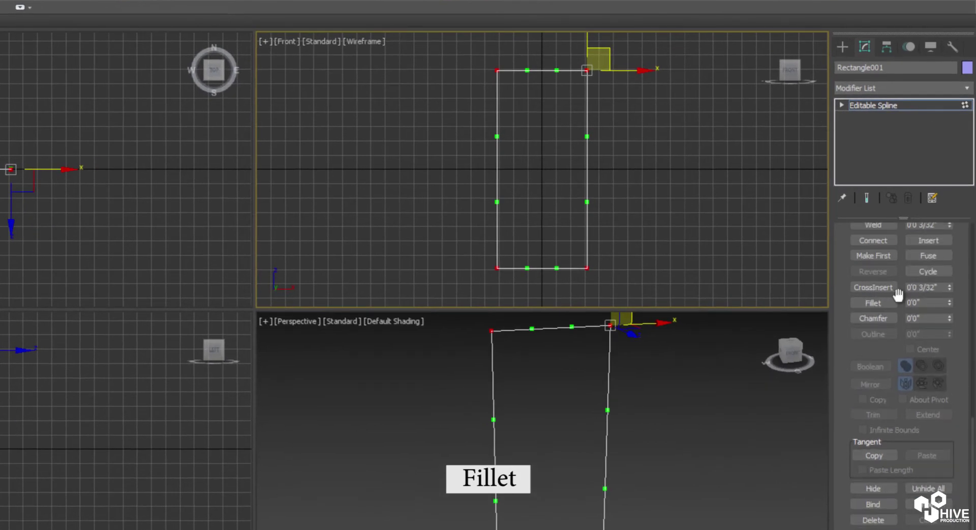
left_click(864, 304)
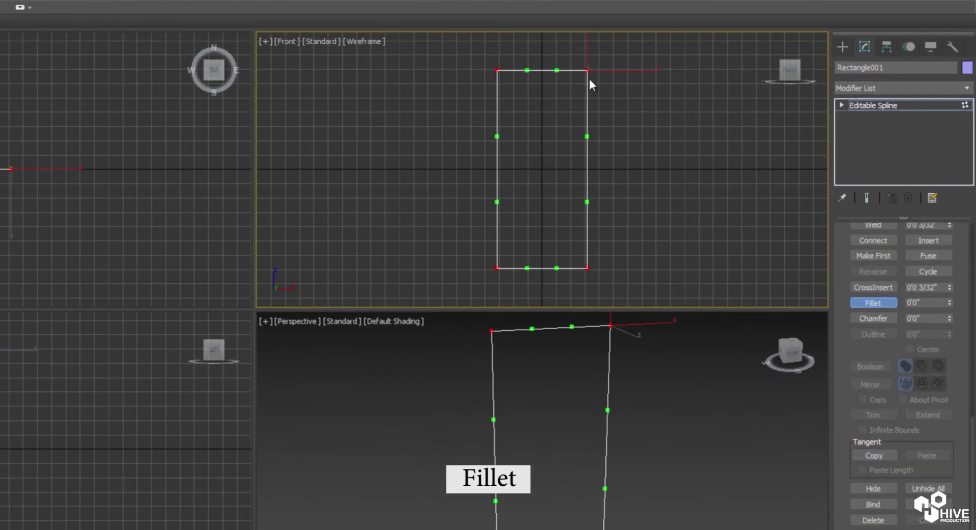
left_click_drag(587, 76, 588, 63)
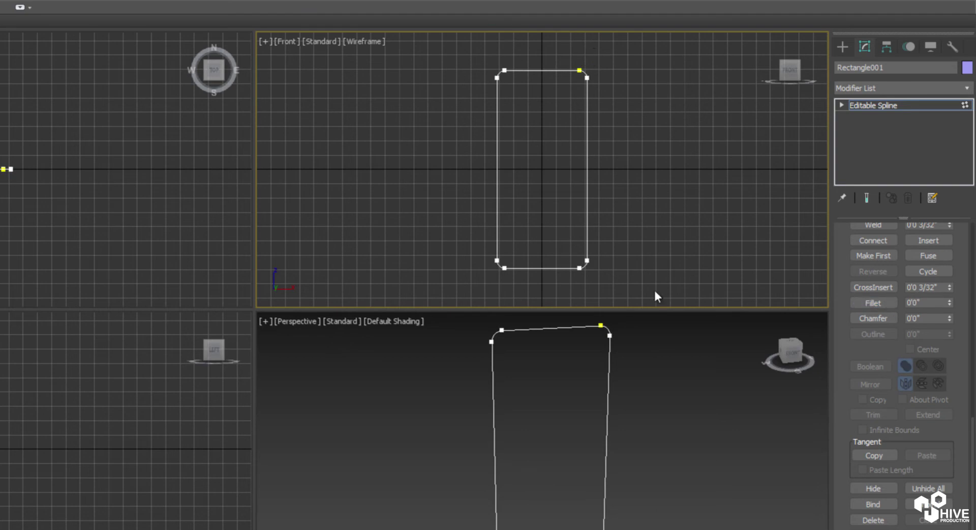
left_click(871, 109)
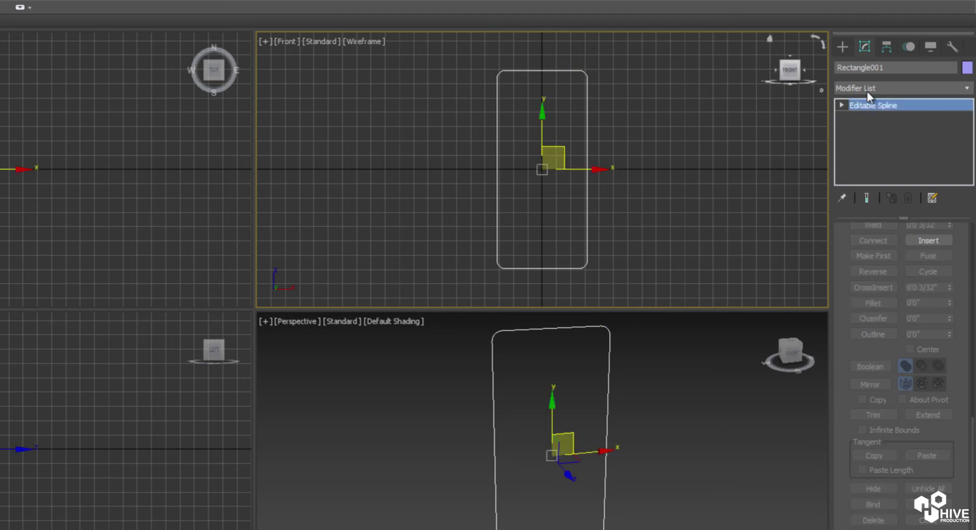
Step: Apply an Extrude modifier to the rounded rectangle with an amount of 0'5", working in a maximized Perspective view
left_click(868, 88)
type("esh")
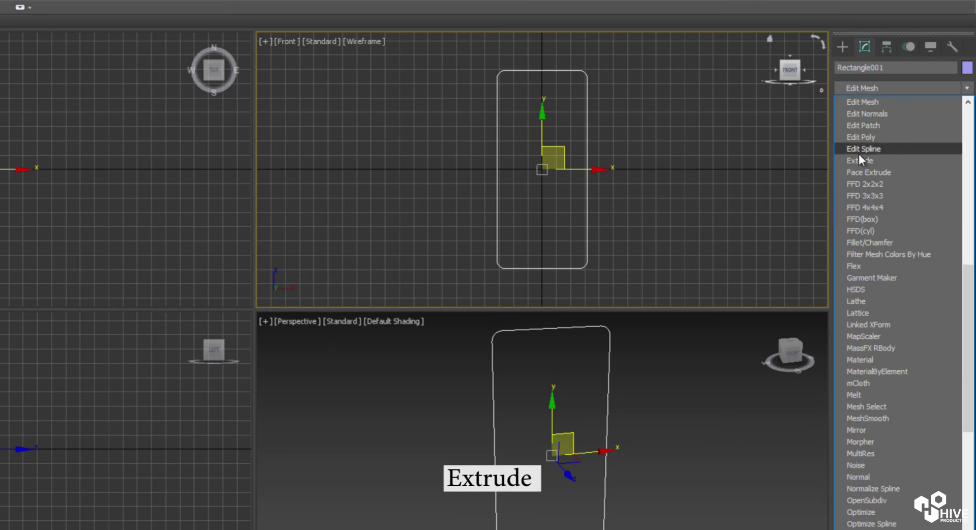
left_click(859, 156)
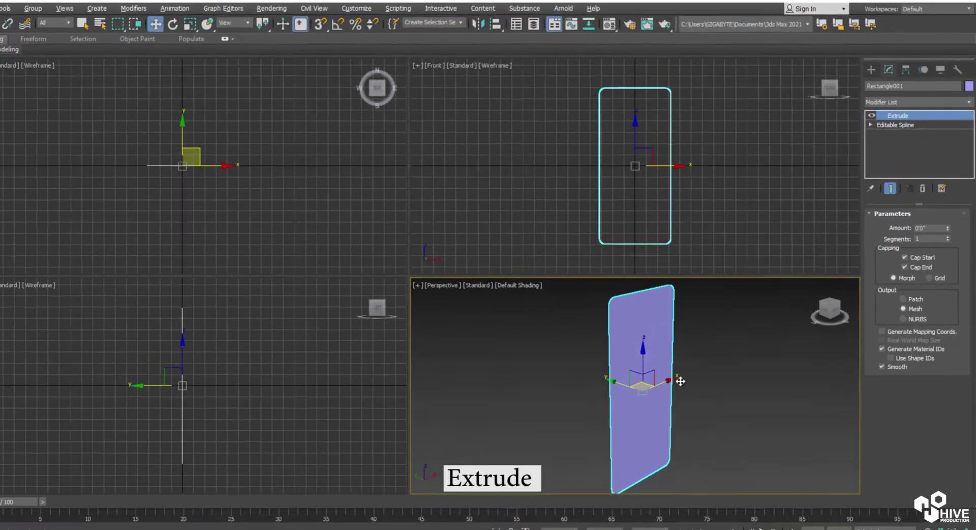
key("alt+w")
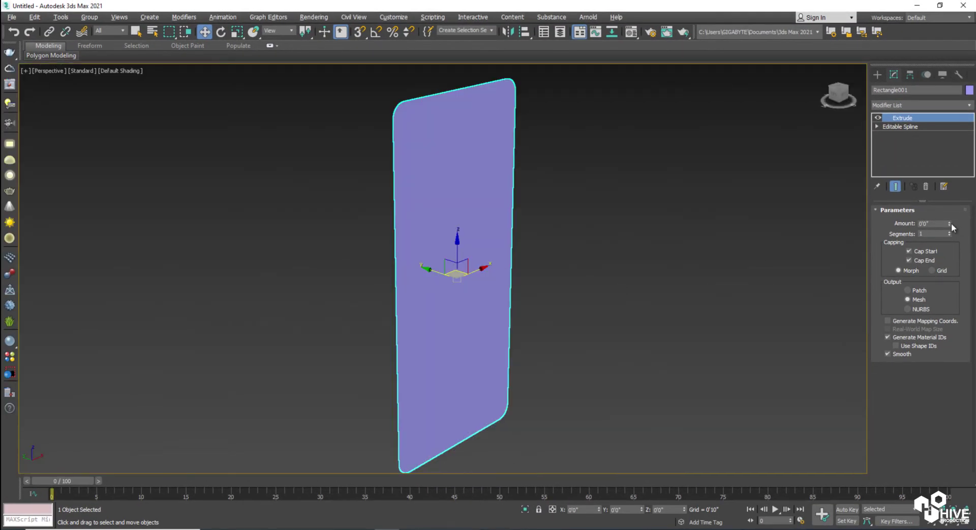
left_click_drag(949, 228, 946, 219)
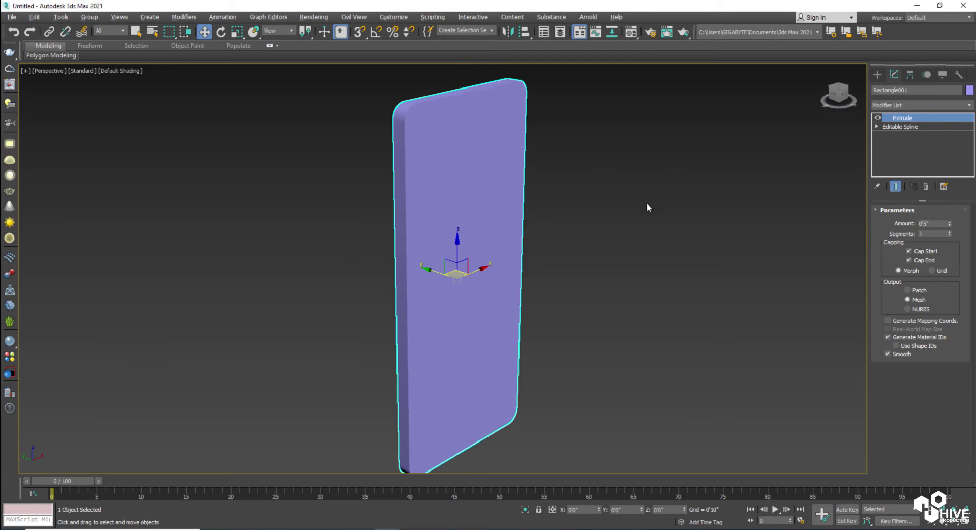
Step: Turn on edged-face display and convert the extruded slab to an Editable Poly
key("F4")
mouse_move(457, 201)
middle_mouse_down("alt")
mouse_move(532, 205)
mouse_move(536, 240)
mouse_move(419, 221)
middle_mouse_up("alt")
right_click(463, 142)
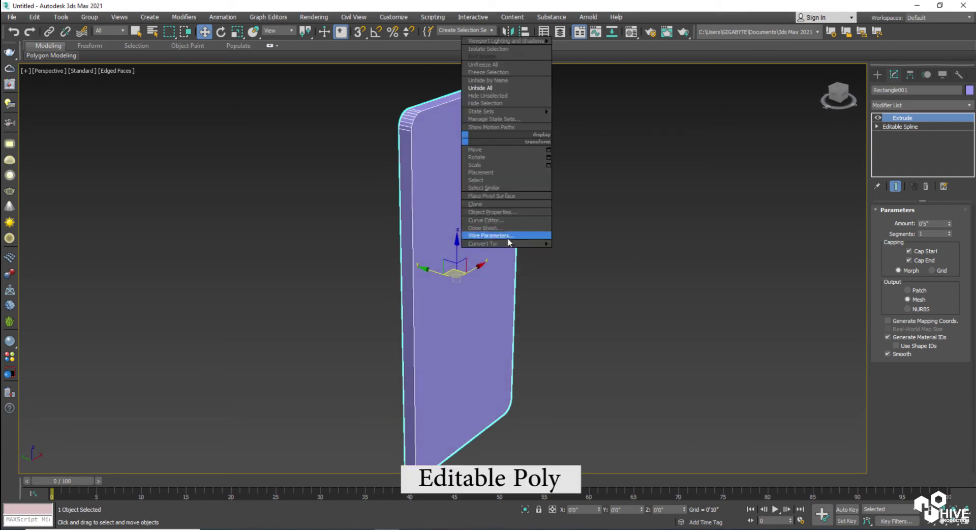
mouse_move(507, 245)
left_click(588, 251)
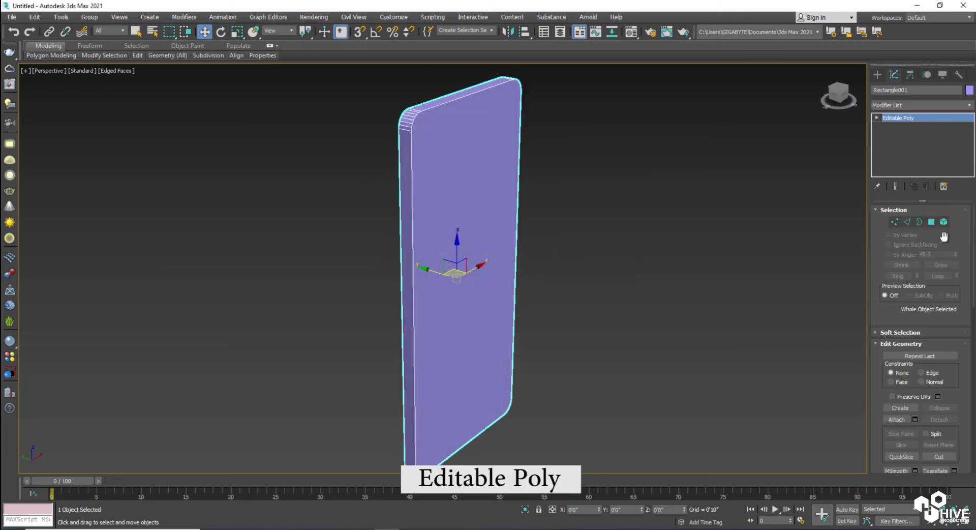
Step: Select the slab's two large opposite faces and convert that polygon selection to their outline edges
left_click(931, 222)
left_click(483, 179)
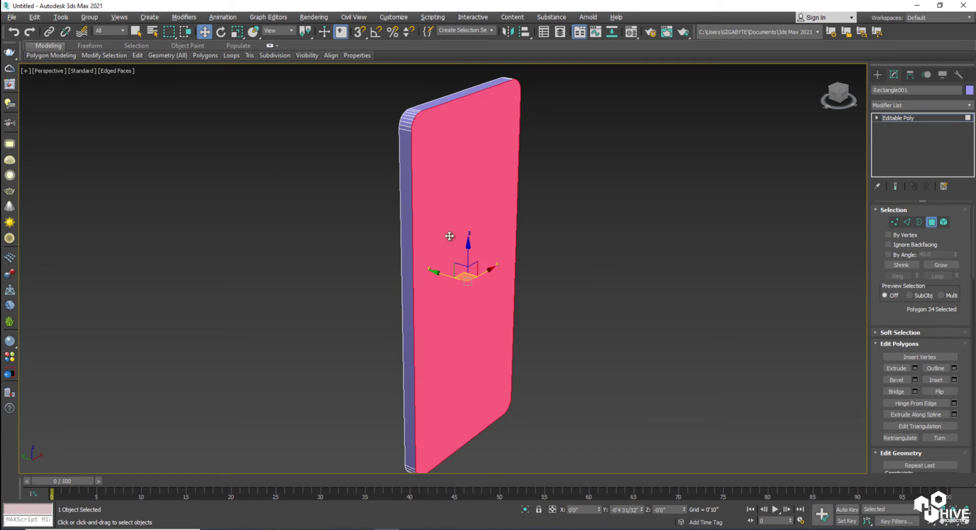
middle_click_drag(457, 233, 497, 233, "alt")
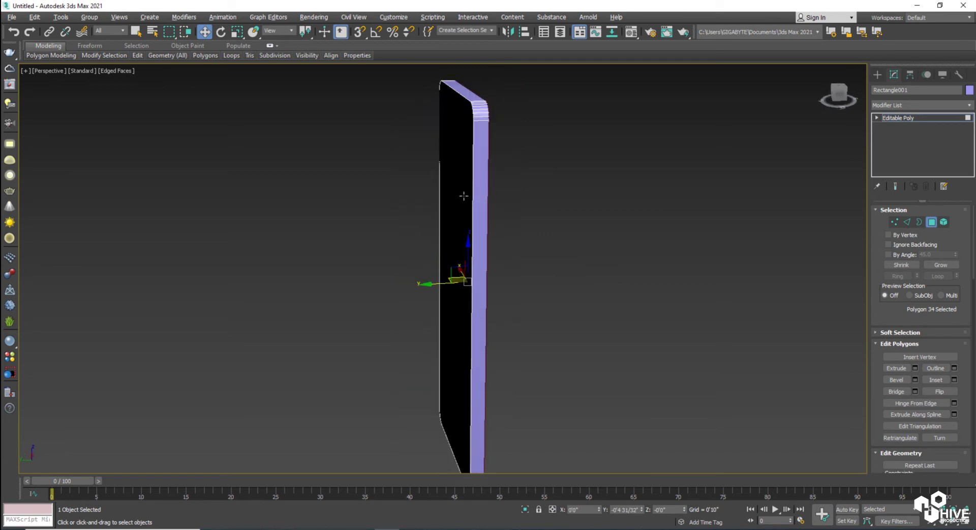
middle_click_drag(466, 196, 503, 195, "alt")
left_click(503, 195, "ctrl")
middle_click_drag(579, 207, 569, 234, "alt")
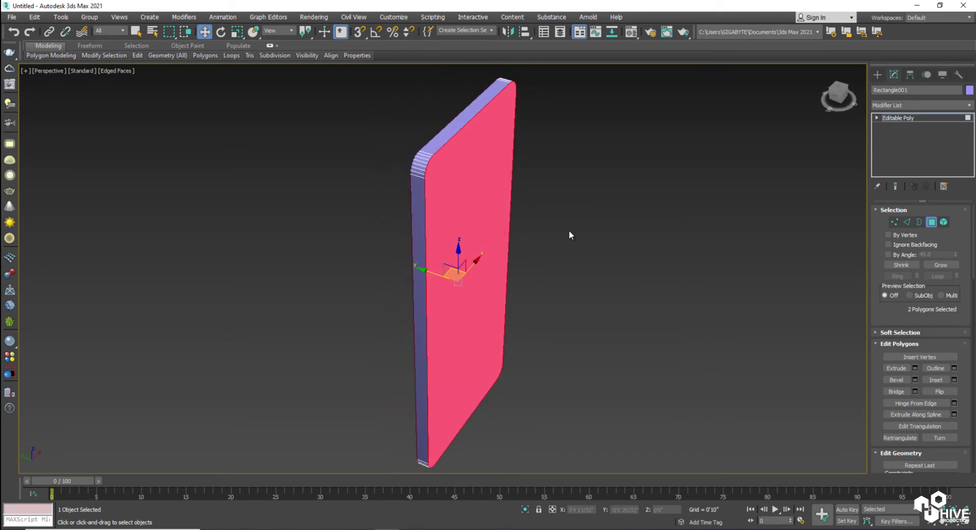
left_click(908, 223, "ctrl")
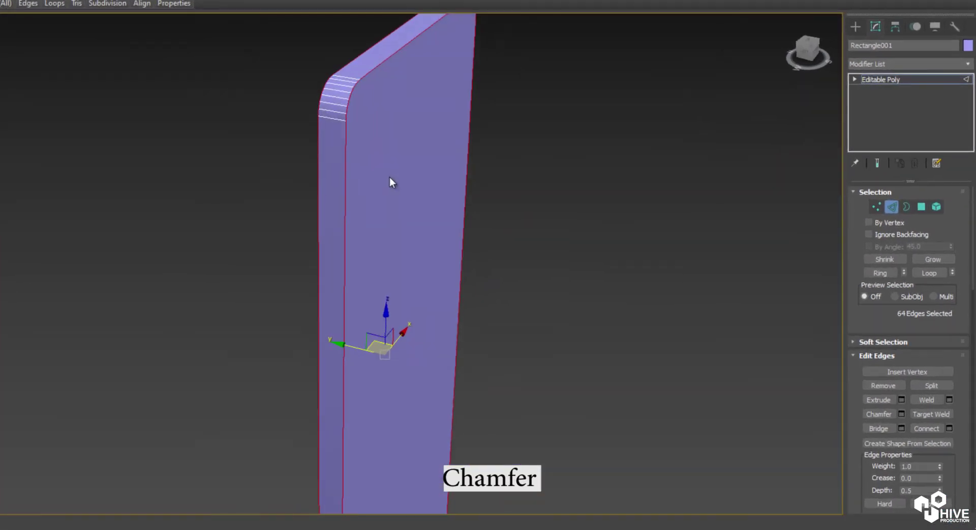
Step: Chamfer the selected outline edges by 0'0 31/32" with 2 segments
left_click(905, 407)
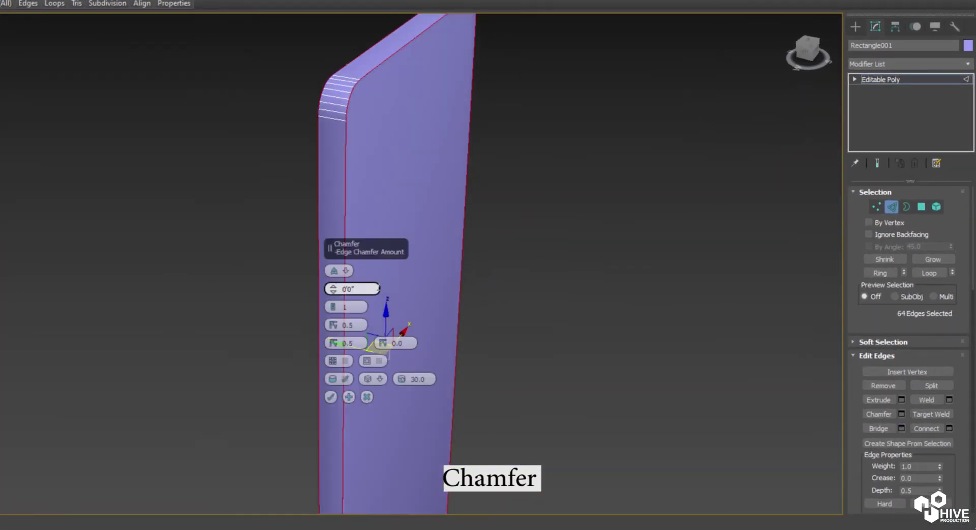
left_click_drag(334, 289, 334, 314)
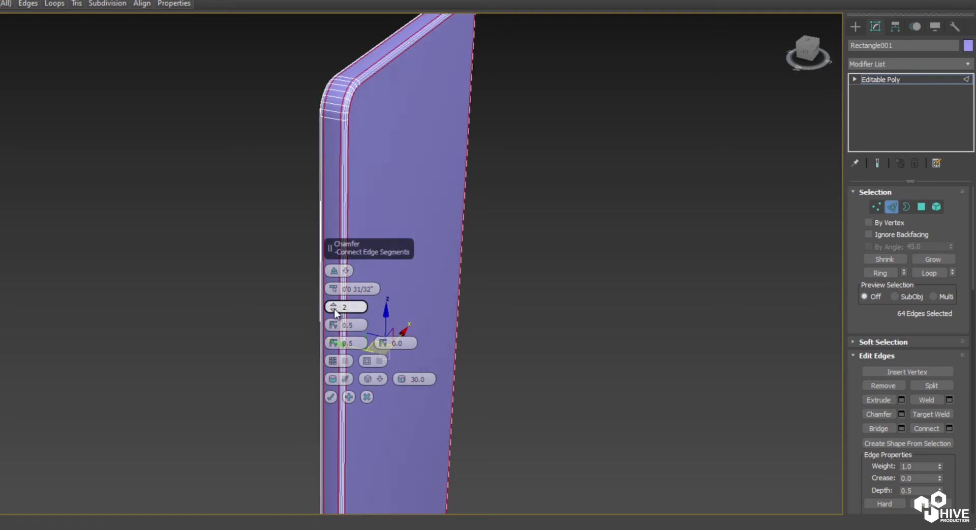
left_click(331, 397)
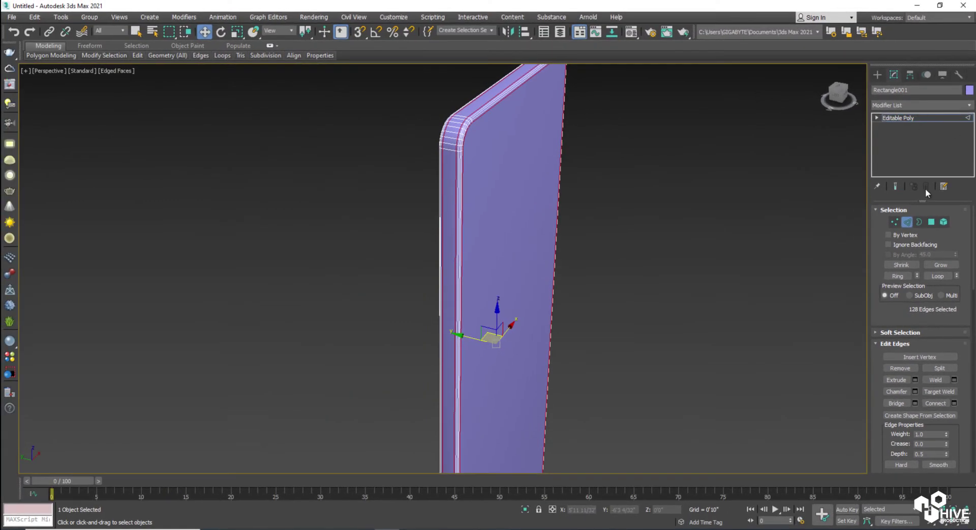
left_click(670, 254)
Step: Select the slab's large back face and grow the polygon selection by three rings across the chamfered rim
middle_click_drag(669, 254, 365, 259, "alt")
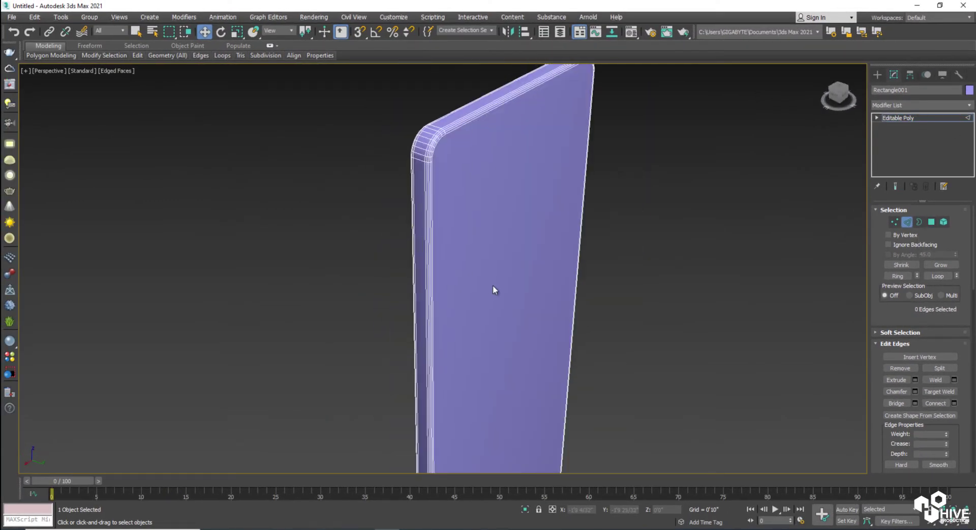
left_click(931, 222)
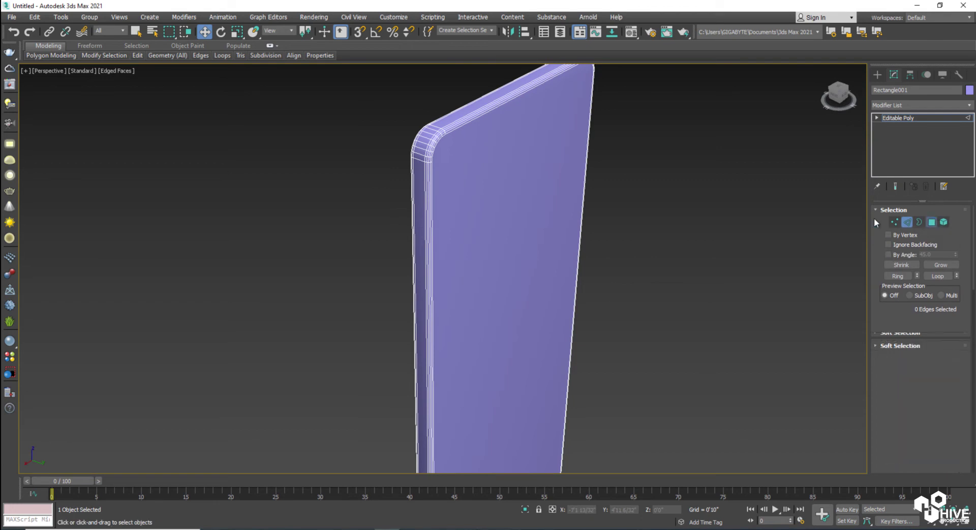
left_click(494, 228)
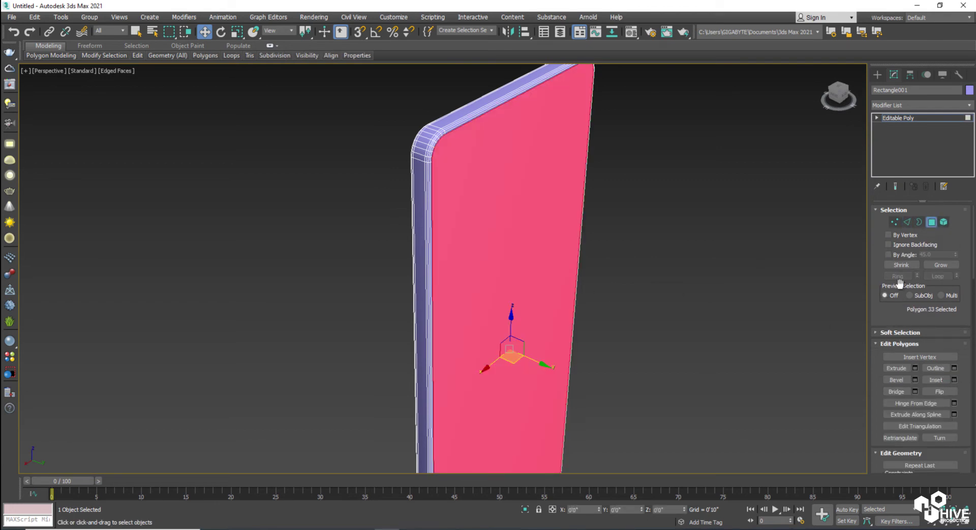
left_click(940, 264)
left_click(940, 264)
left_click(940, 264)
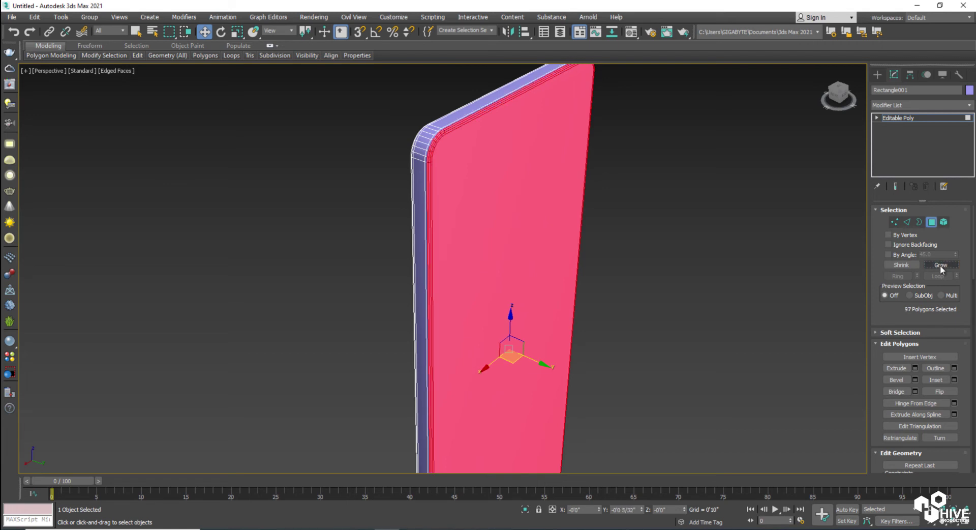
left_click(904, 265)
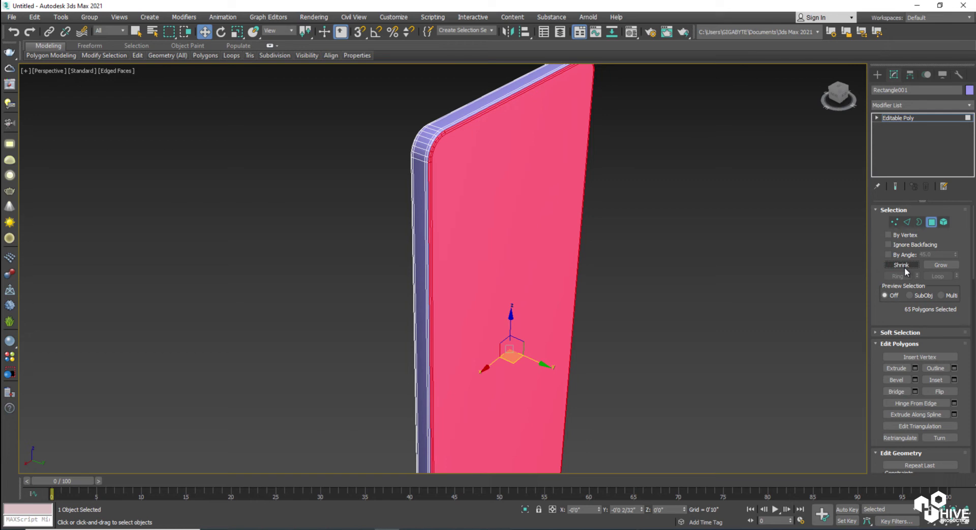
left_click(939, 265)
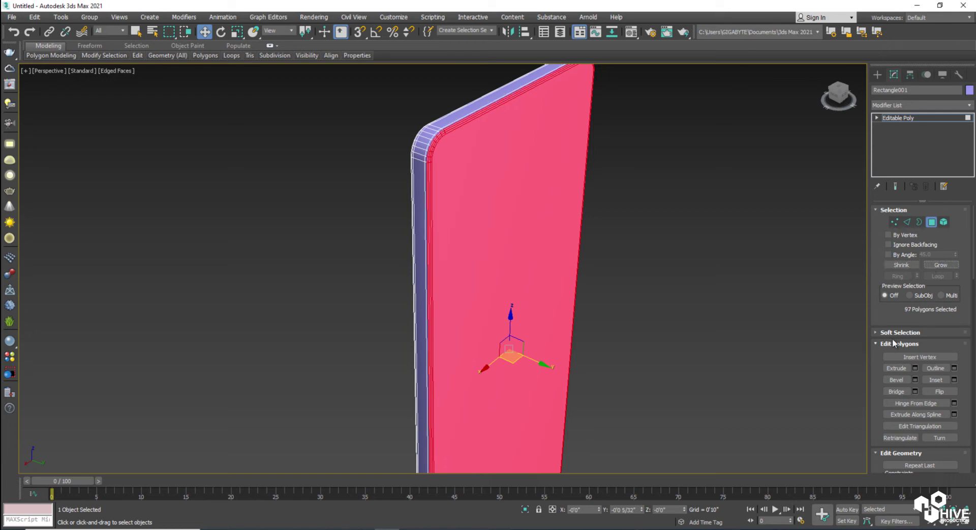
Step: Detach the selected back polygons as a separate object named Back_cover and leave polygon editing
scroll(893, 333, "down", 3)
left_click(939, 421)
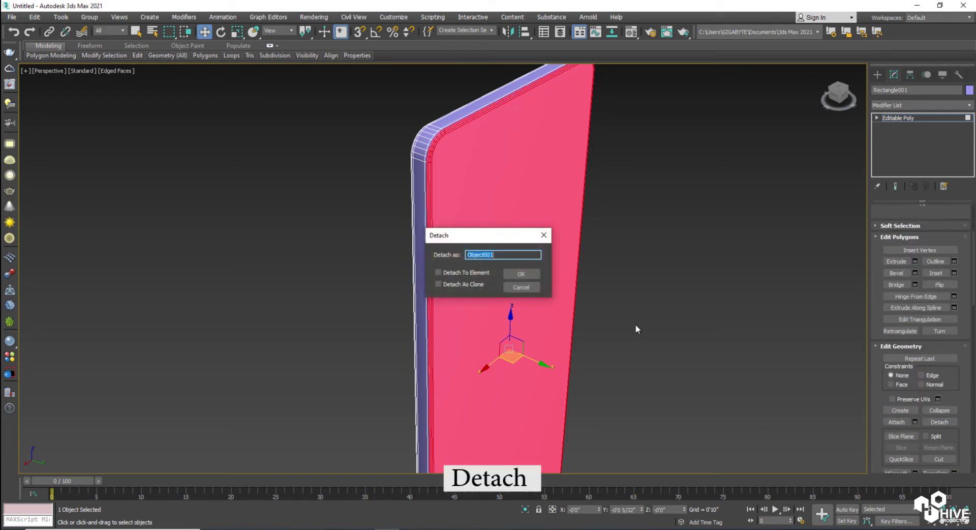
type("Back_")
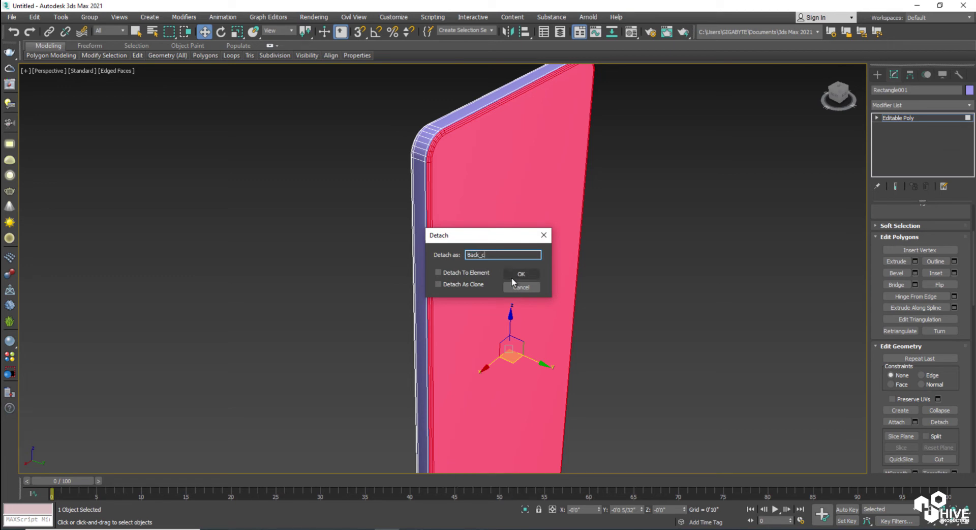
type("cover")
left_click(512, 278)
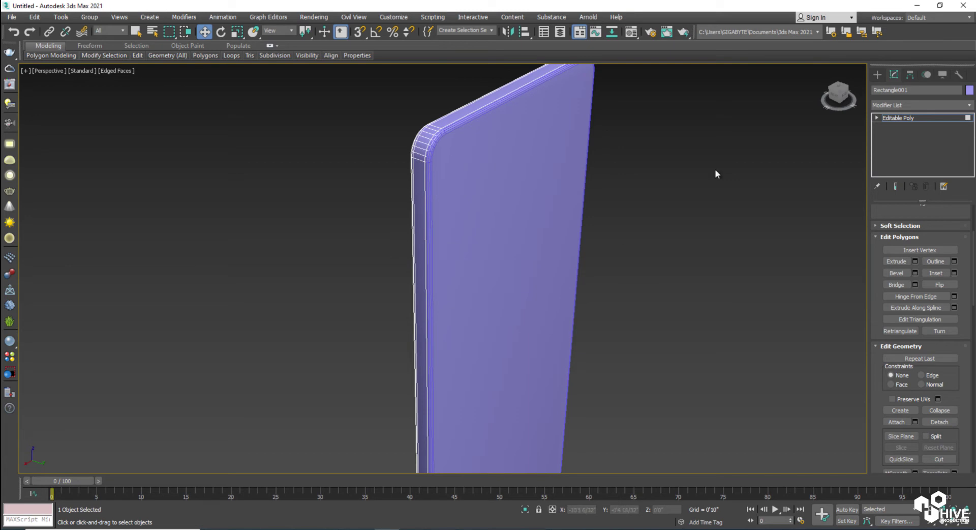
left_click(896, 120)
left_click(767, 211)
Step: Detach the phone's large front polygon as a separate object named screen, leave polygon editing and clear the selection
middle_click_drag(453, 227, 584, 251, "alt")
left_click(527, 221)
left_click(931, 222)
left_click(575, 206)
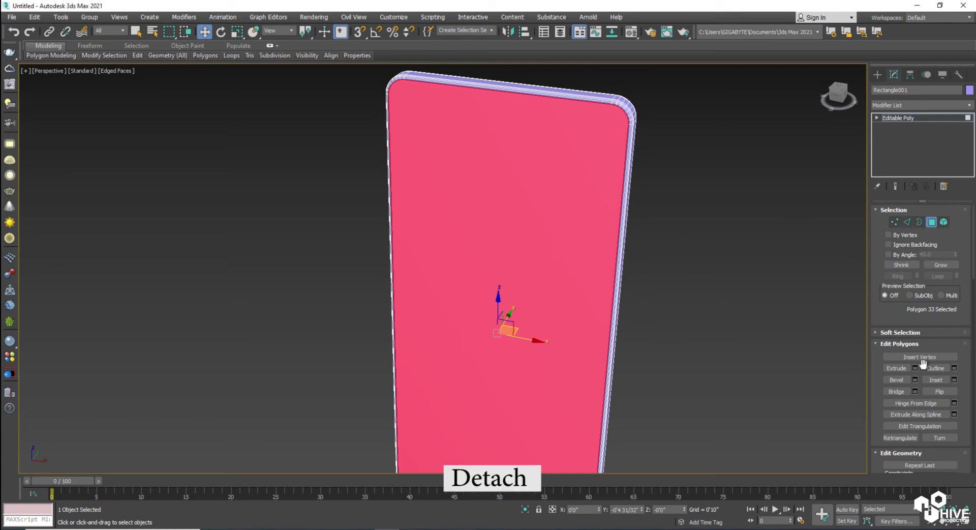
scroll(925, 378, "down", 5)
left_click(938, 378)
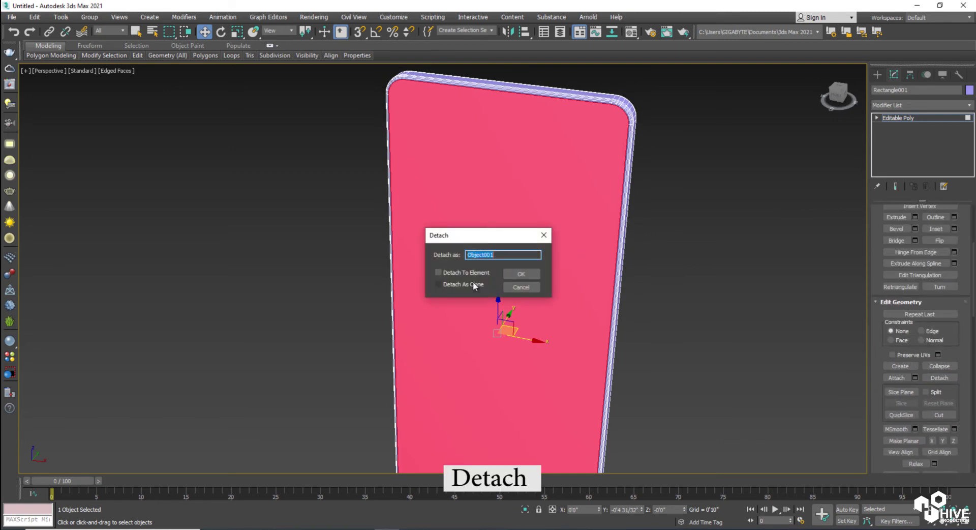
type("screen")
left_click(521, 274)
left_click(896, 118)
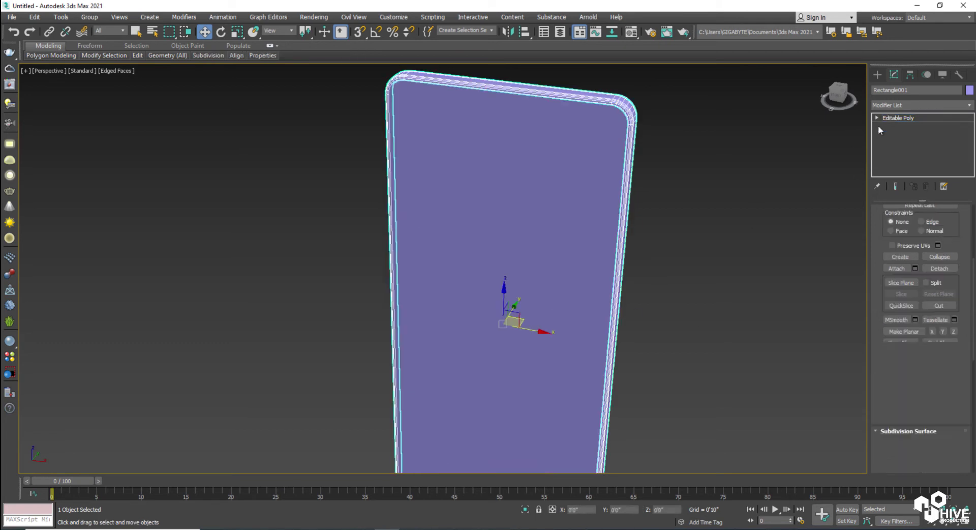
left_click(791, 226)
Step: Examine the detached back cover from both sides and in the four-viewport layout
middle_click_drag(700, 294, 558, 288, "alt")
scroll(558, 288, "down", 5)
left_click(500, 294)
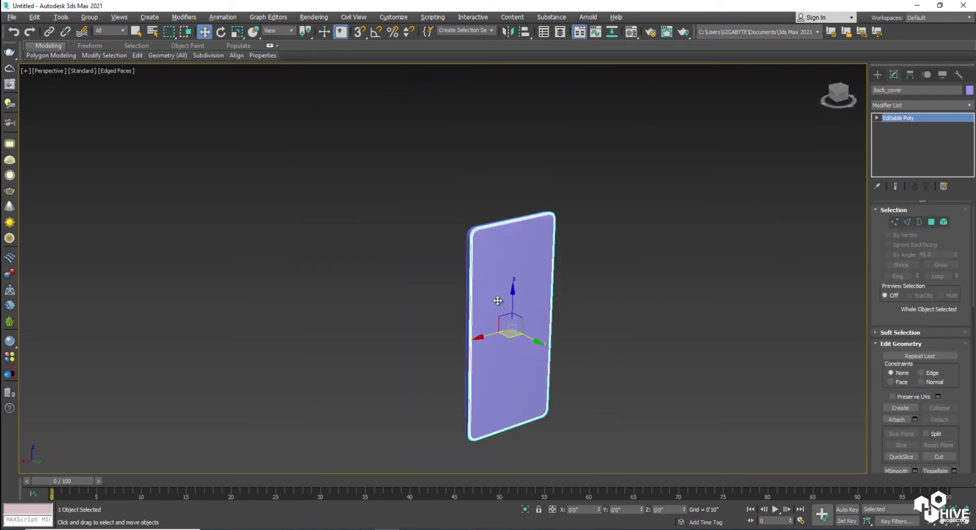
middle_click_drag(501, 294, 584, 296, "alt")
key("alt+w")
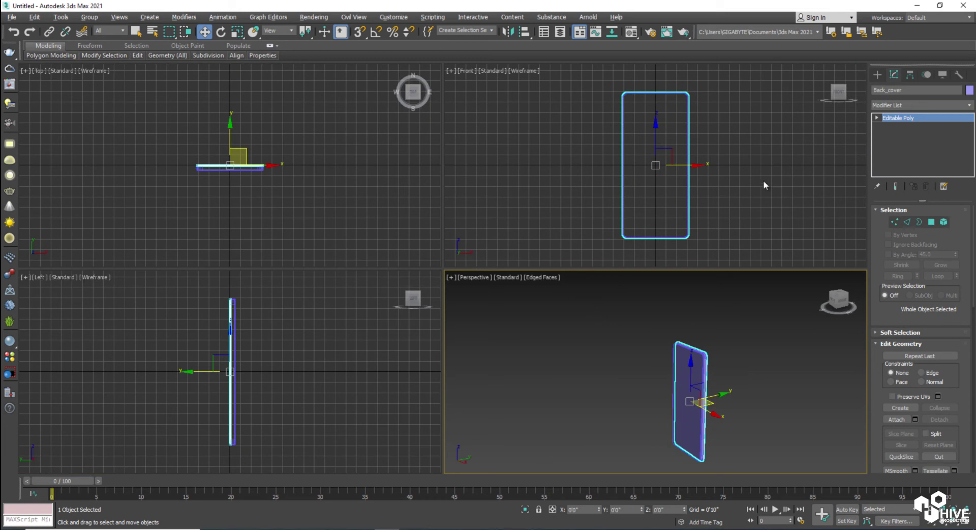
left_click(772, 179)
middle_click_drag(685, 393, 648, 401)
scroll(663, 385, "up", 3)
Step: Draw a thin box across the phone's full width in the Top view, about 5'2 31/32" wide and 0'2 30/32" long
left_click(877, 74)
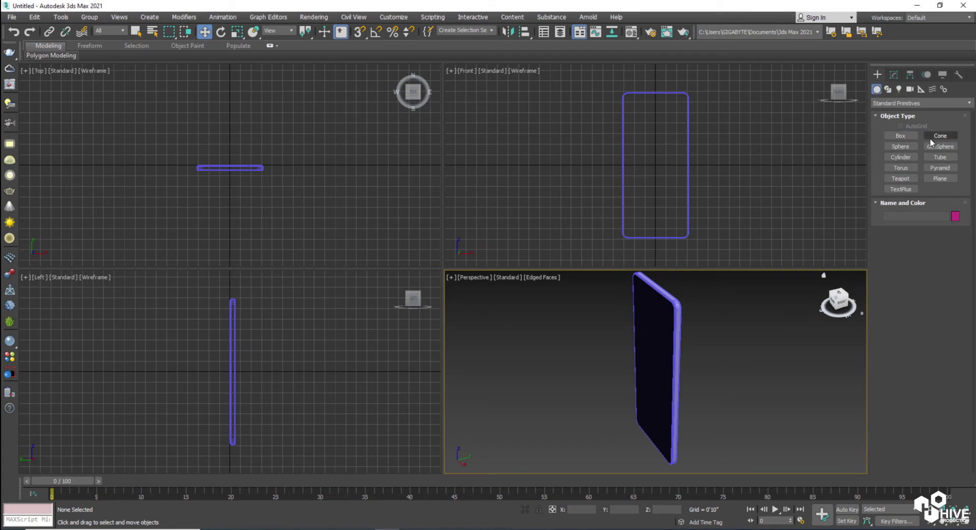
left_click(897, 136)
scroll(301, 178, "up", 5)
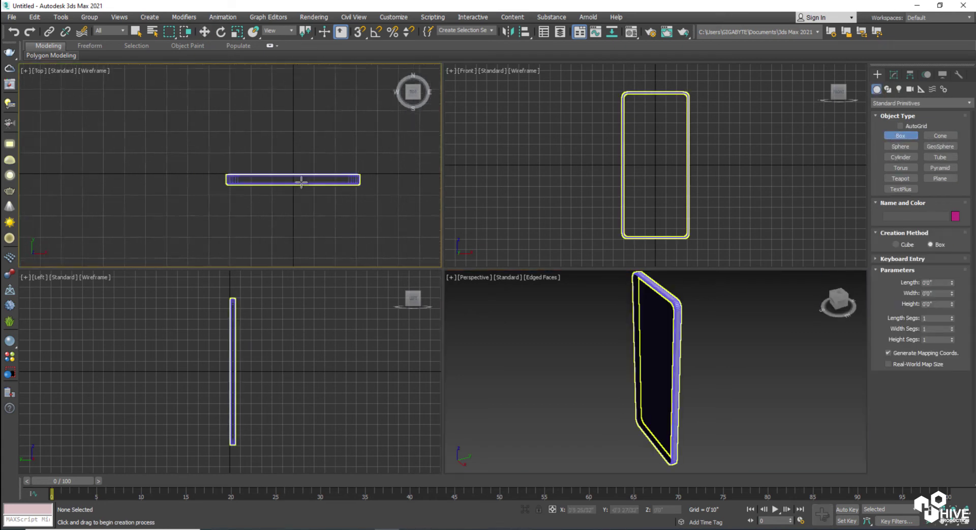
key("alt+w")
scroll(220, 281, "up", 2)
middle_click_drag(493, 316, 264, 308)
scroll(264, 308, "down", 1)
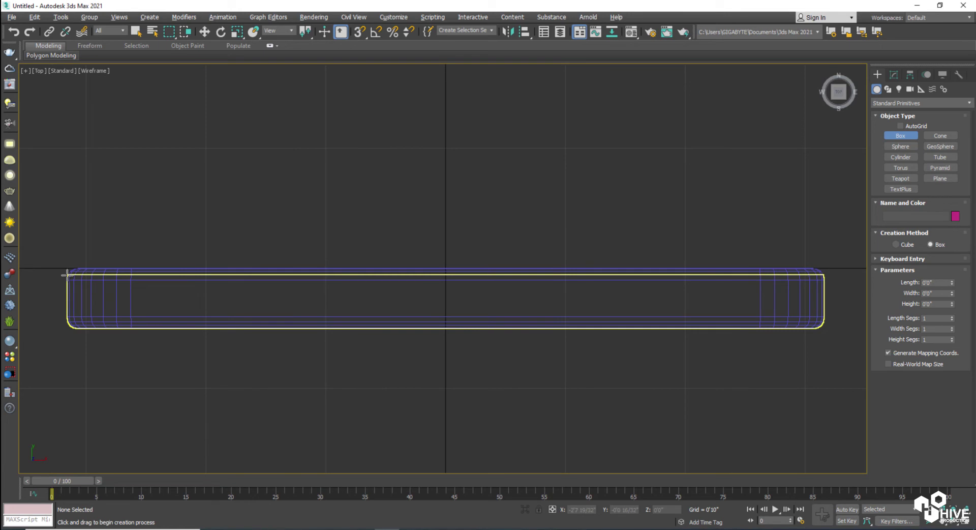
left_click_drag(67, 275, 823, 238)
left_click(821, 207)
key("alt+w")
Step: Raise the box along the Z axis from the phone's middle to the upper part of its back
middle_click(699, 329)
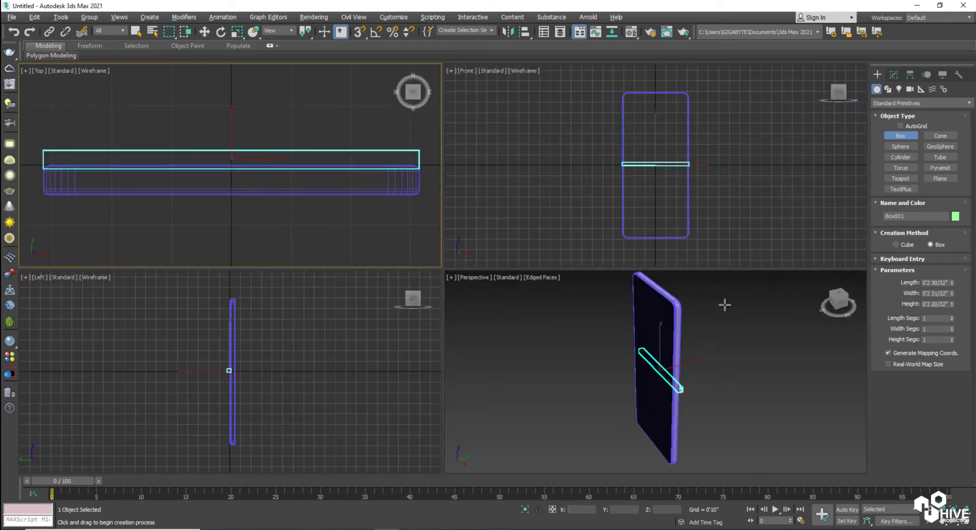
key("alt+w")
middle_click_drag(699, 329, 547, 335, "alt")
key("w")
middle_click_drag(442, 247, 502, 289)
scroll(470, 275, "up", 5)
scroll(502, 289, "down", 5)
left_click_drag(498, 278, 496, 76)
middle_click_drag(498, 109, 481, 193)
Step: Set the box's height to 0'11 2/32" and lower it to Z 3'9 21/32"
left_click(893, 74)
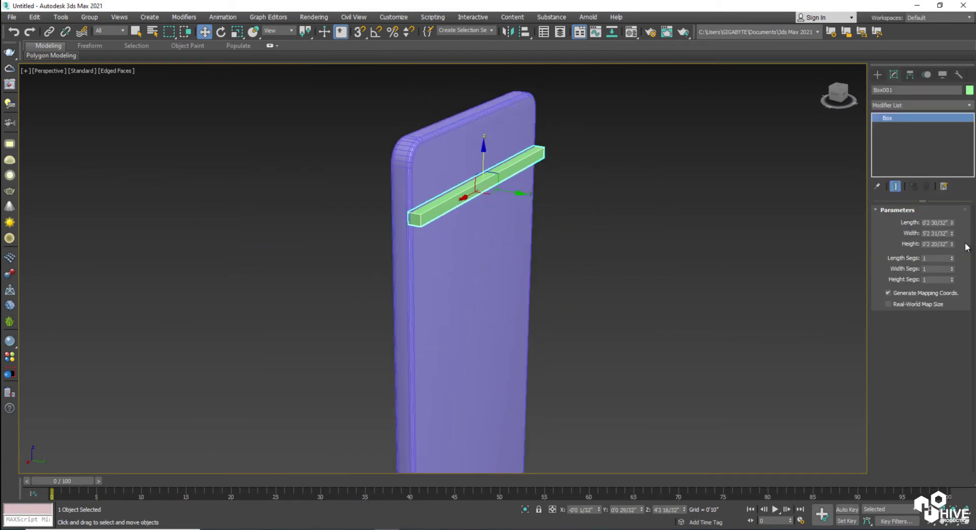
left_click_drag(951, 244, 907, 79)
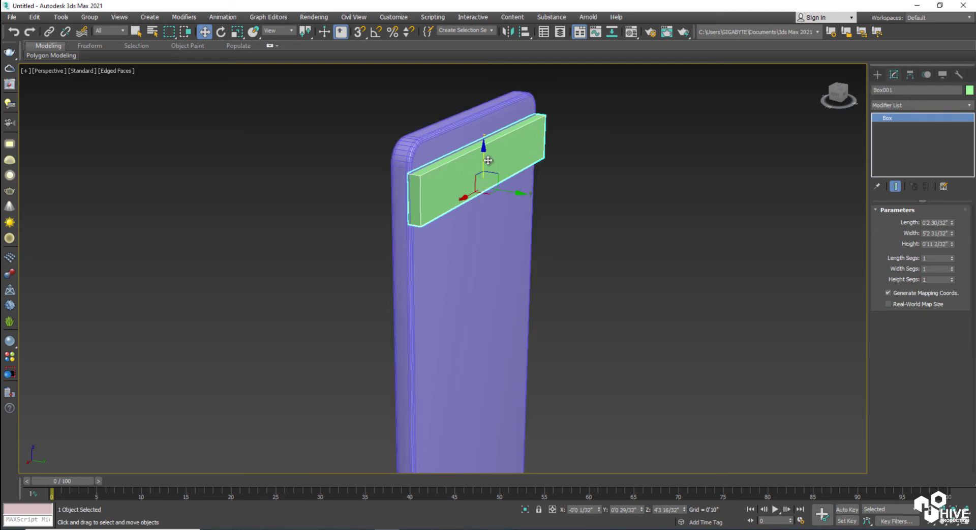
left_click_drag(483, 160, 486, 182)
Step: Set the box's length to 0'3 22/32" to make the camera bar thicker
left_click(566, 253)
middle_click_drag(565, 274, 469, 291, "alt")
left_click(470, 291)
left_click(429, 244)
left_click_drag(952, 234, 950, 209)
right_click(952, 225)
Step: Check in the Top and Perspective views how far the box overlaps the phone body
key("alt+w")
middle_click(210, 128)
key("alt+w")
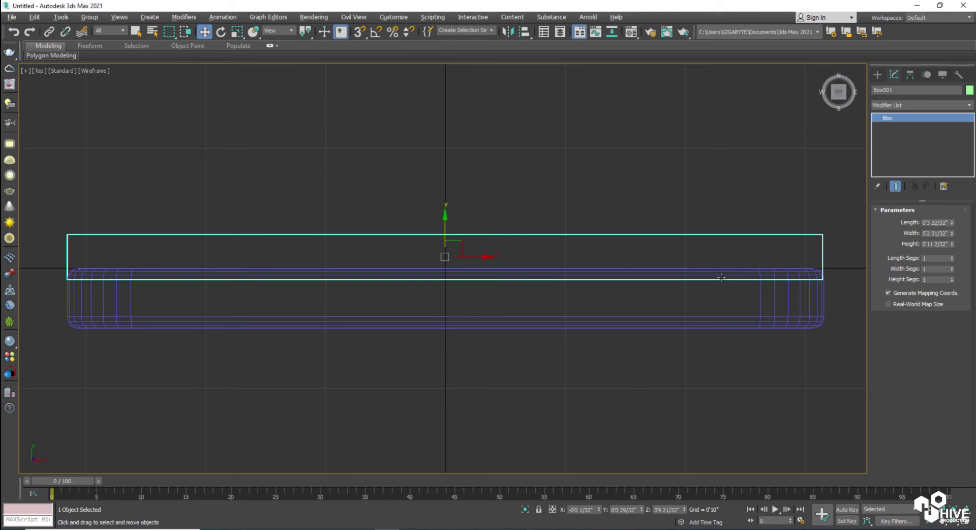
middle_click_drag(739, 276, 553, 255)
scroll(503, 249, "down", 3)
left_click(676, 338)
key("alt+w")
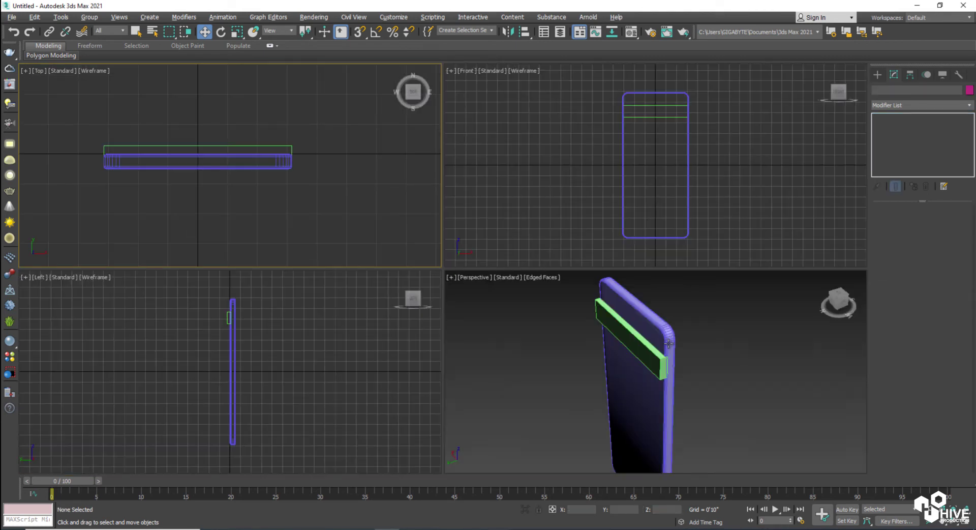
middle_click(503, 356)
key("alt+w")
middle_click_drag(502, 355, 554, 338, "alt")
Step: Lower the box slightly along the phone's back to Z 3'8 24/32"
left_click(430, 196)
middle_click_drag(430, 210, 438, 216, "alt")
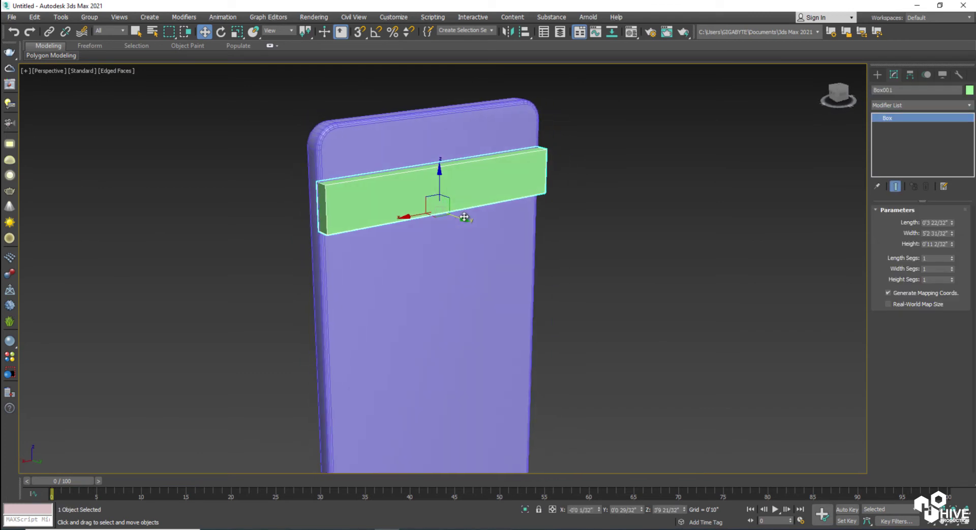
left_click_drag(440, 173, 440, 177)
left_click(579, 242)
Step: Convert the box on the phone's back to an Editable Poly
middle_click_drag(394, 235, 404, 253, "alt")
scroll(405, 254, "up", 4)
left_click(405, 254)
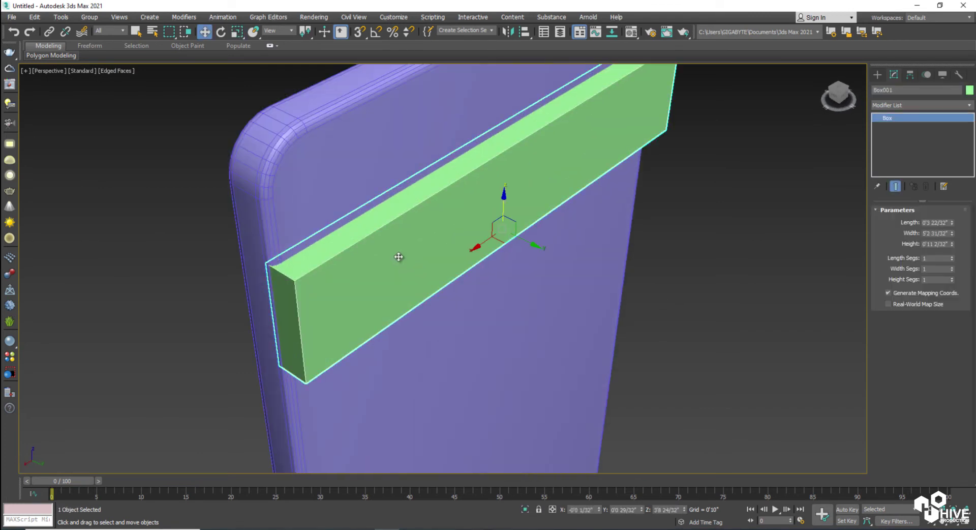
scroll(401, 255, "down", 5)
right_click(399, 258)
mouse_move(430, 361)
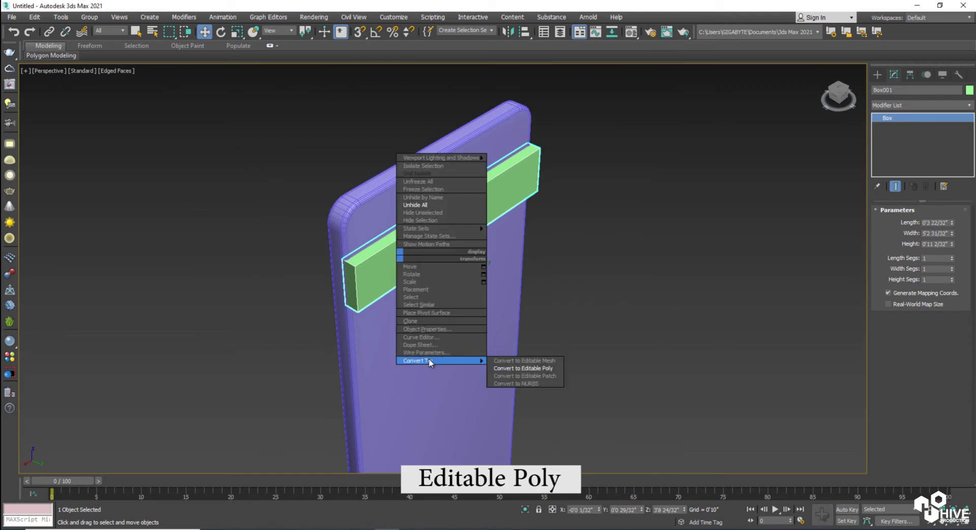
left_click(544, 368)
Step: Select the two outer vertical edges at both ends of the box
left_click(907, 222)
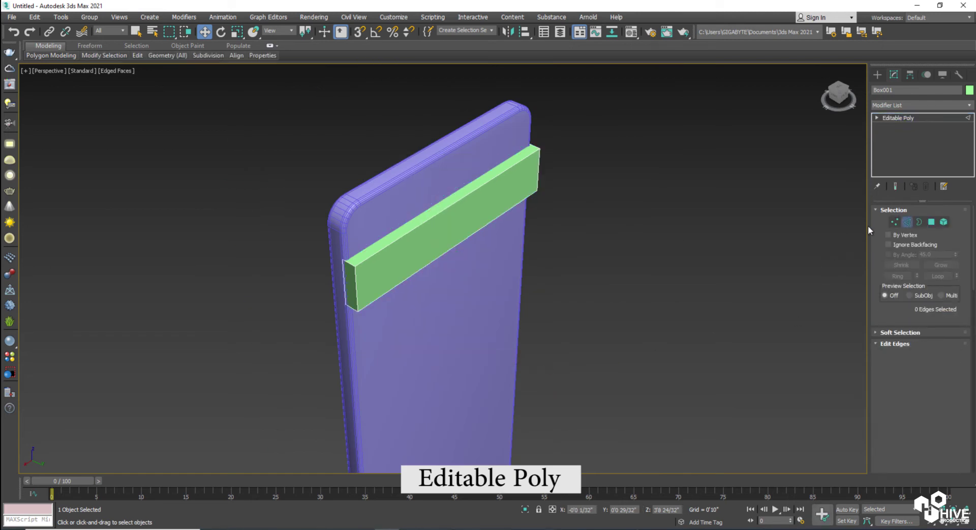
left_click(356, 287)
middle_click_drag(557, 338, 475, 337, "alt")
left_click(600, 423, "ctrl")
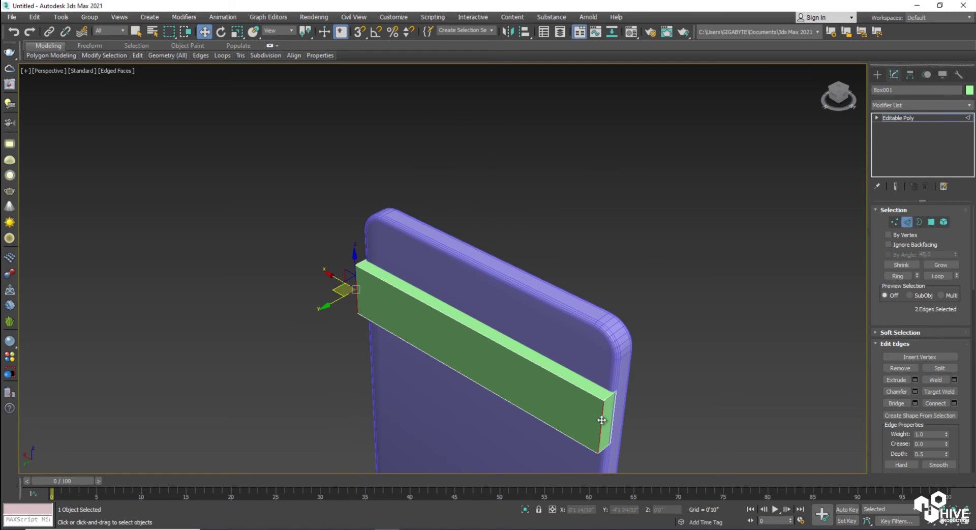
middle_click_drag(554, 402, 470, 293, "alt")
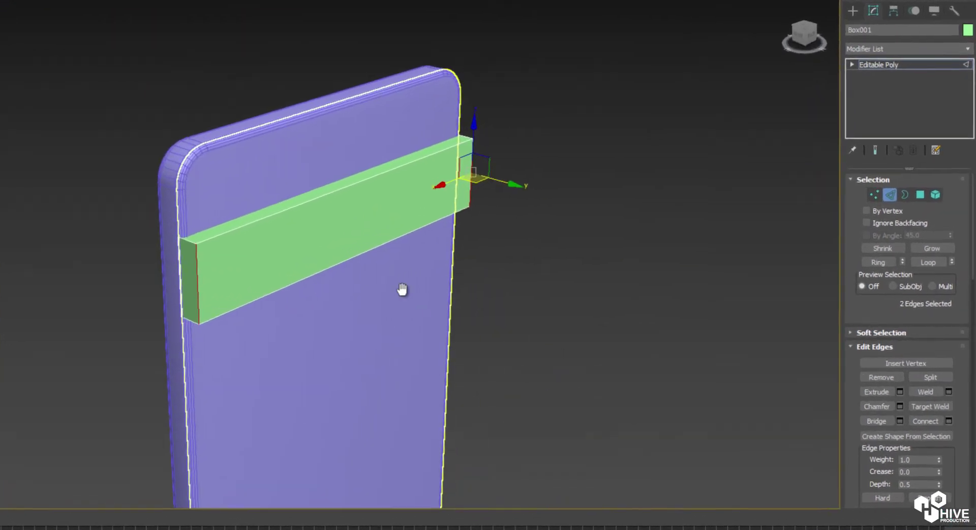
middle_click_drag(509, 273, 535, 273)
scroll(373, 266, "up", 3)
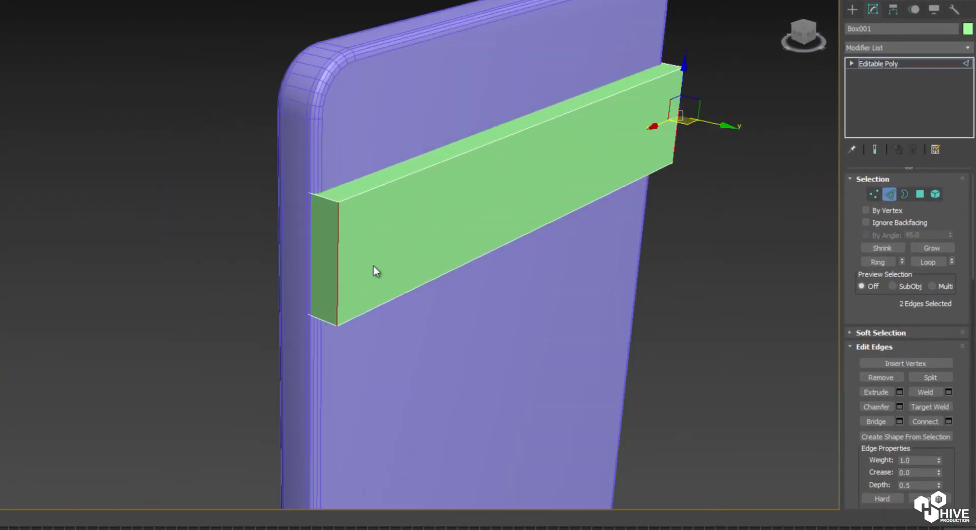
Step: Chamfer the two selected edges by 0'2 31/32" with 7 segments, leave edge editing and deselect the box
left_click(899, 407)
left_click_drag(317, 279, 318, 256)
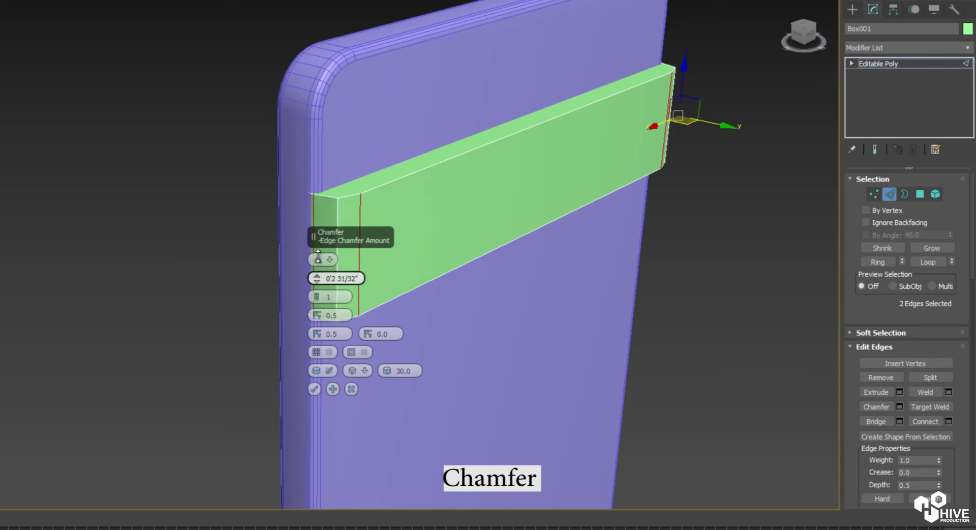
left_click(317, 294)
left_click(317, 294)
left_click(317, 294)
left_click(317, 294)
left_click(316, 294)
left_click(317, 294)
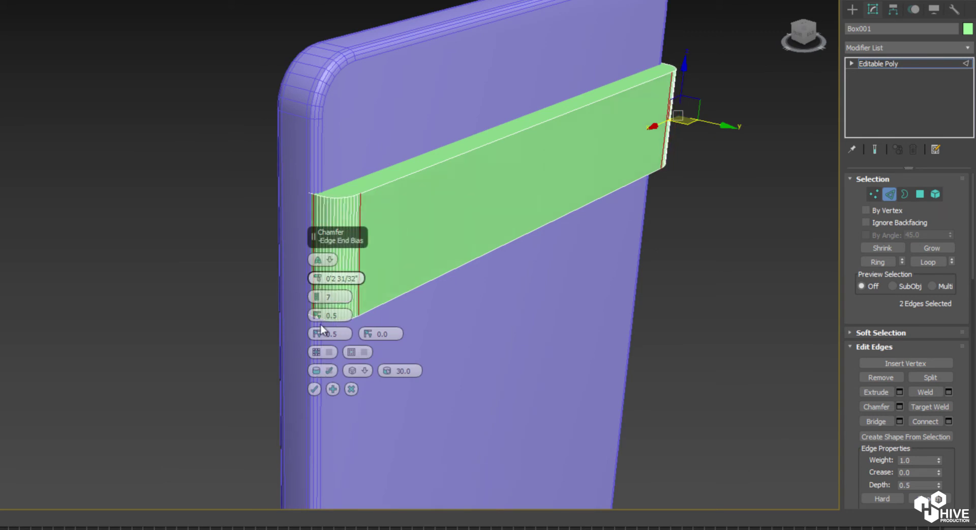
left_click(314, 389)
left_click(681, 285)
scroll(681, 285, "down", 5)
middle_click_drag(681, 286, 638, 271)
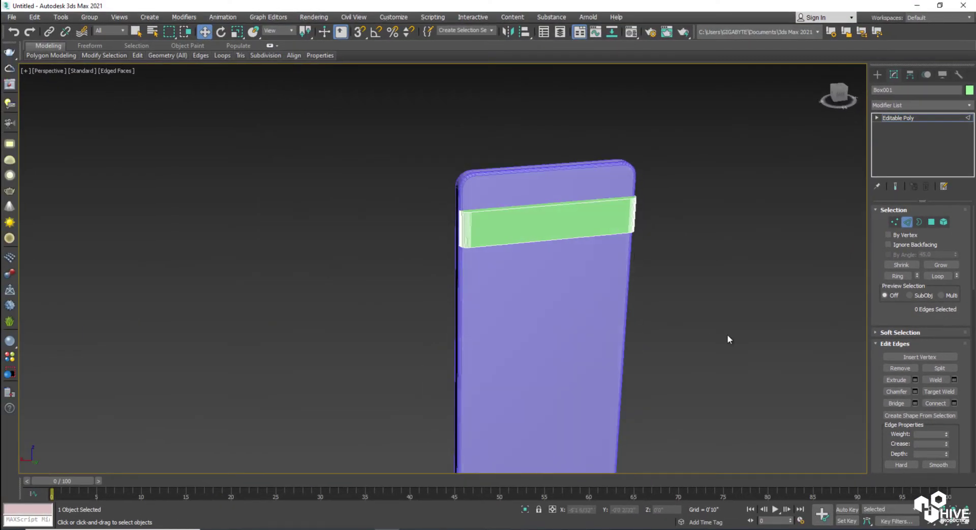
left_click(908, 223)
left_click(743, 274)
middle_click_drag(566, 275, 546, 242)
scroll(534, 246, "down", 3)
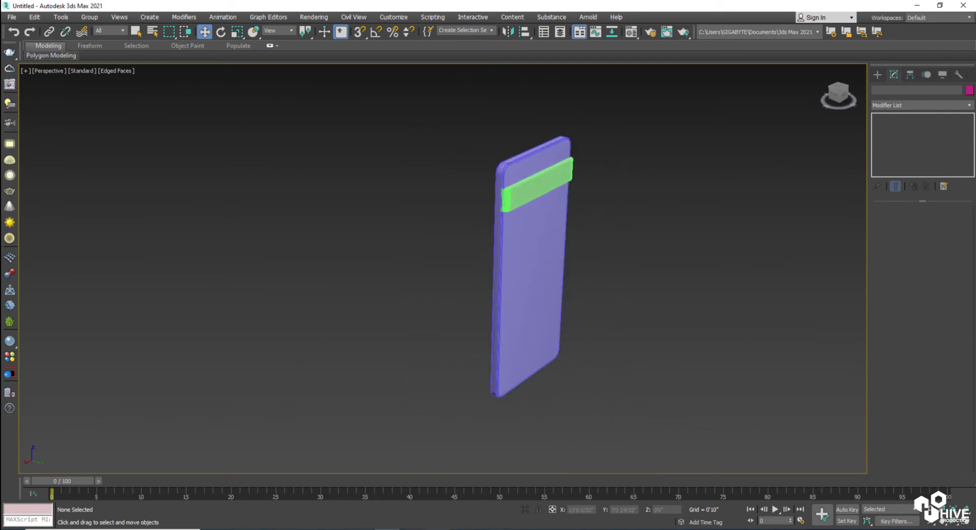
left_click(437, 529)
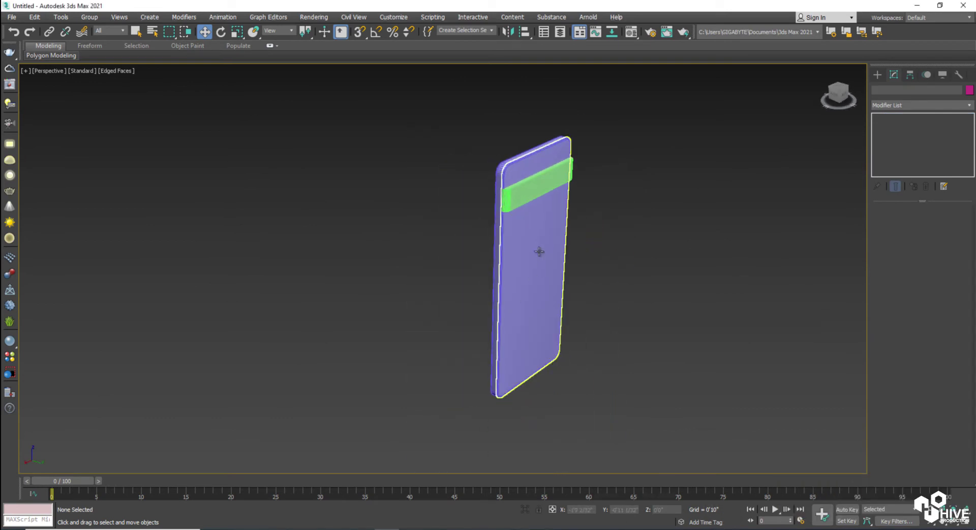
middle_click_drag(615, 286, 405, 255, "alt")
scroll(498, 268, "up", 3)
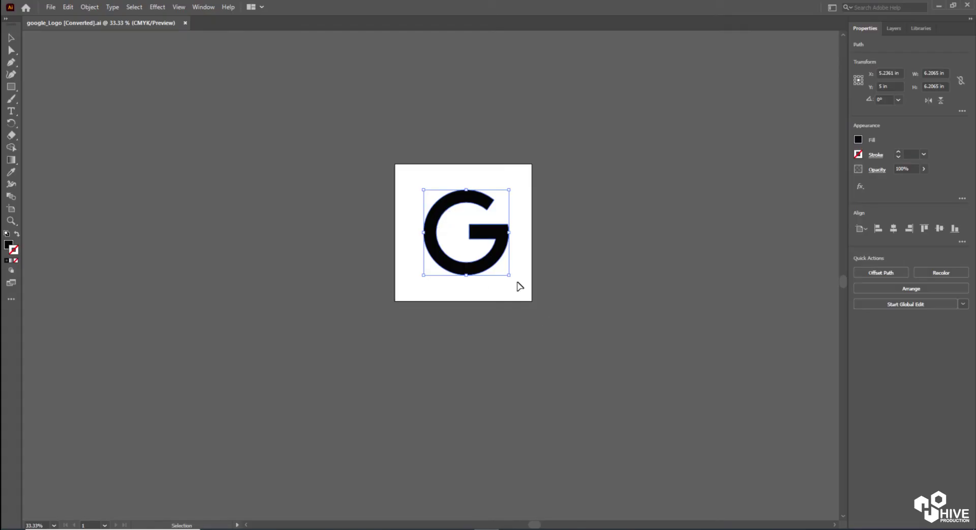
Step: Save the G logo as an Adobe Illustrator file named "logo" in D:\Pixel\Tex, using the Illustrator 8 version
left_click(50, 7)
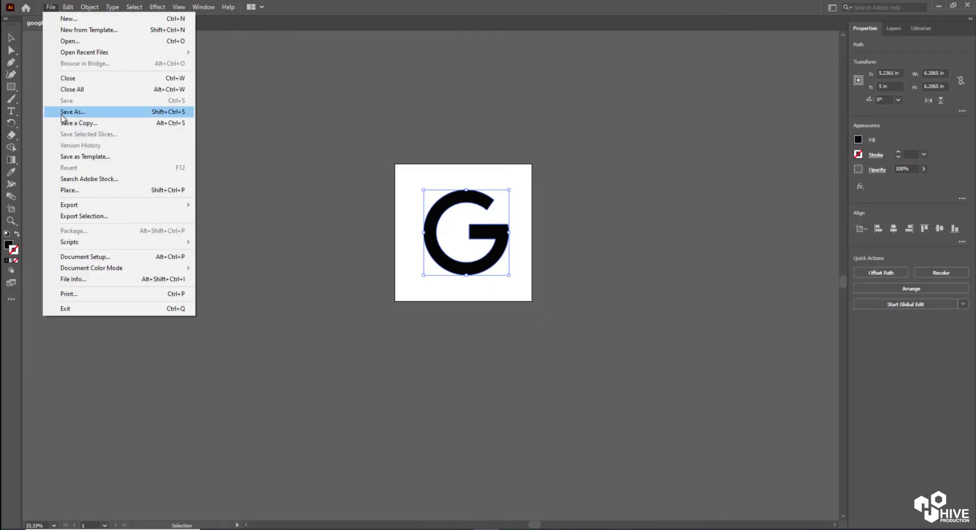
left_click(77, 110)
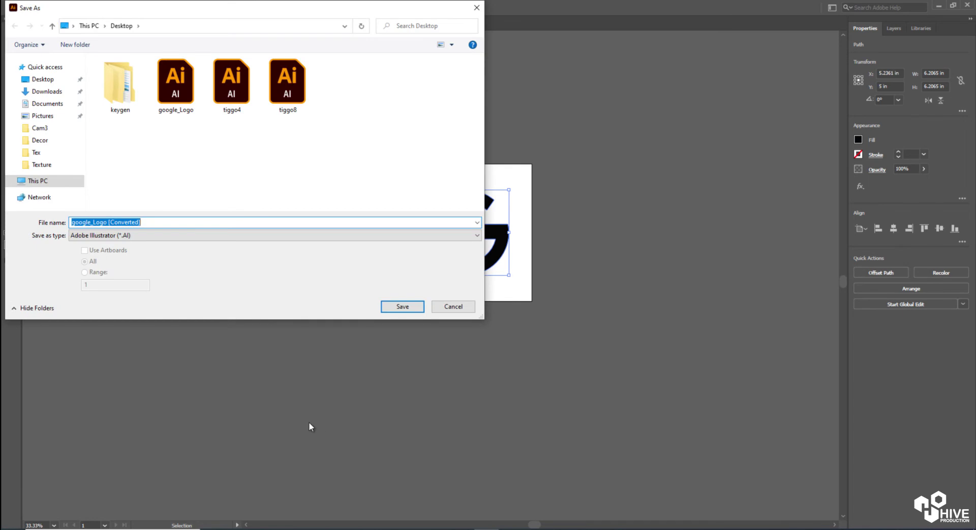
type("logo")
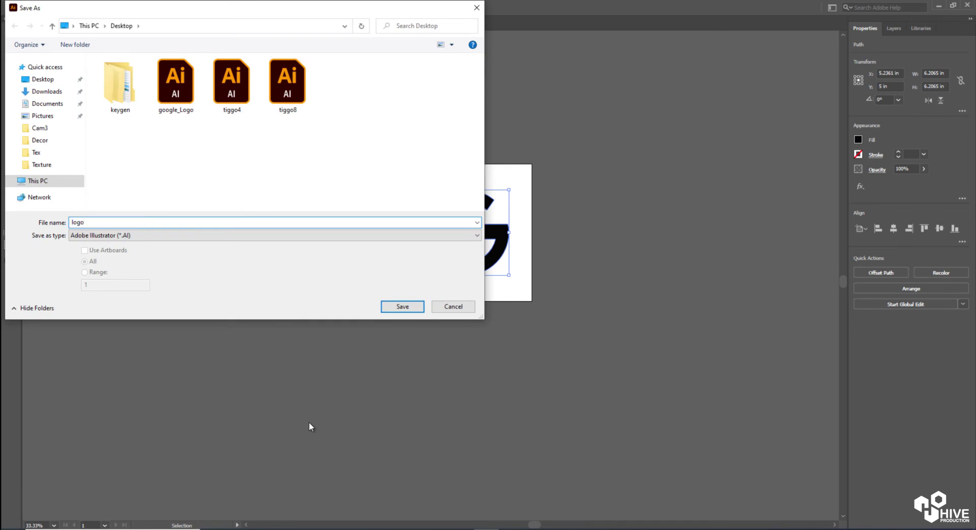
left_click(51, 180)
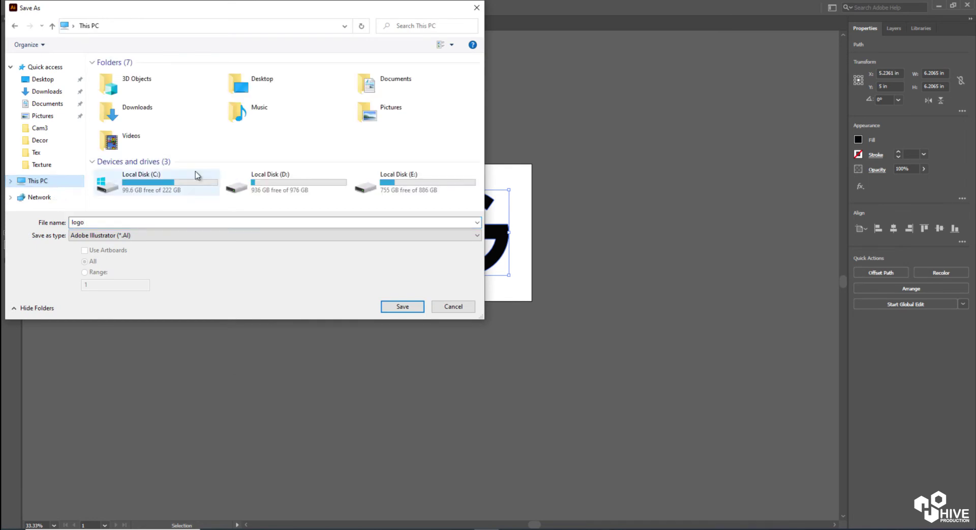
double_click(275, 181)
double_click(113, 201)
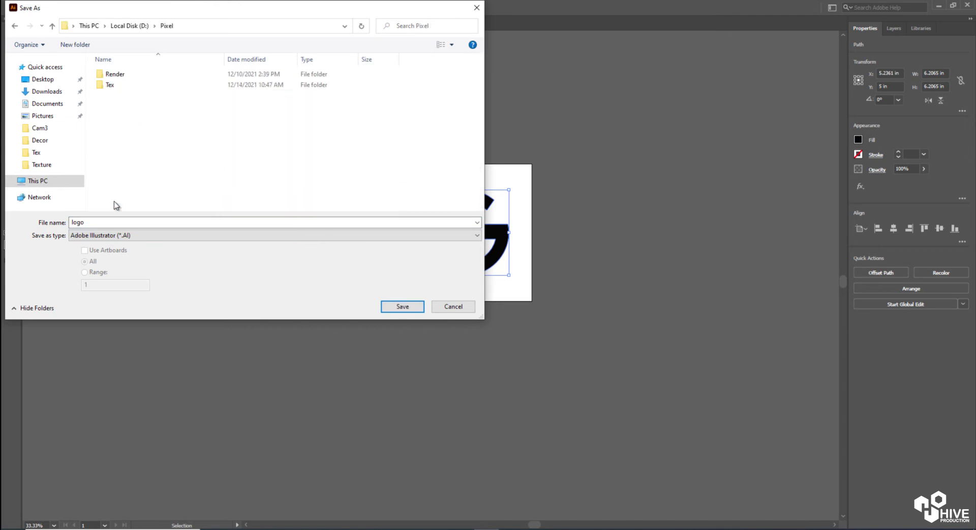
double_click(116, 85)
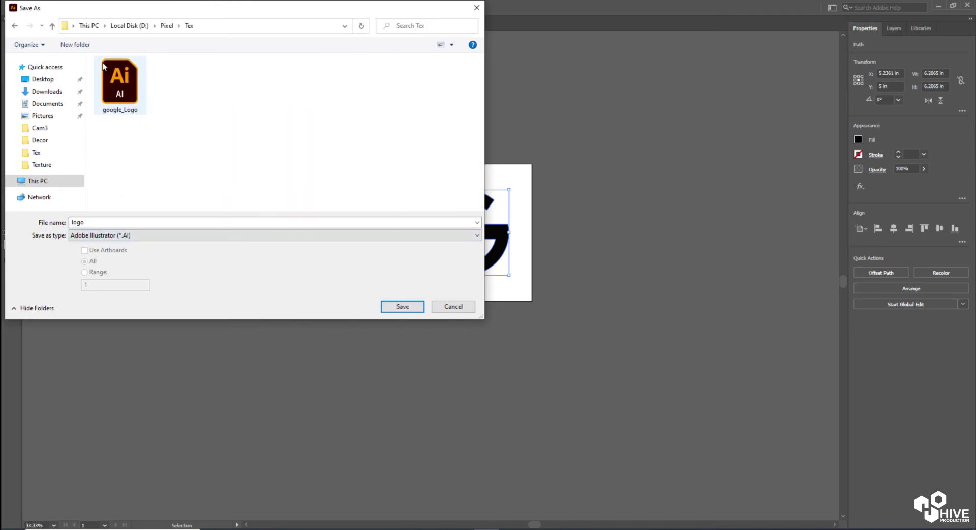
left_click(402, 306)
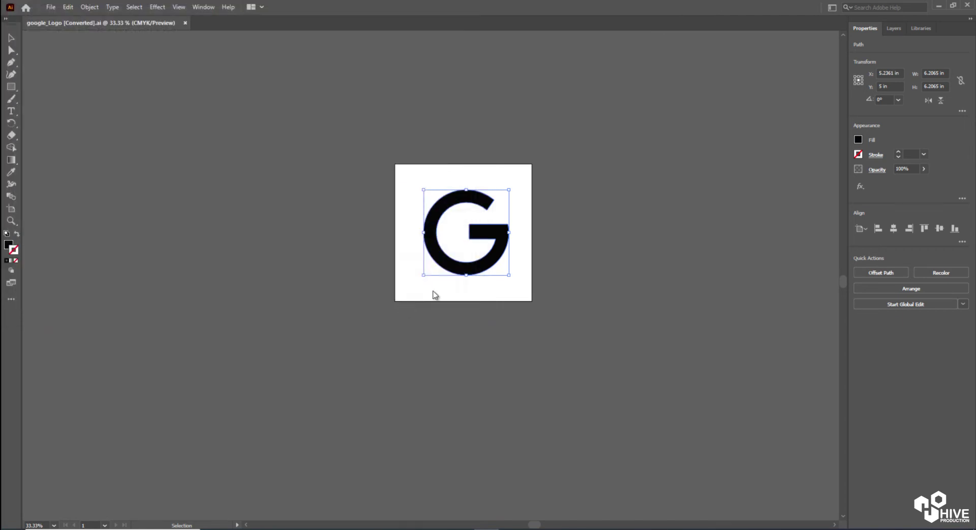
left_click(426, 124)
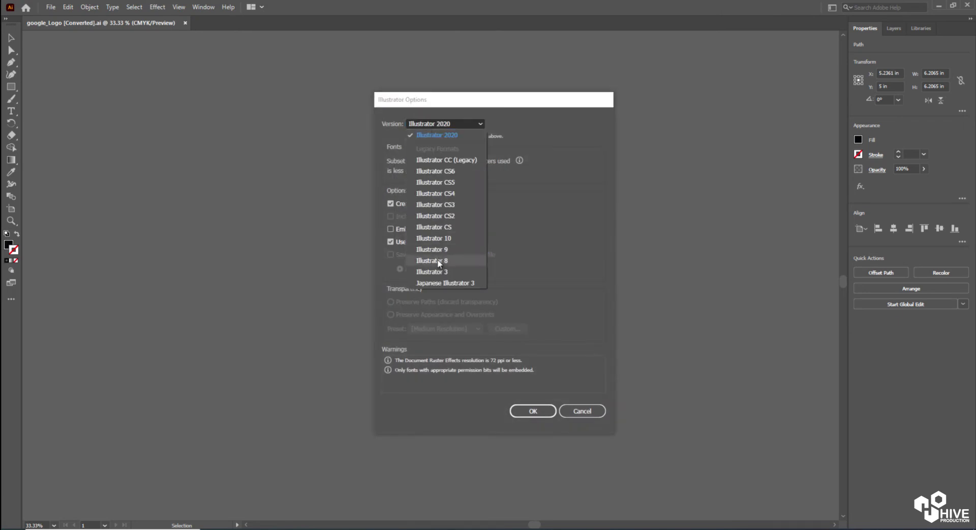
left_click(435, 262)
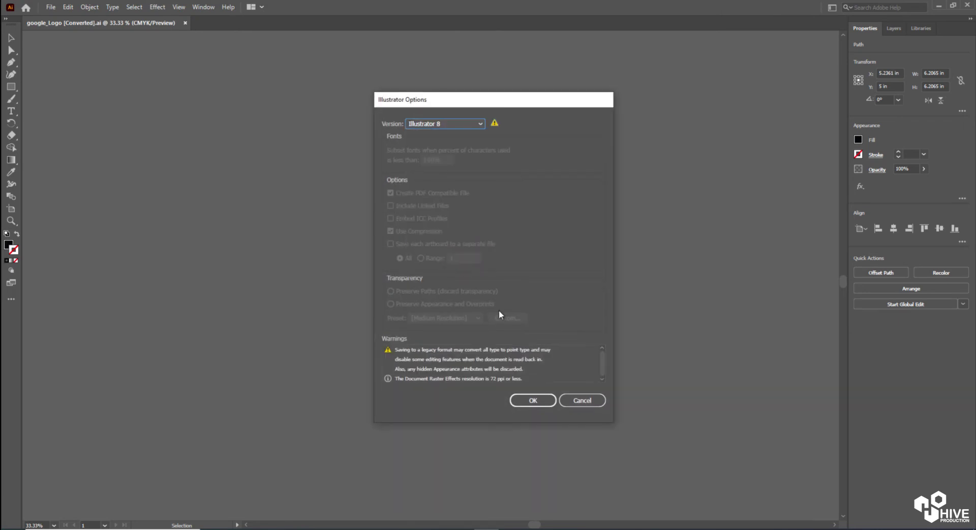
left_click(531, 400)
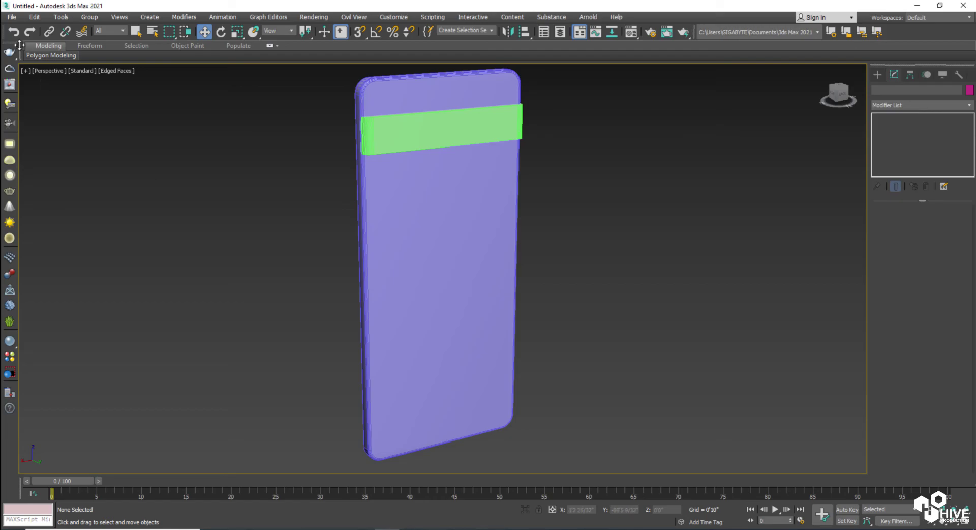
Step: Switch to 3ds Max and import the saved logo file, merging its objects with the current scene
left_click(11, 17)
mouse_move(92, 155)
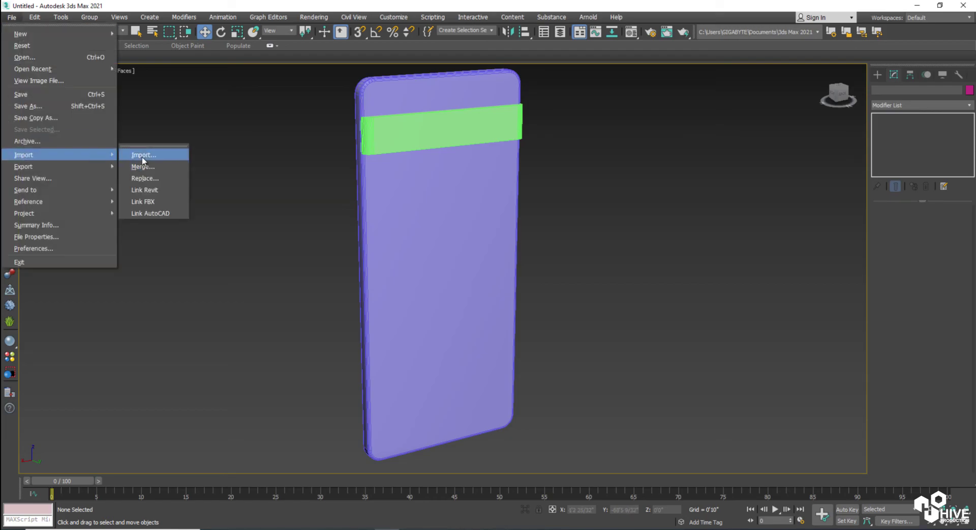
left_click(143, 155)
double_click(135, 92)
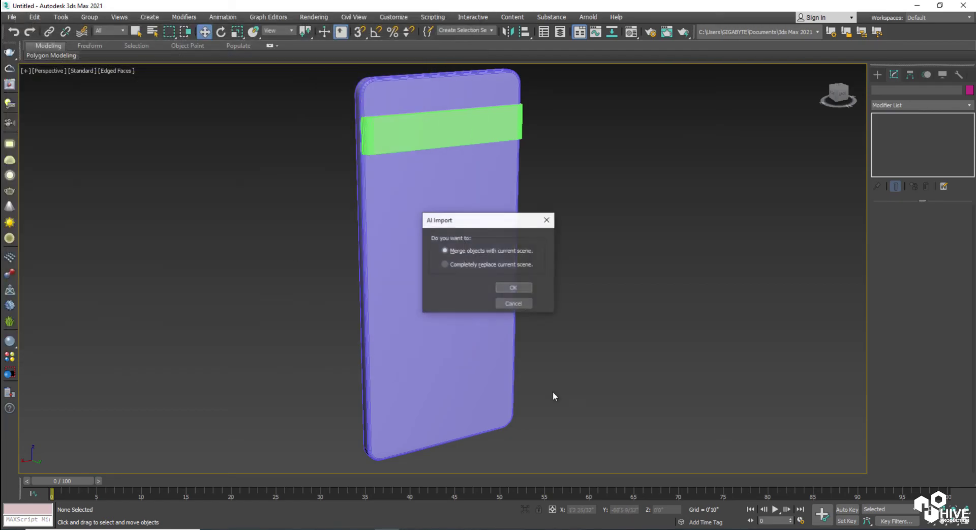
left_click(514, 287)
left_click(514, 289)
key("z")
middle_click_drag(505, 305, 457, 294)
scroll(456, 293, "down", 6)
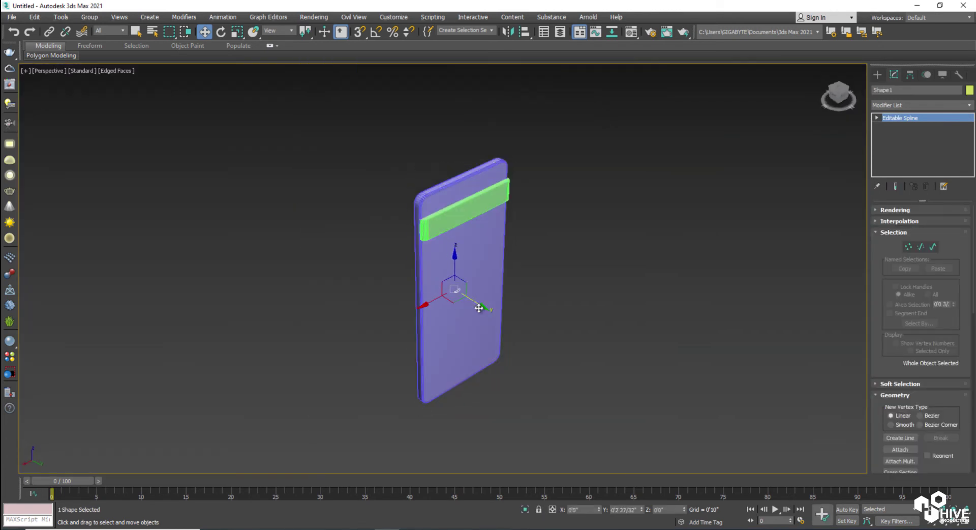
Step: Move the imported logo spline clear of the phone's back along Y and rotate it to X -90°
left_click_drag(495, 324, 540, 273)
key("r")
mouse_move(578, 379)
middle_mouse_down("alt")
mouse_move(536, 359)
mouse_move(590, 411)
mouse_move(664, 424)
mouse_move(536, 390)
mouse_move(588, 374)
middle_mouse_up("alt")
key("alt+w")
middle_click(620, 205)
key("alt+w")
middle_click_drag(475, 303, 447, 311)
key("e")
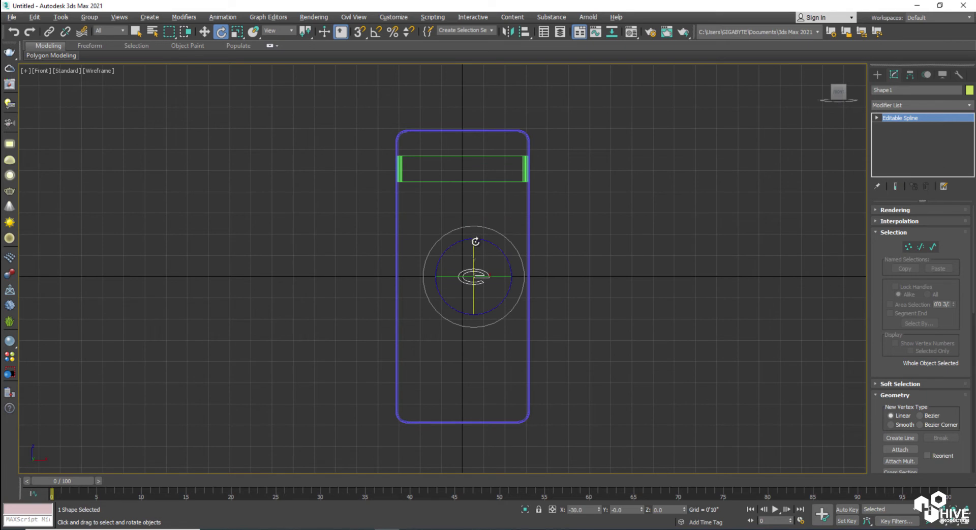
left_click_drag(474, 256, 475, 225)
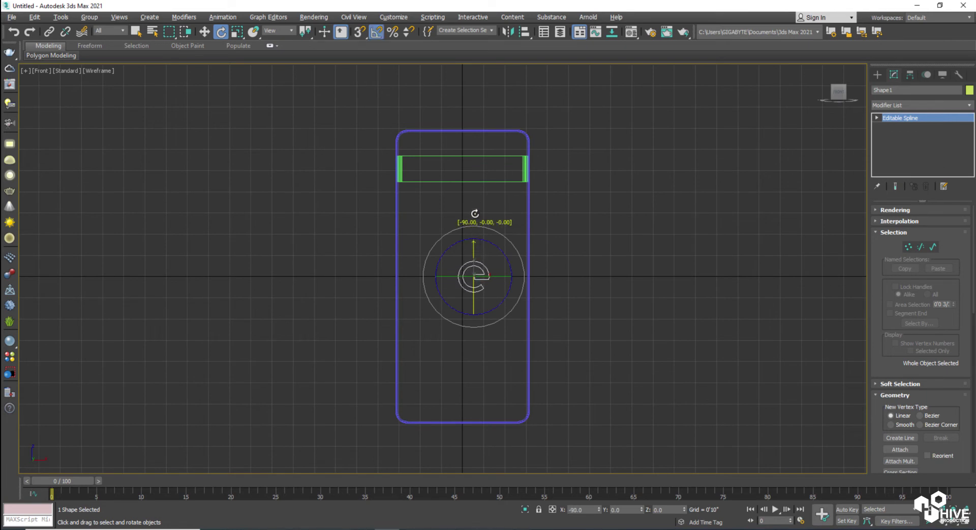
Step: Turn the logo to X 90° and Z 180° to read correctly from the phone's back, and deselect it
key("alt+w")
key("alt+w")
scroll(584, 347, "down", 2)
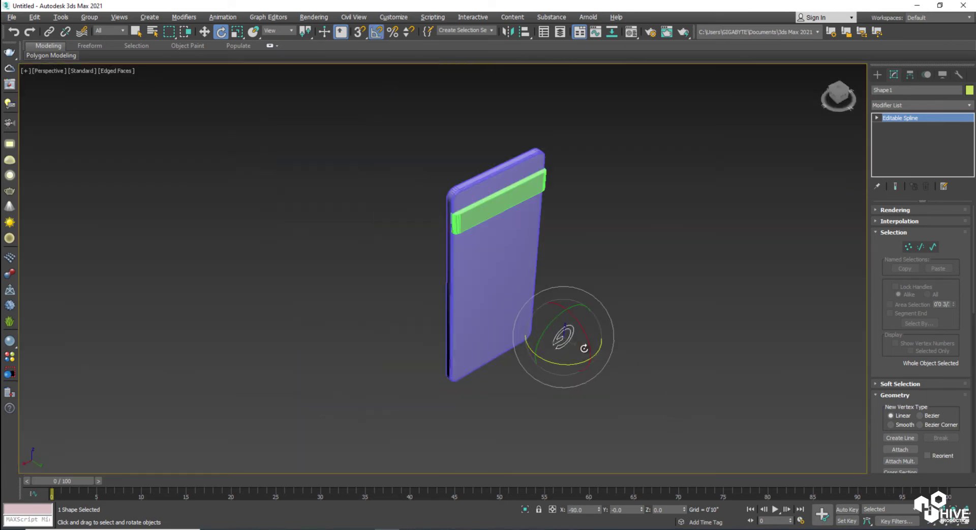
left_click_drag(586, 351, 556, 264)
middle_click_drag(593, 392, 592, 363, "alt")
left_click_drag(582, 351, 485, 351)
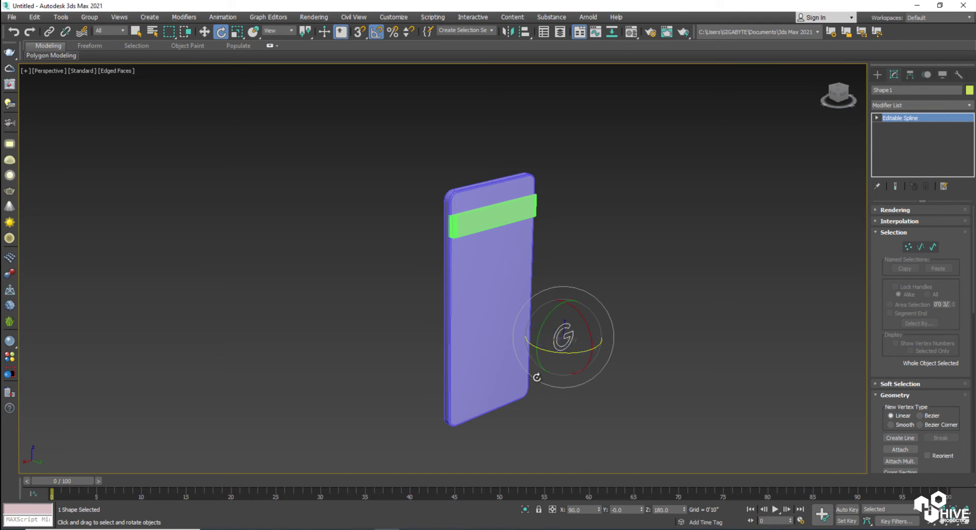
left_click(624, 371)
middle_click_drag(624, 371, 586, 345, "alt")
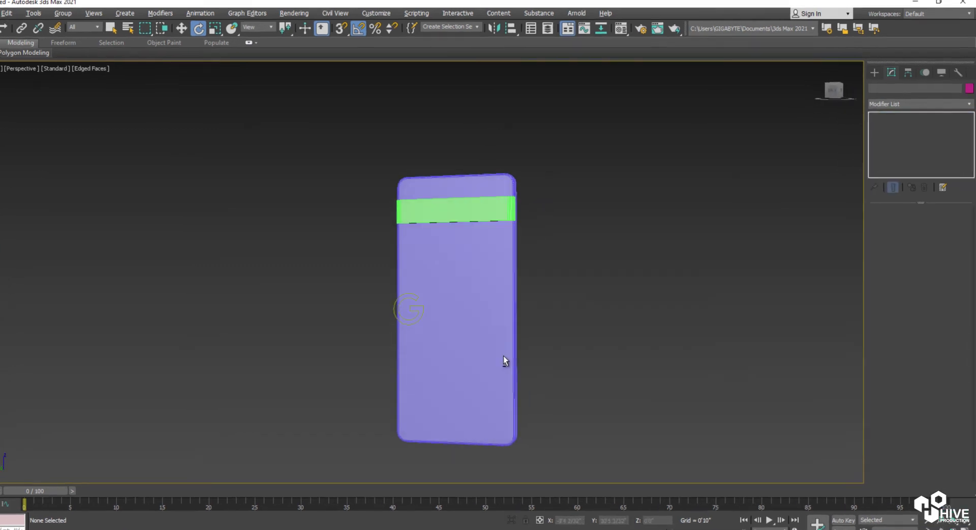
Step: Add an Extrude modifier to the logo spline with an amount of 0'0 16/32", and deselect it
left_click(547, 353)
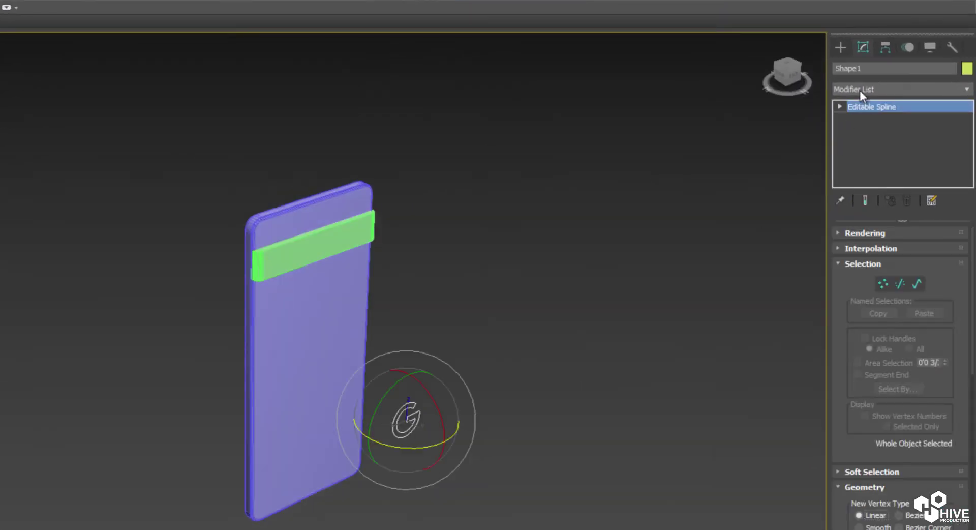
left_click(859, 89)
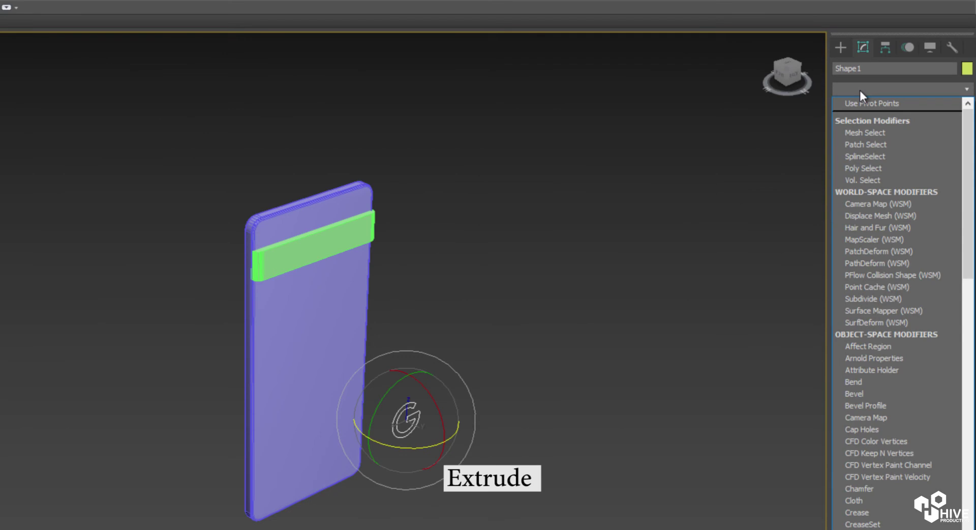
key("e")
left_click(870, 164)
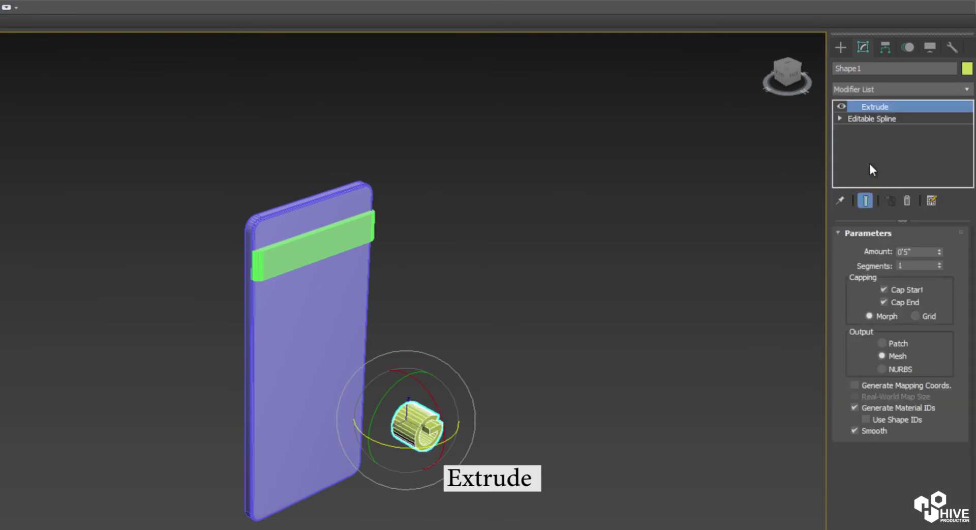
right_click(940, 254)
left_click(940, 249)
left_click(719, 334)
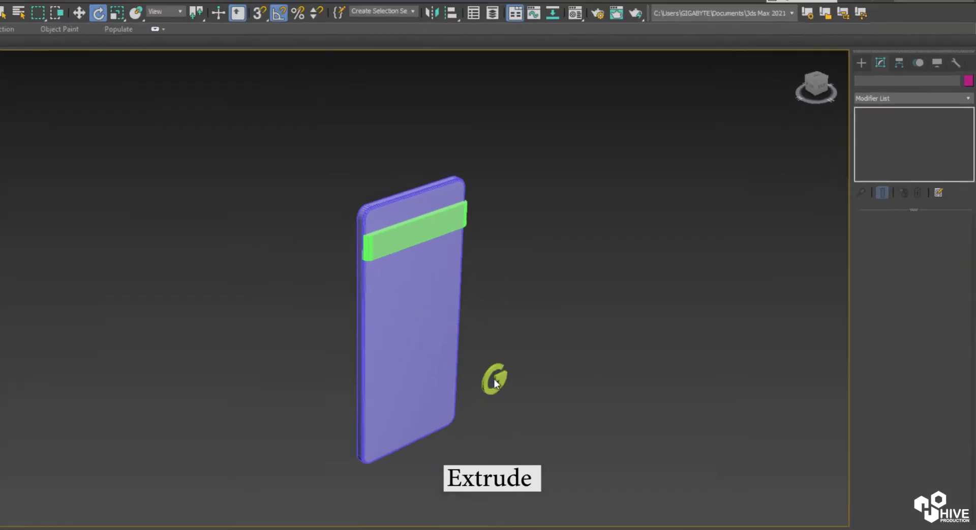
Step: Move the extruded logo sideways to the middle of the phone's width, at X -0'0 1/32"
left_click(411, 421)
key("alt+w")
key("alt+w")
scroll(556, 242, "up", 5)
key("w")
left_click_drag(562, 216, 517, 216)
key("alt+w")
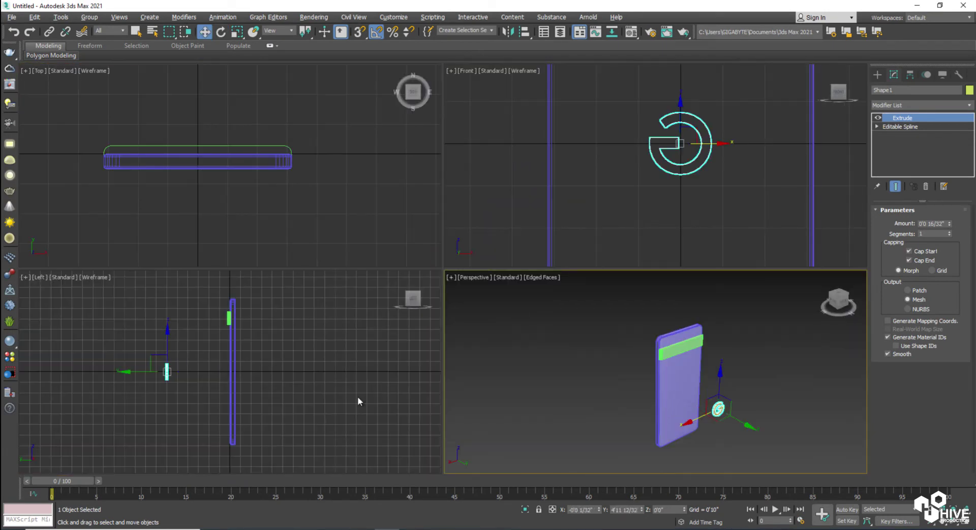
Step: Move the logo against the phone's back and sink it slightly into the cover at Y -0'1"
left_click(172, 373)
scroll(173, 373, "up", 6)
left_click_drag(185, 369, 424, 391)
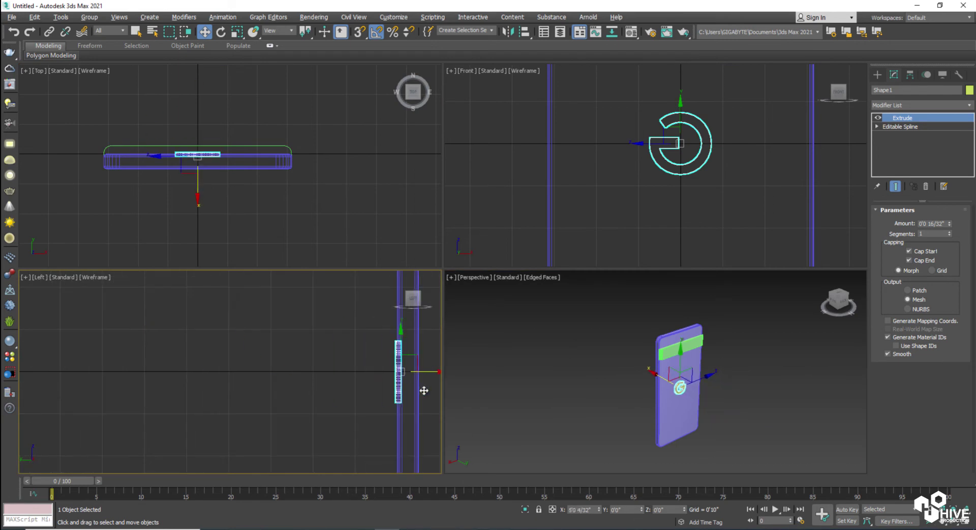
key("z")
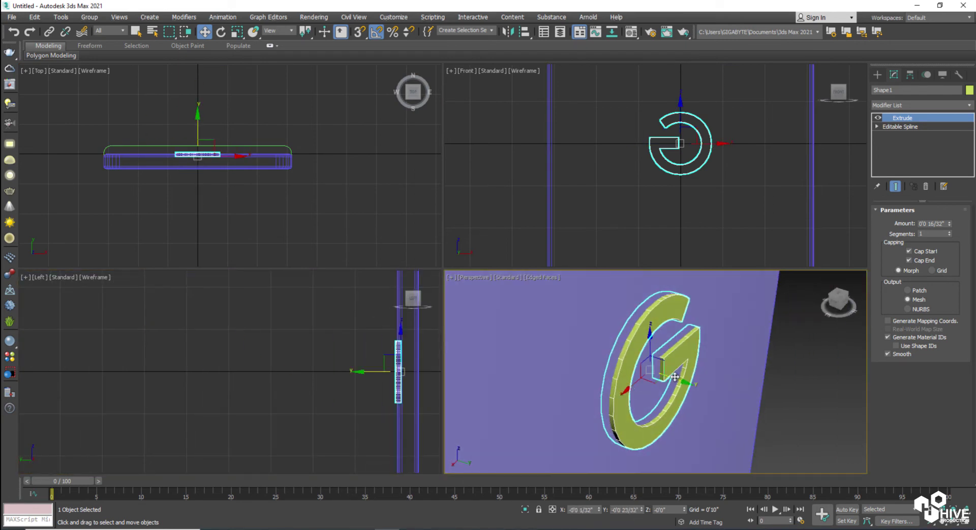
left_click_drag(673, 376, 672, 377)
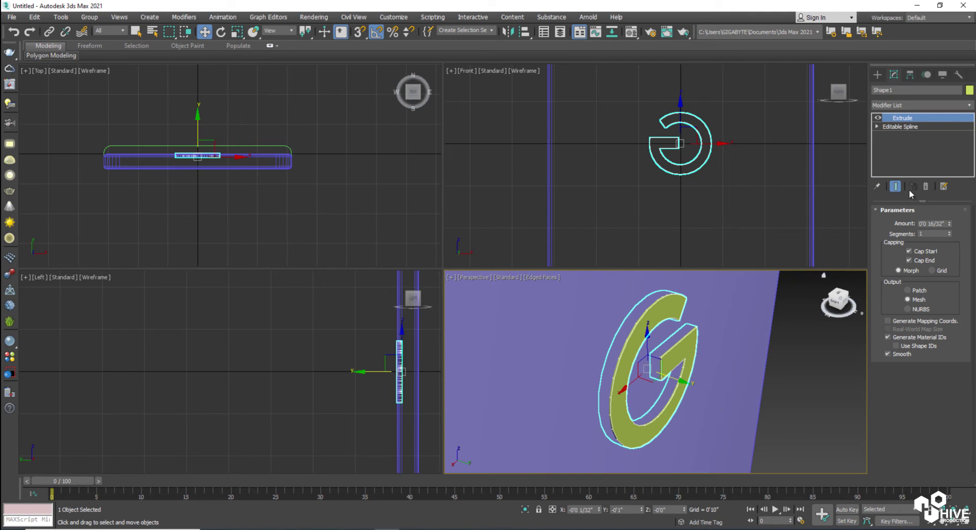
Step: Increase the interpolation steps of the logo's base spline, return to its Extrude modifier and deselect the logo
left_click(900, 127)
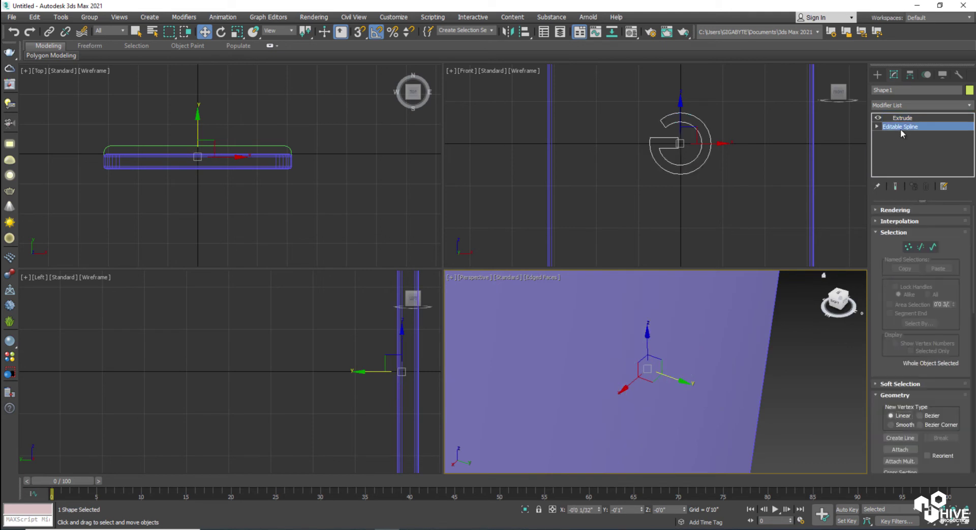
left_click(898, 221)
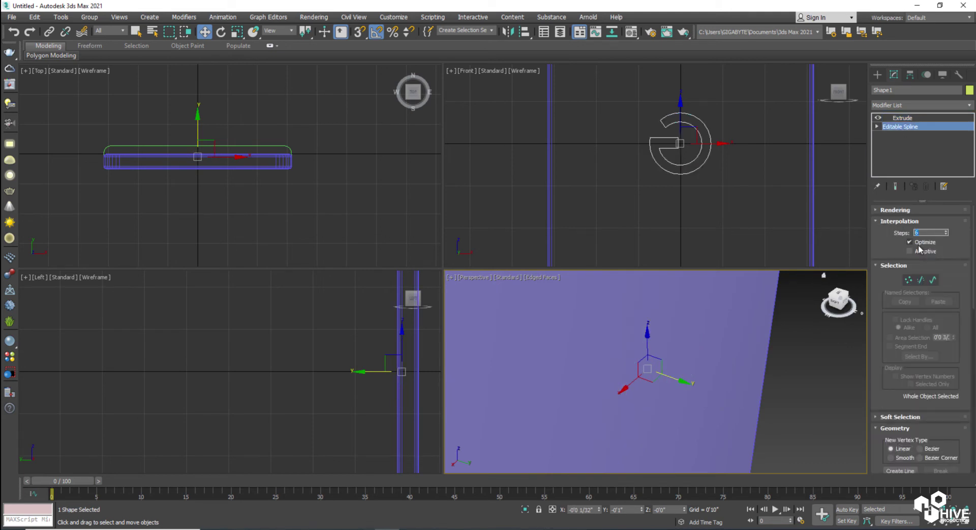
left_click(903, 118)
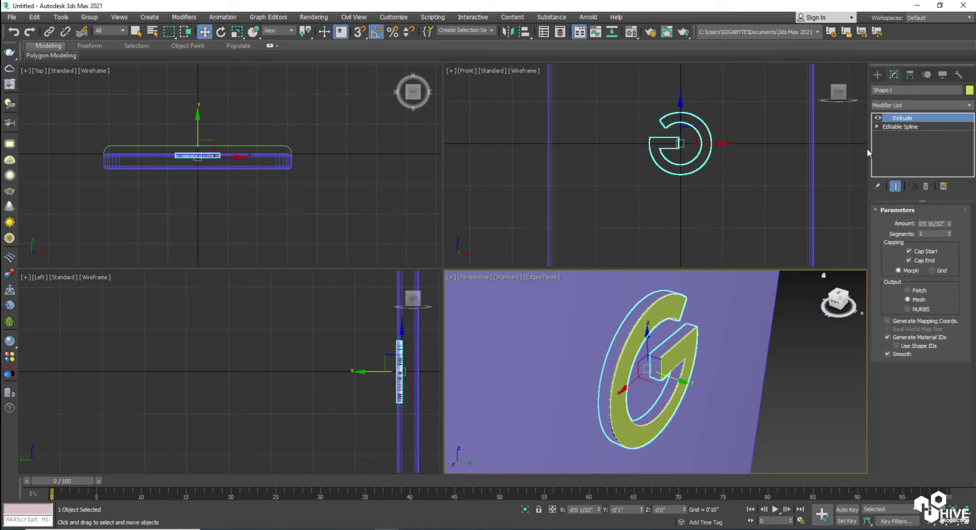
left_click(778, 379)
Step: Examine the logo and camera bar on the phone's back in perspective and from the left side
middle_click_drag(777, 381, 616, 356, "alt")
scroll(619, 388, "down", 8)
scroll(626, 362, "down", 4)
scroll(618, 378, "up", 4)
left_click(612, 355)
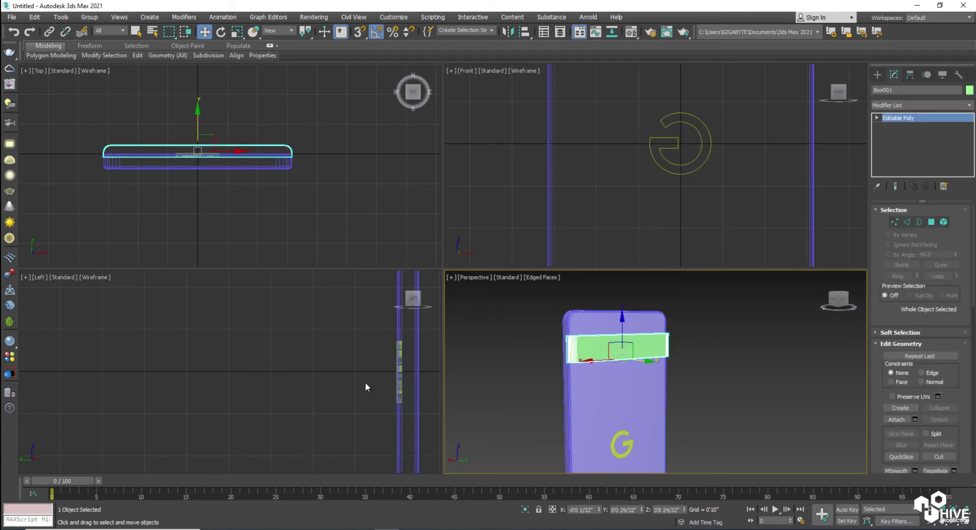
middle_click_drag(364, 383, 116, 389)
scroll(116, 388, "down", 5)
middle_click_drag(148, 343, 242, 388)
left_click(277, 397)
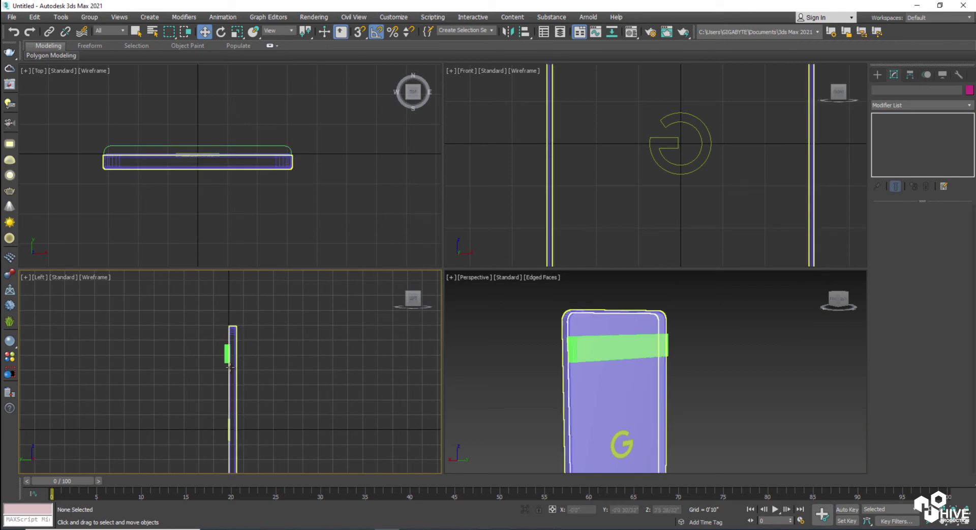
Step: Draw a rectangle spline about 0'11" long and 0'2 17/32" wide beside the camera bar in the Left view
left_click(876, 75)
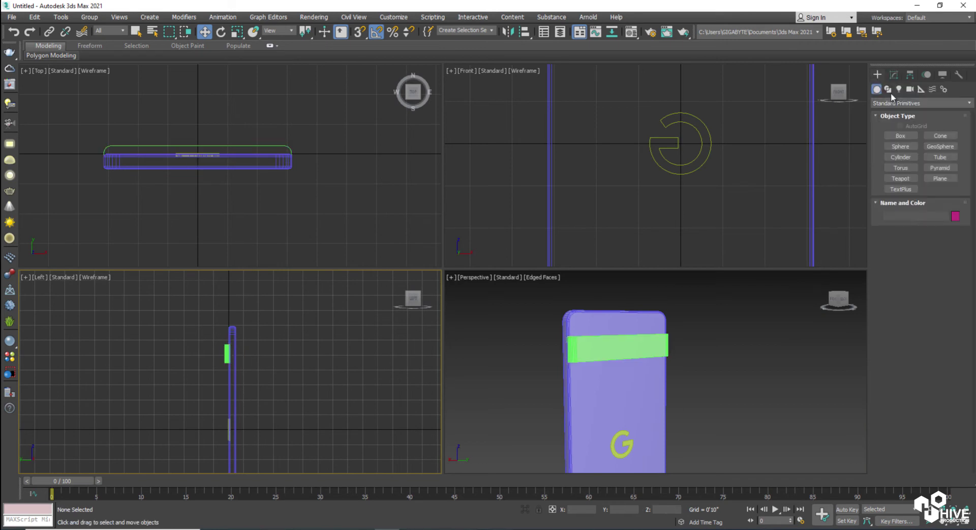
left_click(888, 89)
left_click(942, 145)
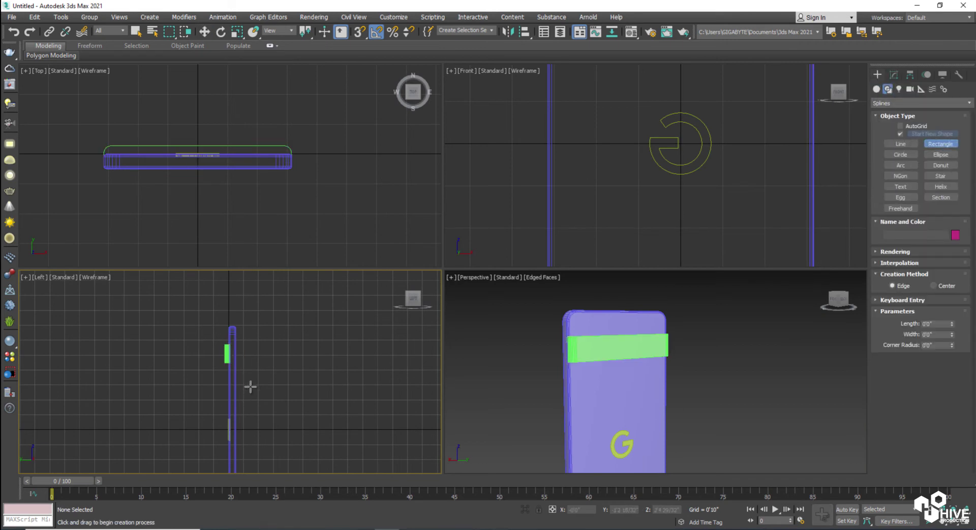
middle_click_drag(250, 383, 332, 384)
scroll(311, 386, "up", 3)
key("alt+w")
scroll(529, 307, "down", 1)
middle_click_drag(531, 306, 322, 410)
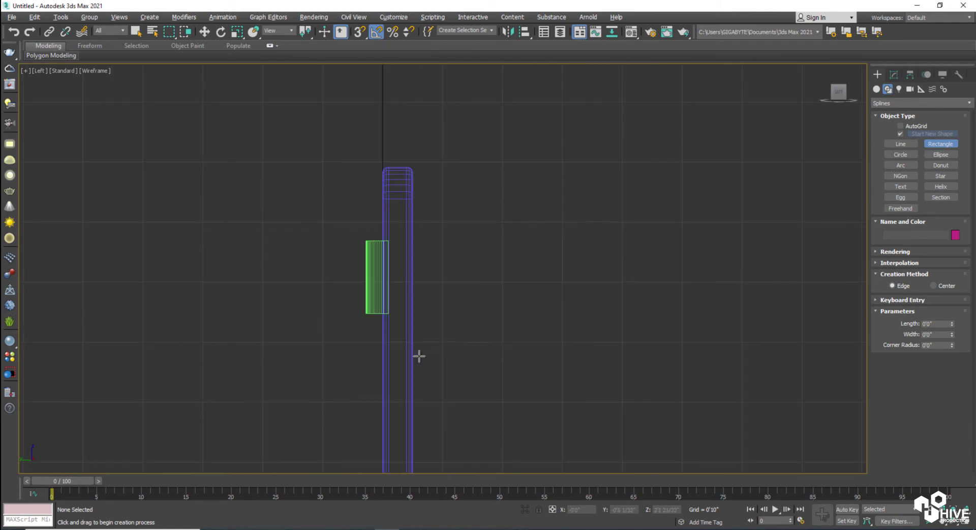
left_click_drag(434, 250, 448, 316)
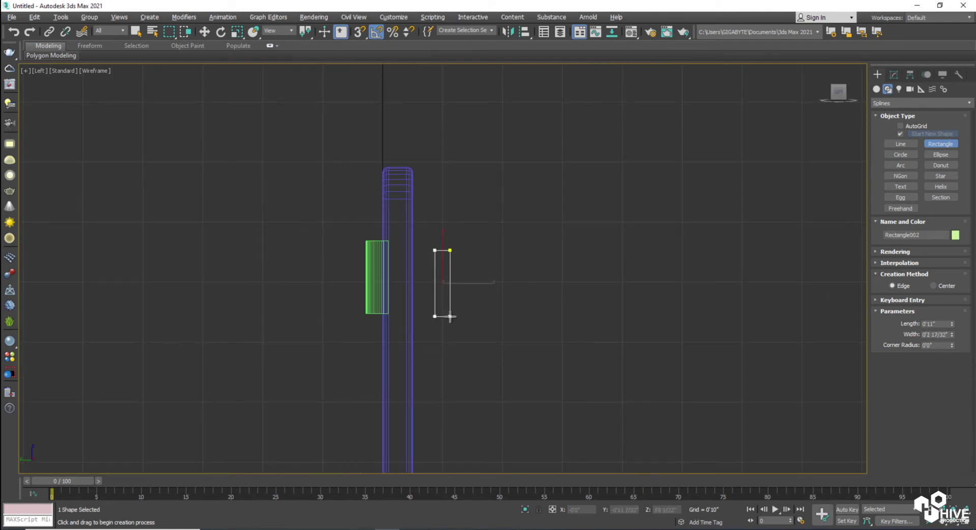
Step: Finish the rectangle beside the camera bar and convert it to an Editable Spline
right_click(509, 357)
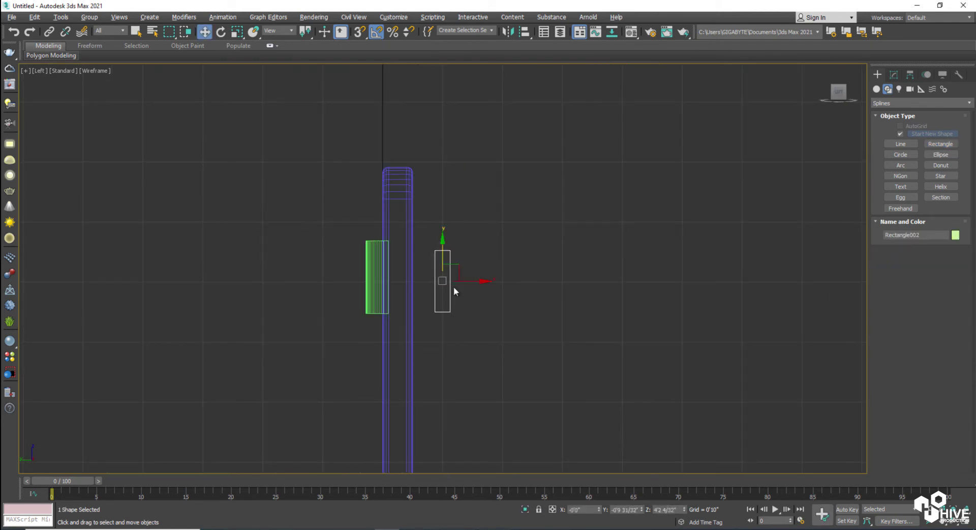
right_click(450, 301)
mouse_move(492, 406)
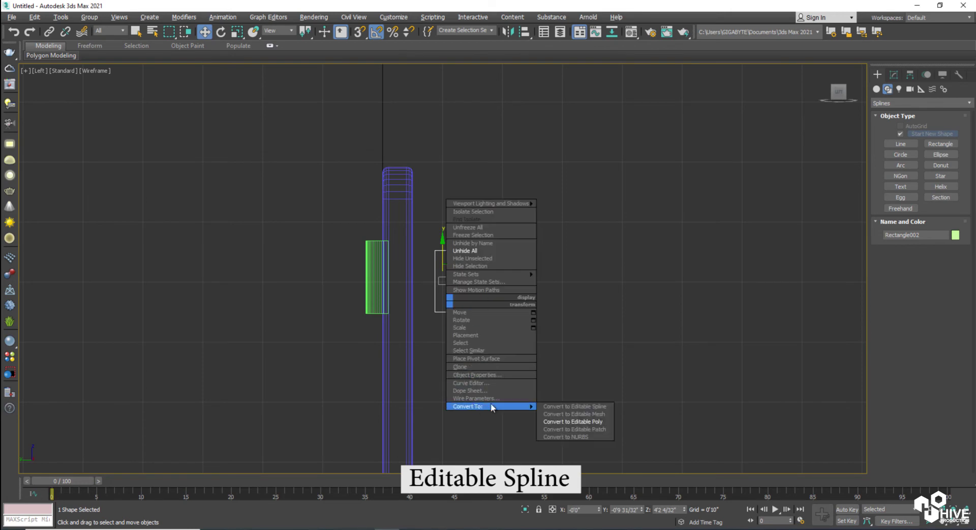
left_click(557, 407)
Step: Round all four corners of the rectangle spline with Fillet and exit vertex editing
left_click(908, 281)
left_click_drag(596, 217, 402, 342)
left_click_drag(880, 429, 853, 146)
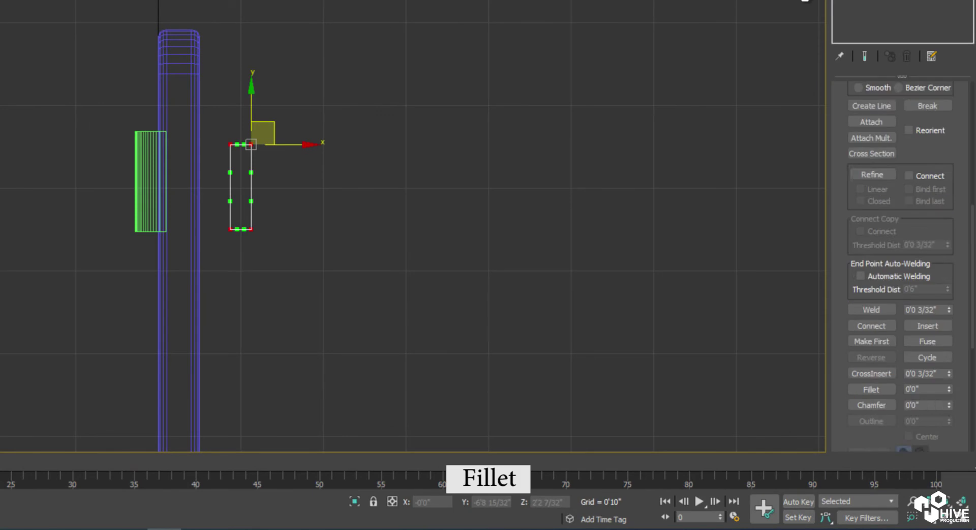
scroll(871, 254, "down", 8)
left_click(871, 148)
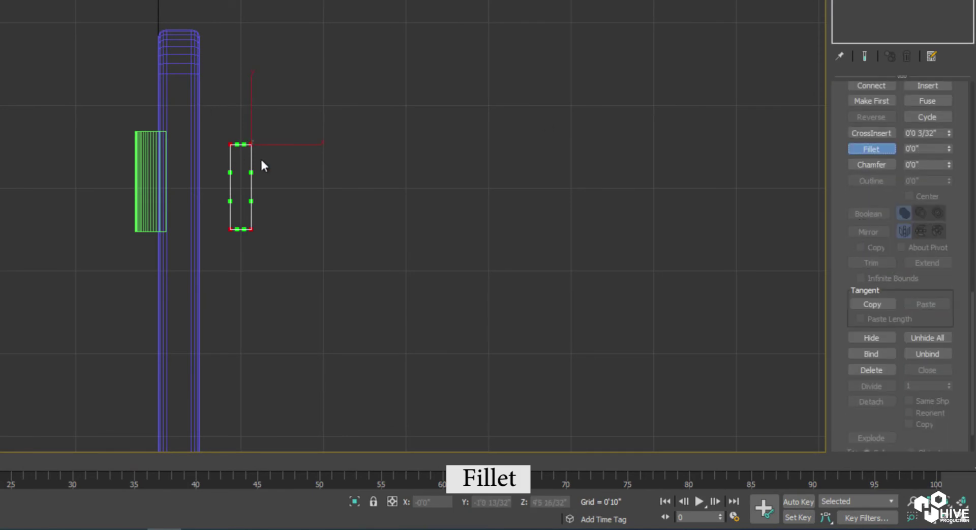
left_click_drag(252, 144, 252, 138)
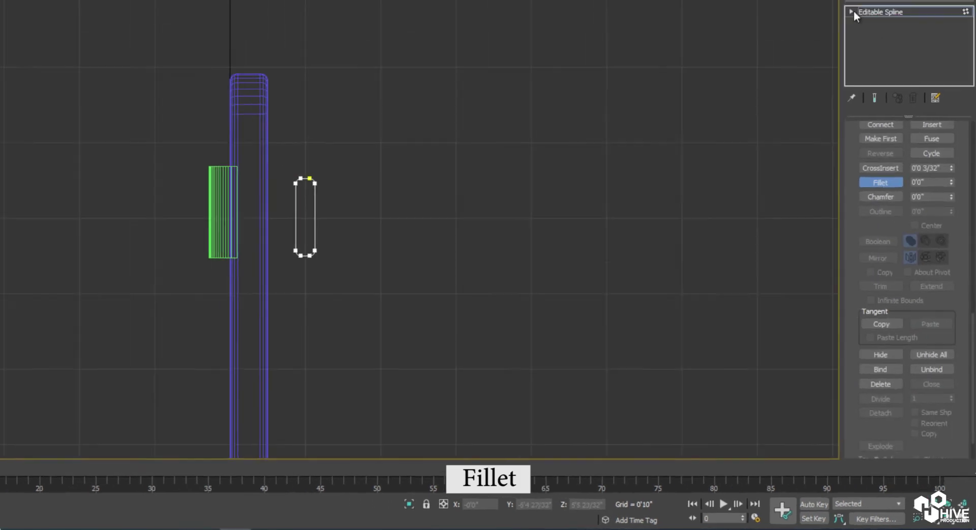
left_click(866, 30)
Step: Move the rounded spline beside the phone's side edge, centred on the body's thickness, at X 2'11 21/32", Y -0'2 17/32"
key("alt+w")
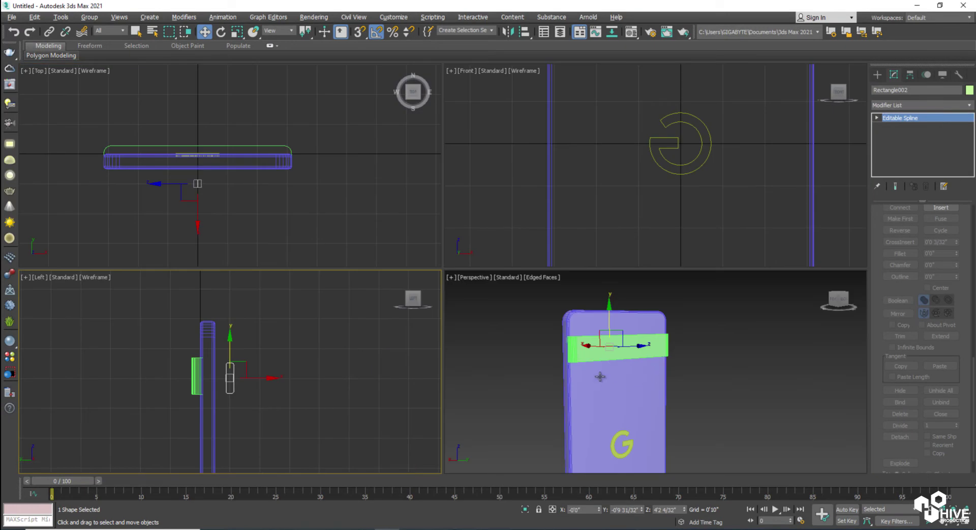
right_click(621, 359)
left_click_drag(590, 348, 530, 358)
mouse_move(586, 373)
middle_mouse_down("alt")
mouse_move(676, 386)
mouse_move(595, 373)
mouse_move(576, 405)
mouse_move(654, 414)
mouse_move(584, 356)
middle_mouse_up("alt")
scroll(305, 183, "up", 6)
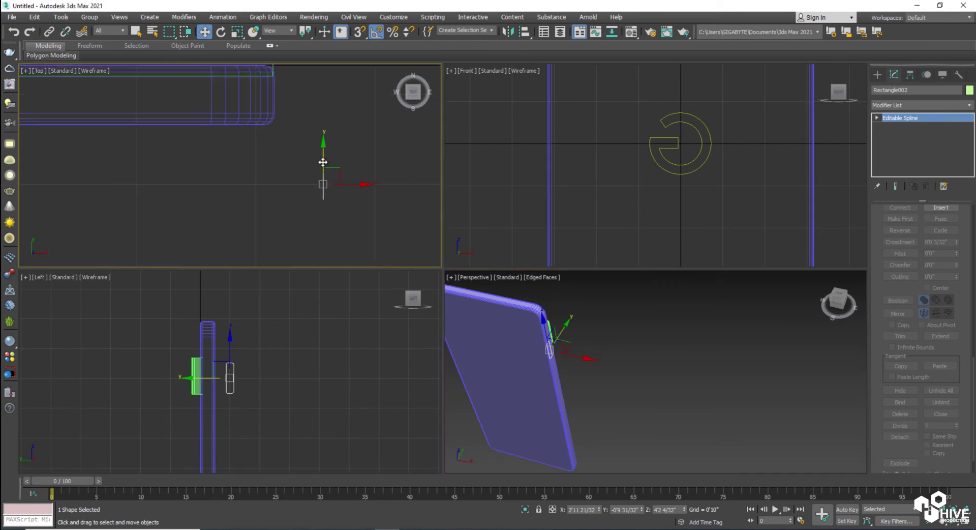
left_click_drag(323, 162, 329, 80)
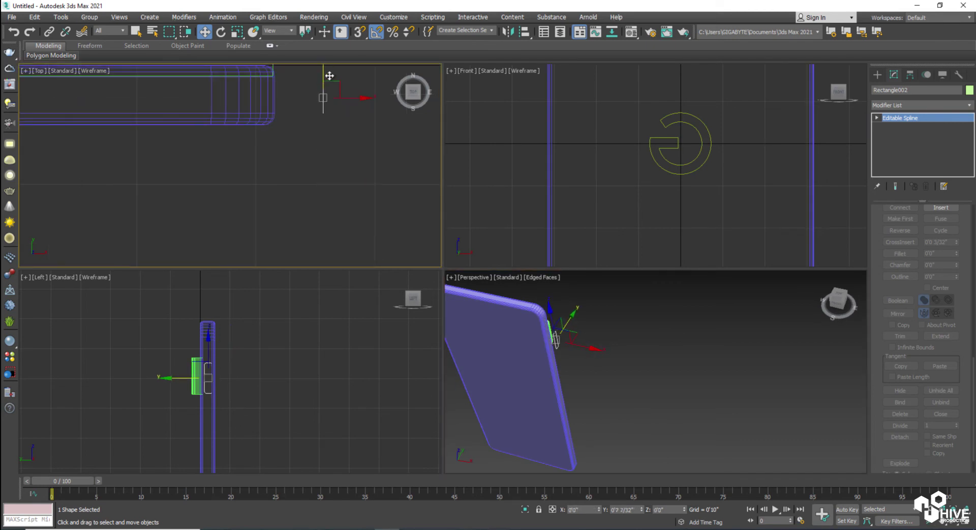
scroll(205, 353, "up", 5)
middle_click_drag(218, 450, 281, 380)
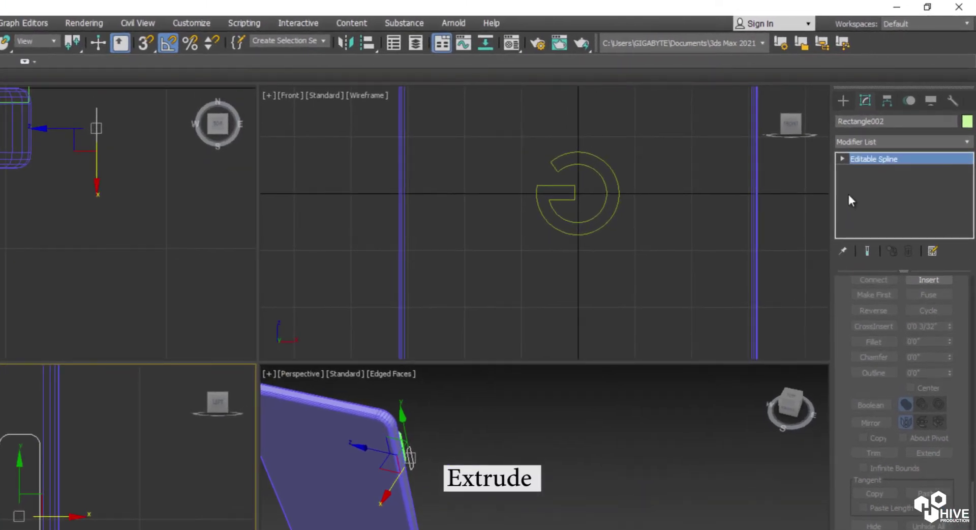
Step: Extrude the rounded spline by 0'0 16/32" into a side button
left_click(856, 142)
key("e")
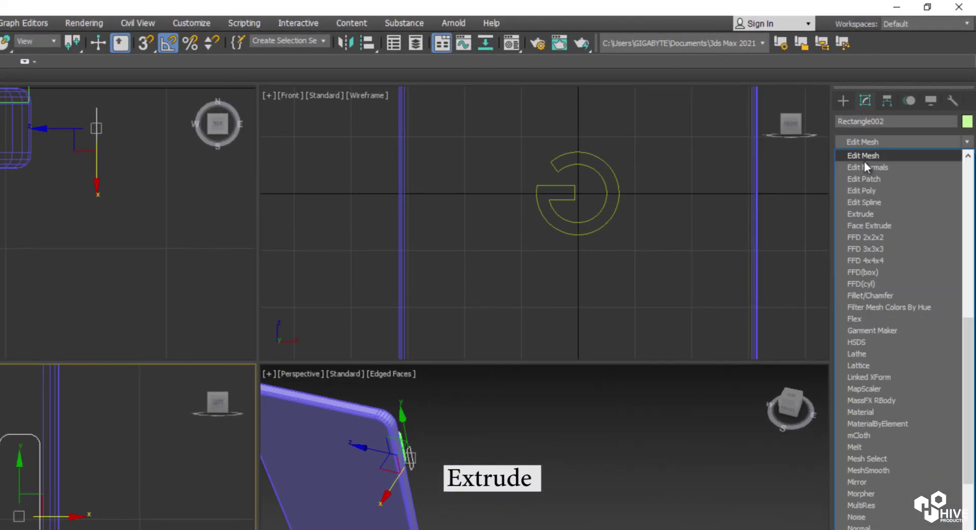
left_click(862, 214)
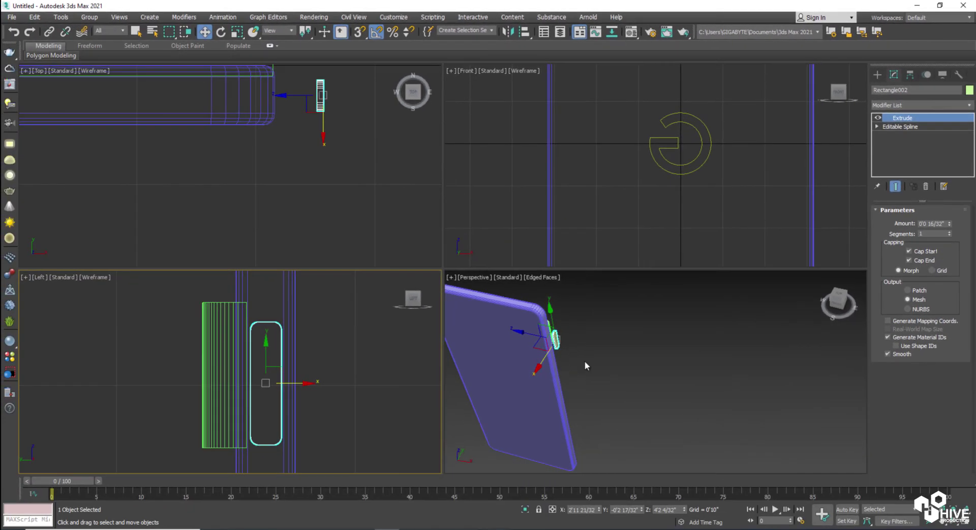
Step: Move the side button against the phone's side edge so it sits slightly embedded, at X 2'7 30/32", Y -0'2 14/32"
middle_click_drag(591, 361, 611, 348, "alt")
scroll(612, 349, "up", 5)
left_click_drag(604, 327, 577, 325)
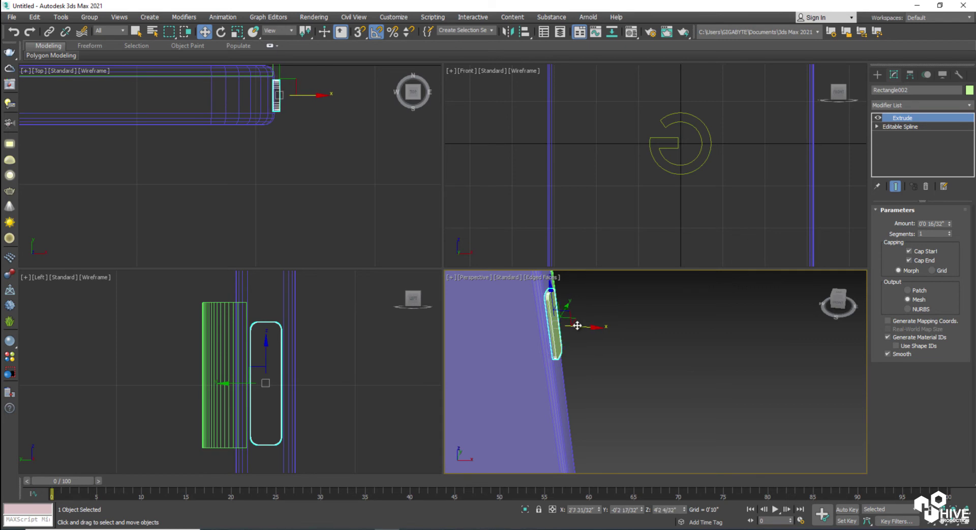
scroll(300, 115, "up", 2)
middle_click_drag(288, 101, 341, 203)
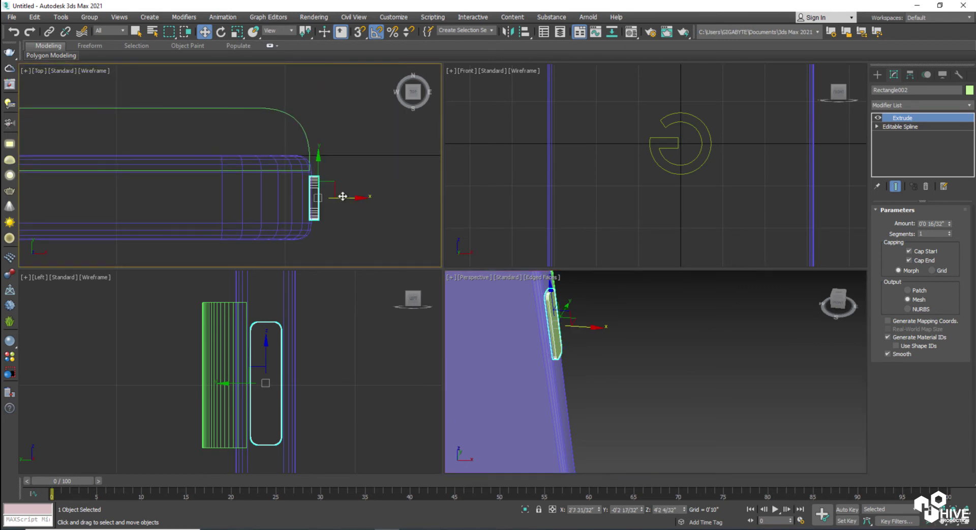
left_click_drag(343, 196, 319, 174)
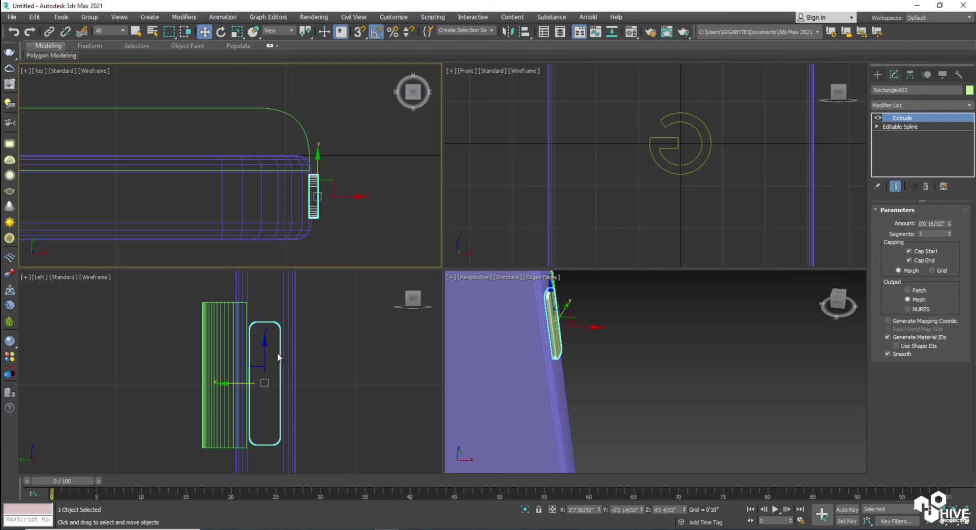
Step: Scale the side button narrower across the phone's thickness in the Left view
scroll(294, 383, "down", 6)
middle_click_drag(597, 379, 511, 367, "alt")
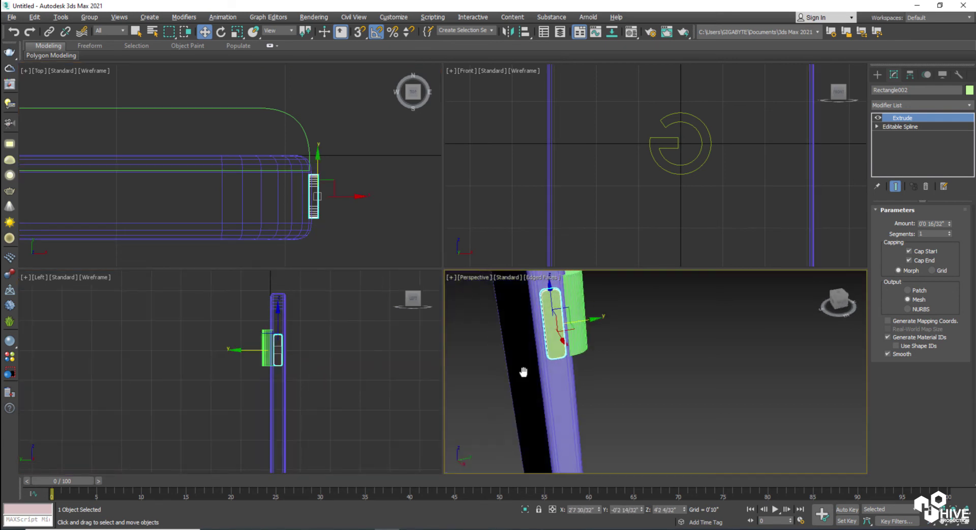
scroll(511, 367, "down", 5)
scroll(273, 360, "up", 3)
scroll(273, 361, "up", 5)
middle_click(294, 344)
key("r")
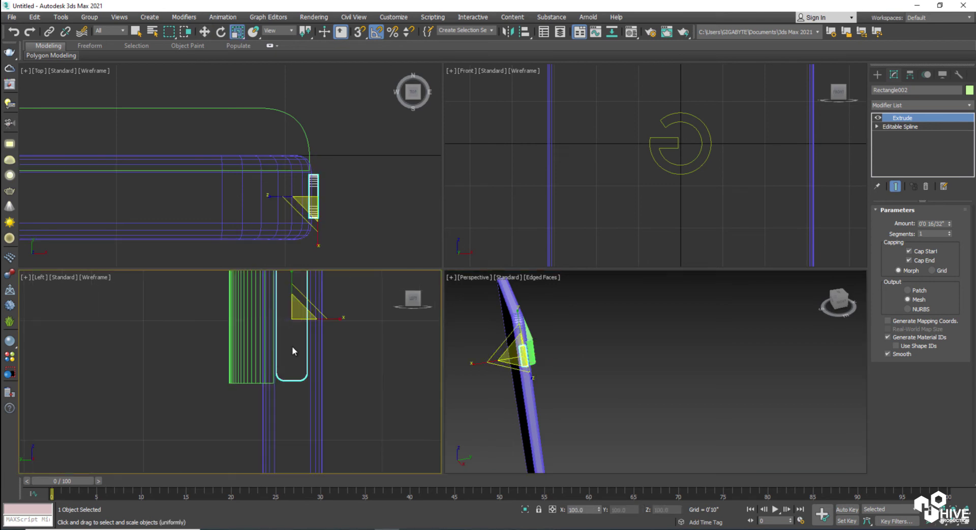
left_click_drag(332, 319, 309, 321)
Step: Duplicate the side button straight down along the phone's edge as a second button
scroll(311, 364, "down", 6)
key("alt+w")
middle_click_drag(609, 267, 481, 252)
scroll(482, 252, "down", 4)
key("w")
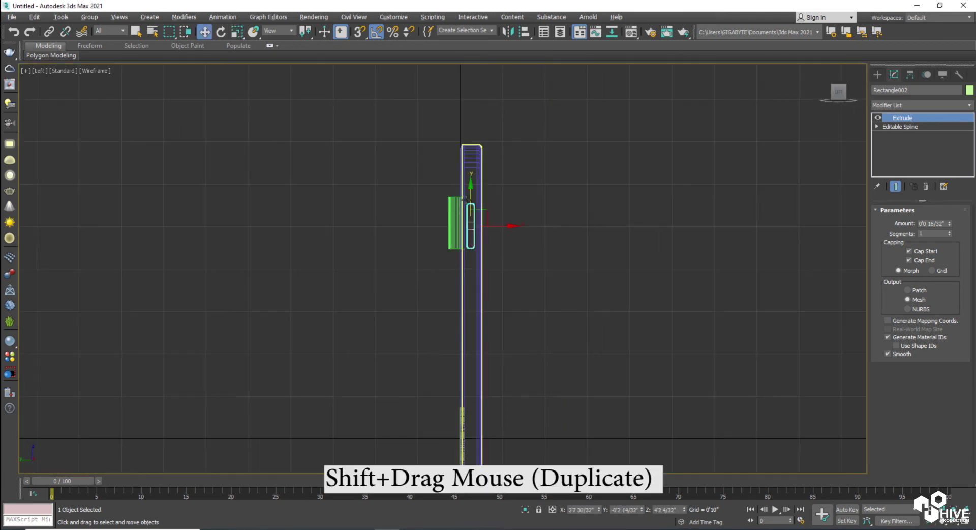
left_click_drag(471, 226, 480, 274, "shift")
left_click(490, 313)
Step: Lengthen the lower button by moving its bottom spline vertices down, return to its Extrude modifier and deselect it
left_click(877, 126)
left_click(895, 135)
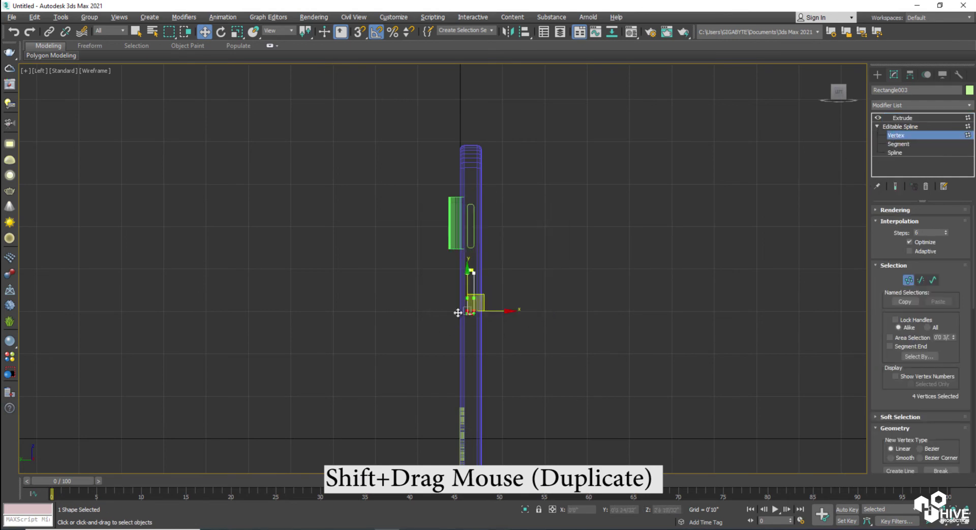
left_click_drag(468, 285, 467, 356)
left_click(901, 127)
left_click(900, 118)
left_click(621, 268)
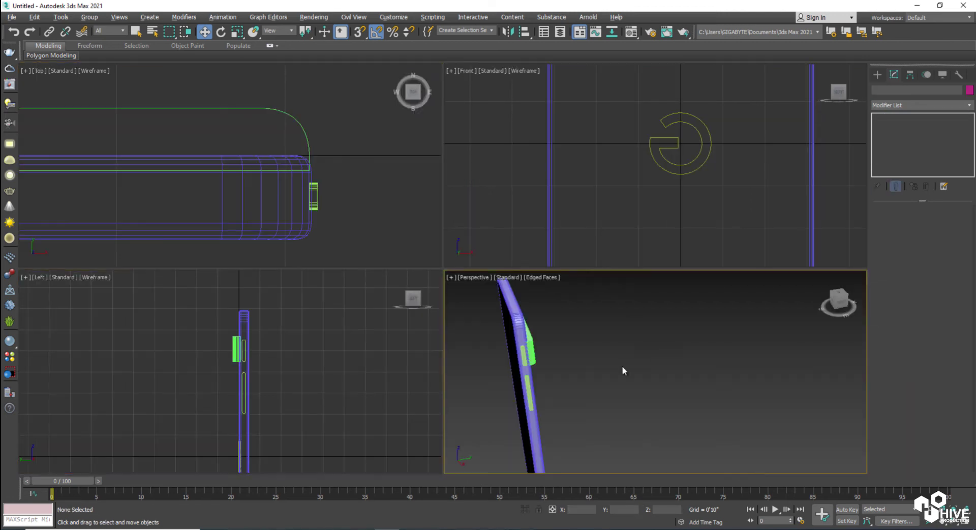
key("p")
middle_click_drag(540, 372, 456, 350, "alt")
Step: Create a 30-sided cylinder with radius about 0'2 23/32" and height about 0'0 23/32" at the camera bar's centre in the Front view
left_click(381, 158)
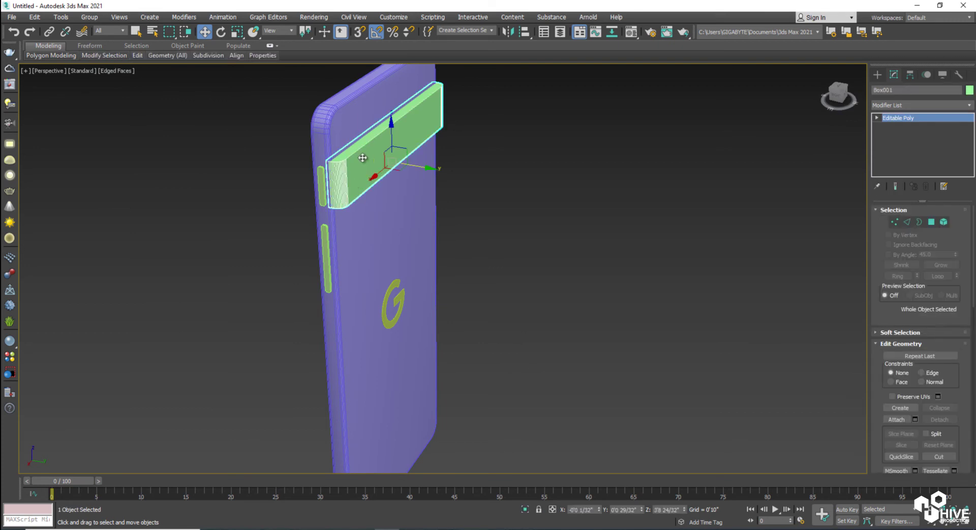
left_click(879, 77)
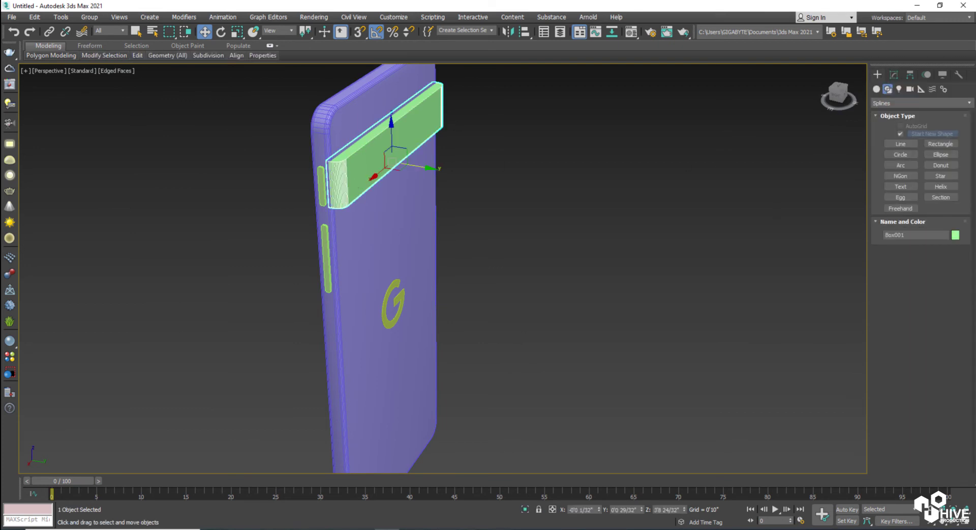
left_click(876, 89)
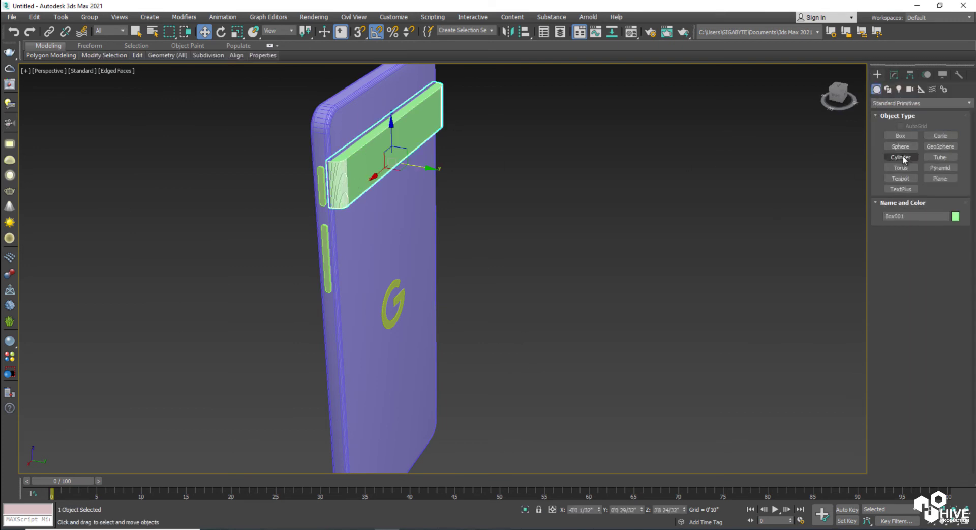
left_click(900, 158)
key("alt+w")
middle_click_drag(679, 153, 638, 234)
scroll(638, 234, "down", 3)
key("alt+w")
middle_click_drag(450, 222, 455, 260)
scroll(408, 259, "up", 3)
middle_click_drag(411, 235, 406, 285)
left_click_drag(408, 243, 428, 255)
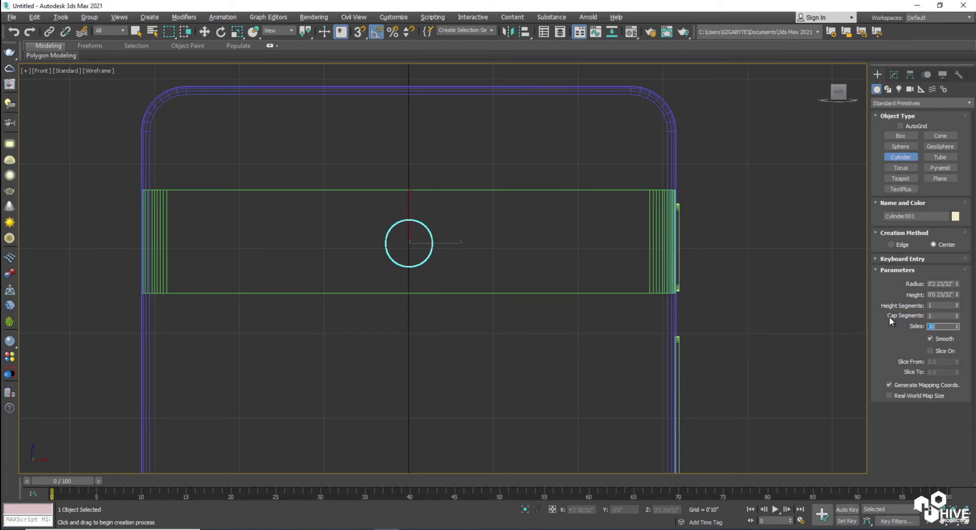
Step: Move the cylinder along the camera bar to X 1'8", toward the side buttons, and reduce its radius to 0'2 13/32"
key("w")
left_click_drag(439, 250, 607, 268)
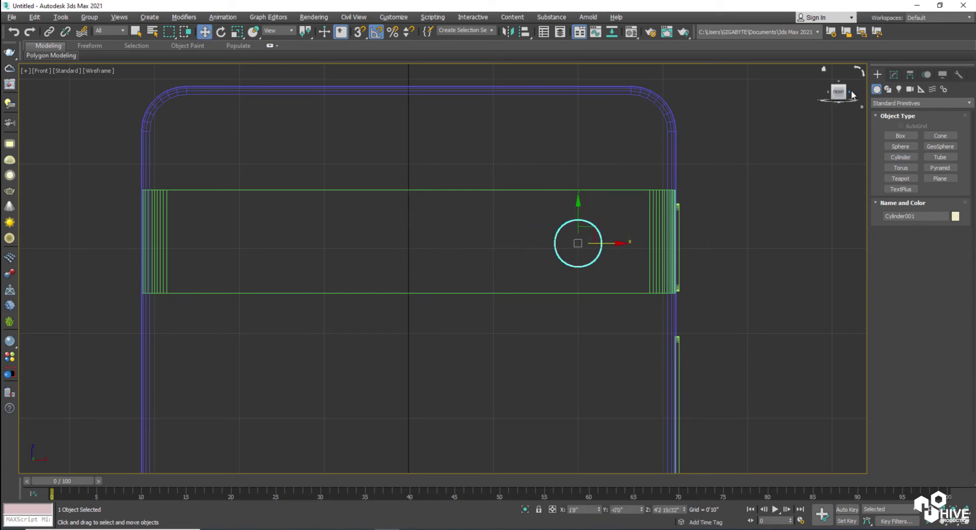
left_click(892, 75)
left_click_drag(957, 224, 958, 229)
Step: Copy the cylinder twice along the camera bar and shrink the farthest copy to a radius of 0'0 29/32"
left_click_drag(602, 243, 371, 238, "shift")
left_click(489, 312)
left_click(489, 312)
left_click_drag(957, 224, 956, 254)
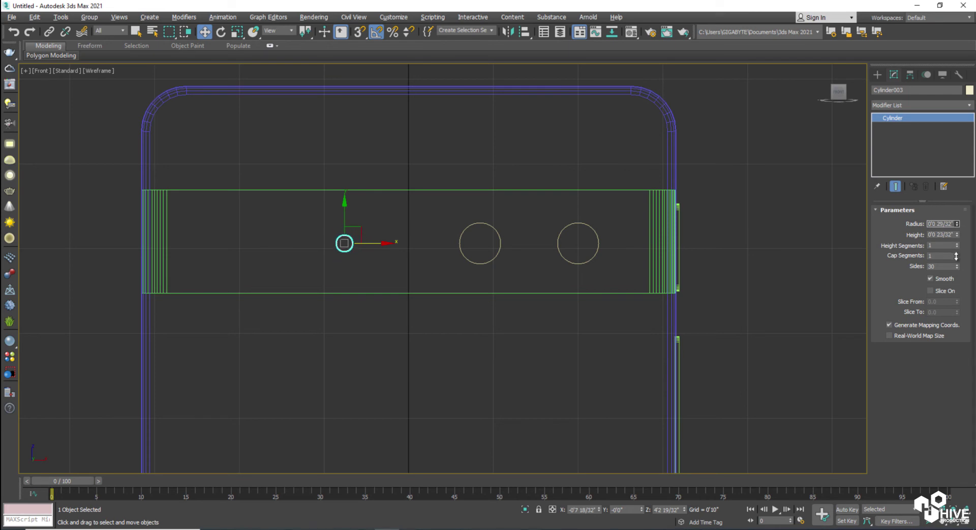
Step: Copy the middle cylinder beyond the small one toward the bar's far end, enlarge the copy's radius and deselect it
left_click(473, 246)
left_click_drag(512, 245, 287, 245, "shift")
left_click(491, 313)
left_click_drag(957, 224, 960, 214)
left_click(822, 284)
Step: Move all the lens cylinders outward in the Top view until they stand clear of the camera bar, and deselect them
key("alt+w")
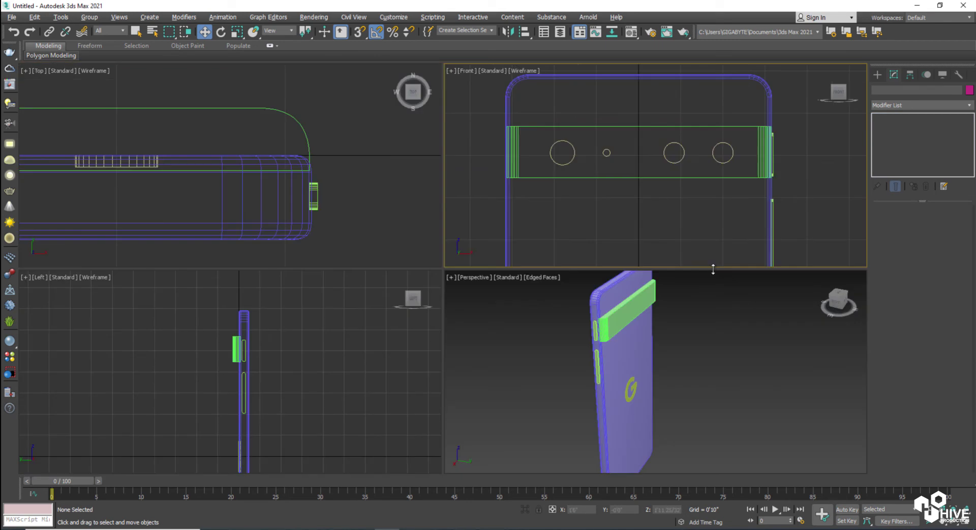
left_click_drag(700, 168, 731, 167)
middle_click_drag(187, 198, 277, 211)
scroll(277, 212, "down", 3)
left_click_drag(139, 173, 139, 146)
left_click(676, 364)
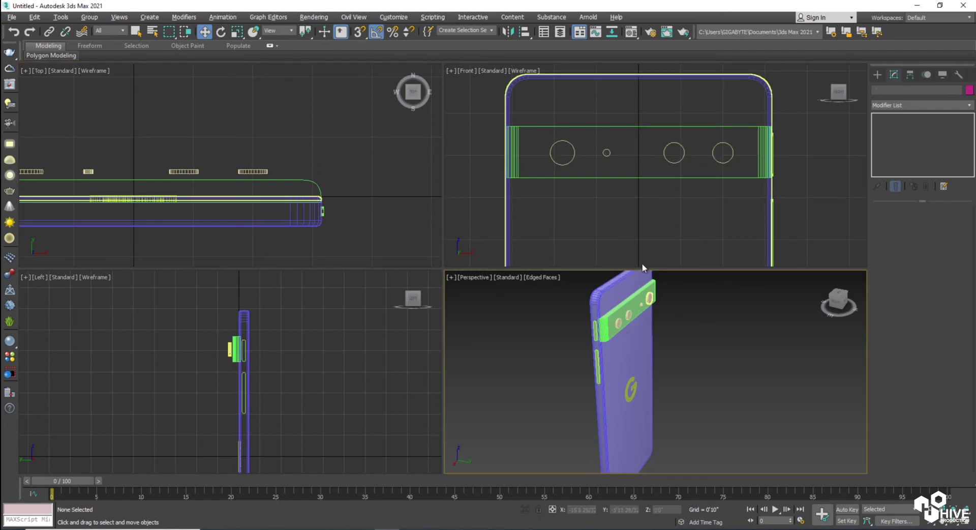
Step: Select the four lens cylinders and duplicate them away from the phone's back along Y
left_click_drag(538, 139, 574, 150)
left_click_drag(722, 160, 724, 161)
key("alt+w")
scroll(448, 255, "up", 8)
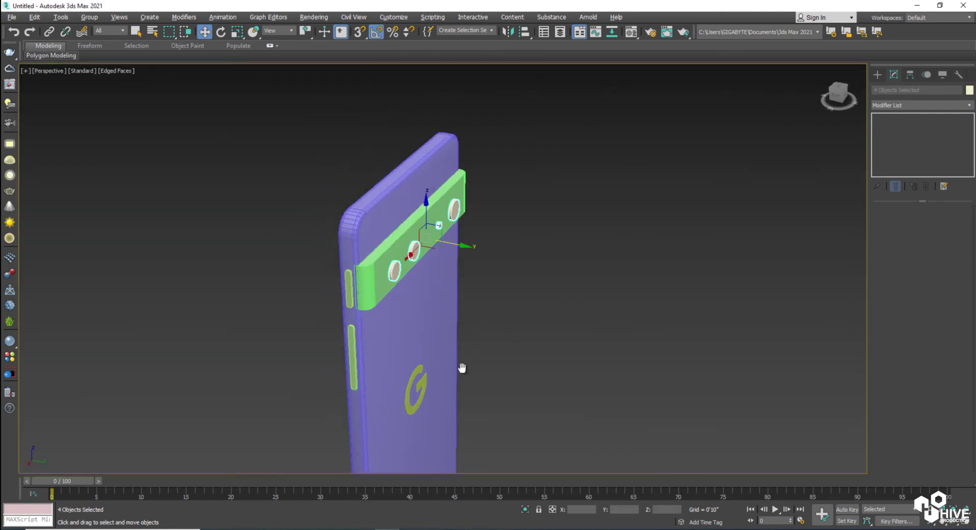
mouse_move(448, 255)
middle_mouse_down("alt")
mouse_move(405, 242)
mouse_move(445, 258)
middle_mouse_up("alt")
left_click_drag(485, 187, 661, 219, "shift")
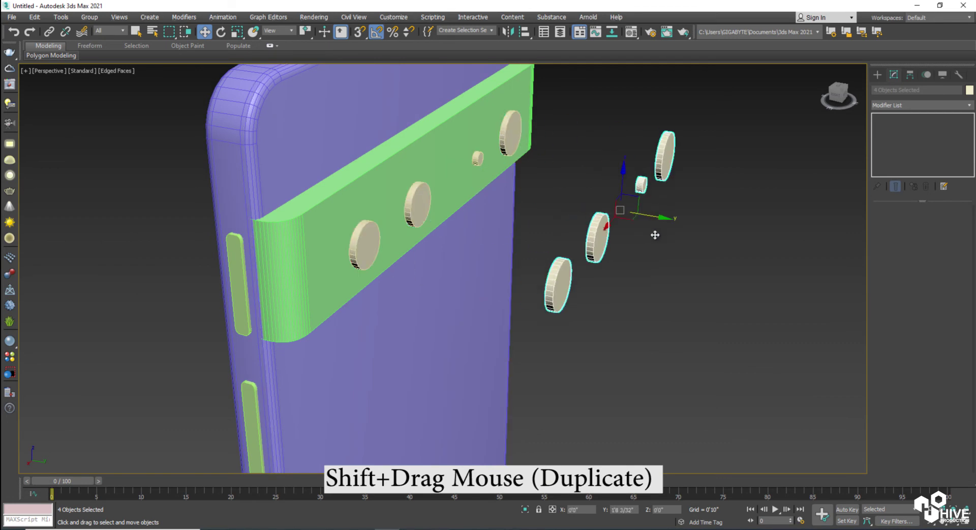
left_click(490, 312)
Step: Push the four original lens cylinders partly into the camera bar along Y and deselect them
left_click(418, 204)
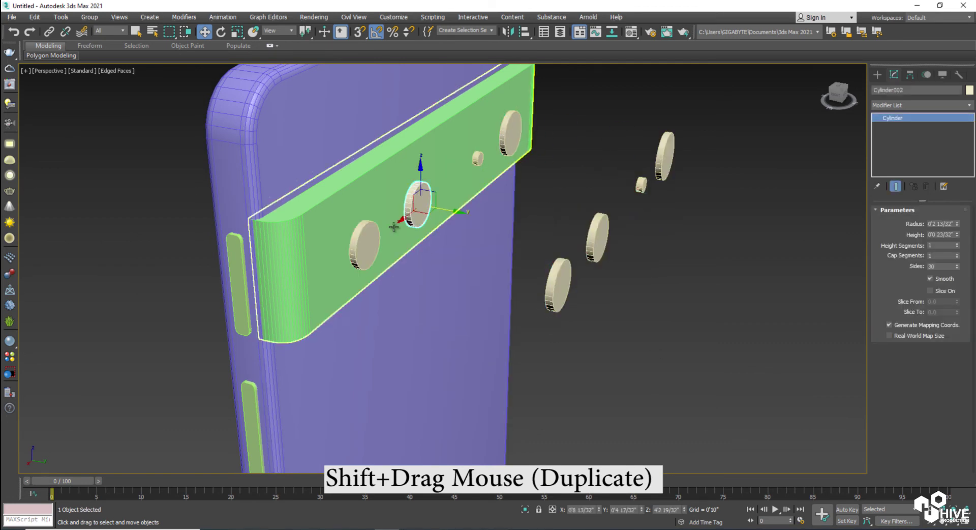
left_click(357, 239, "ctrl")
left_click(478, 159, "ctrl")
left_click(514, 142, "ctrl")
key("alt+w")
scroll(669, 337, "up", 3)
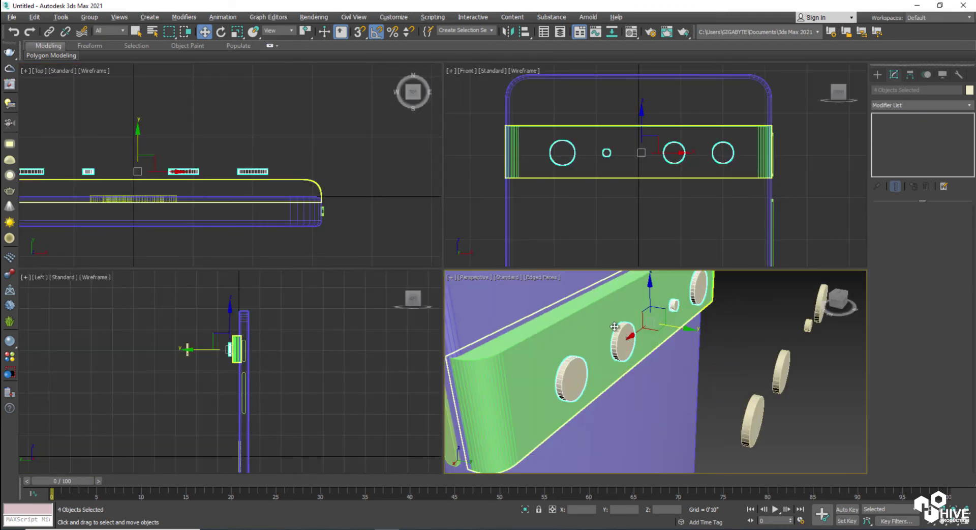
left_click_drag(677, 330, 665, 329)
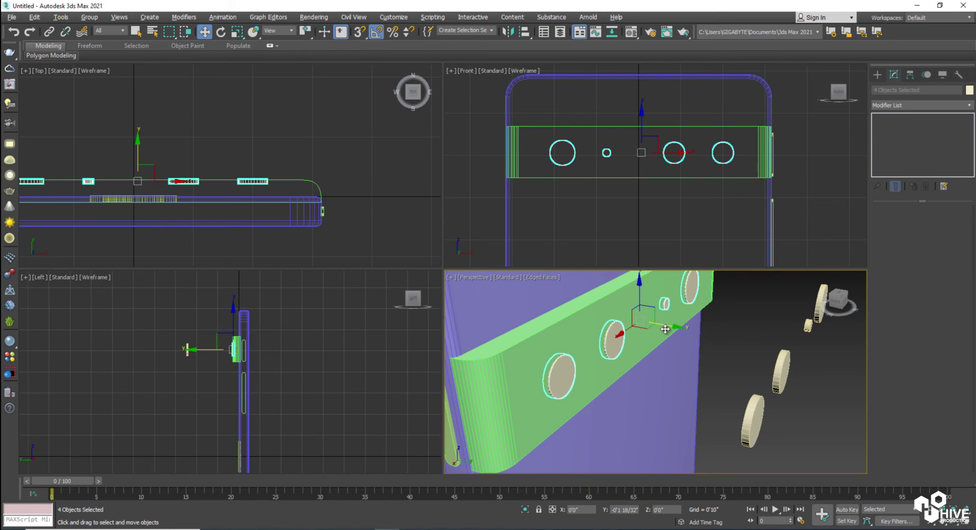
left_click(715, 349)
Step: Select the camera bar and subtract the four embedded lens cylinders from it with the ProBoolean compound object
key("alt+w")
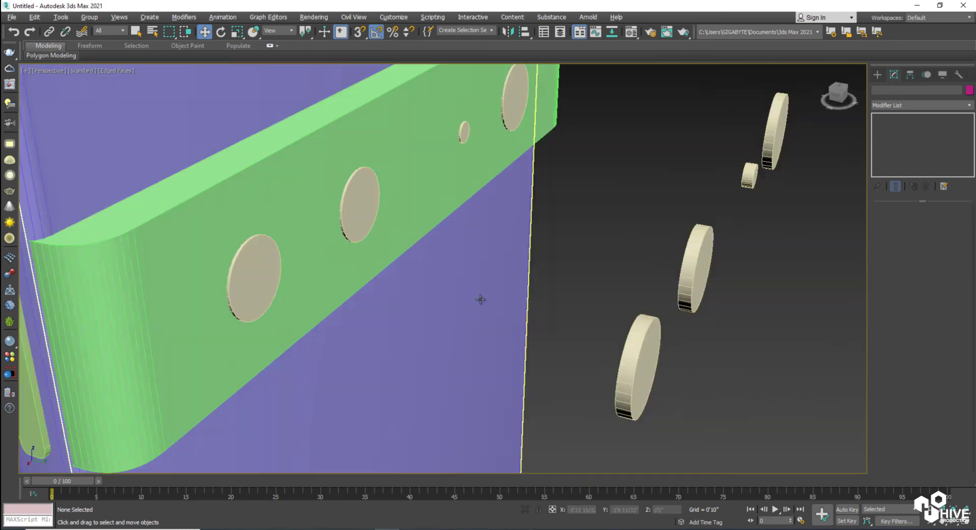
middle_click_drag(457, 290, 566, 319)
left_click(491, 263)
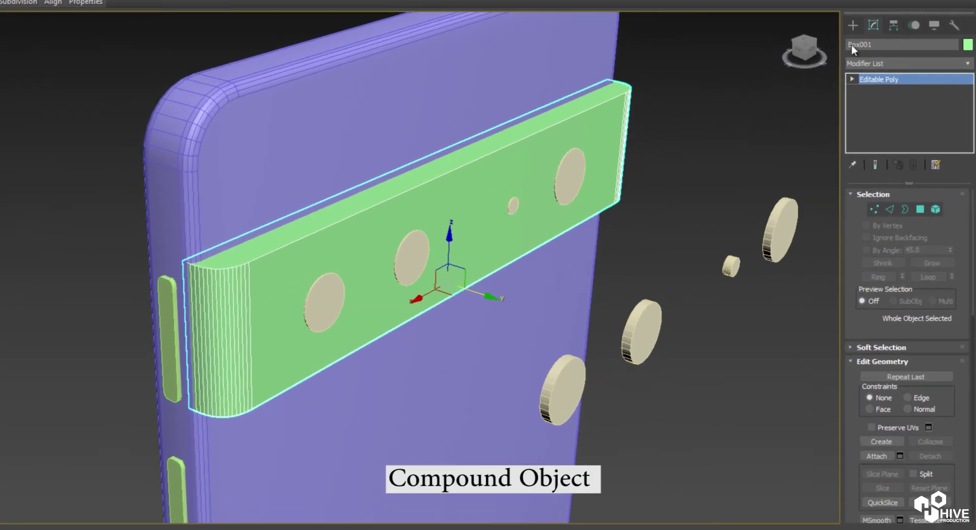
left_click(853, 25)
left_click(861, 61)
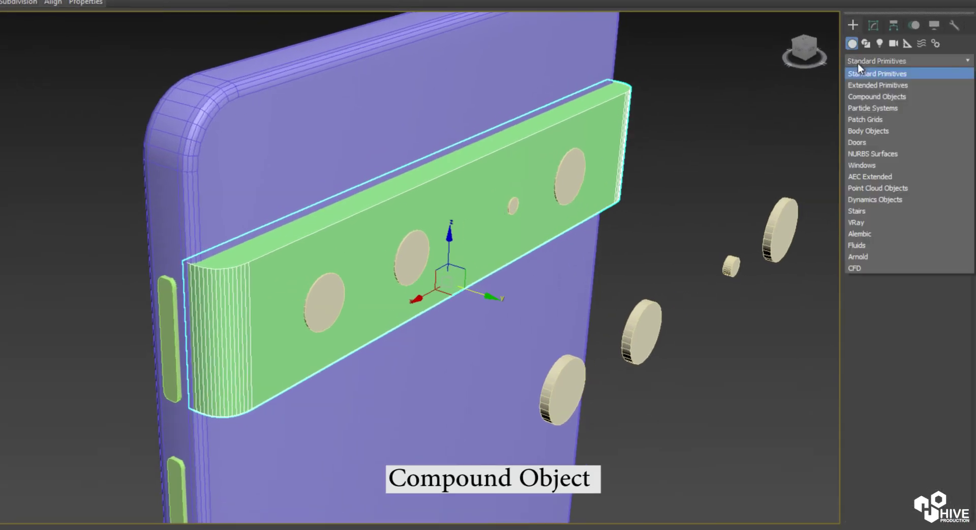
left_click(858, 97)
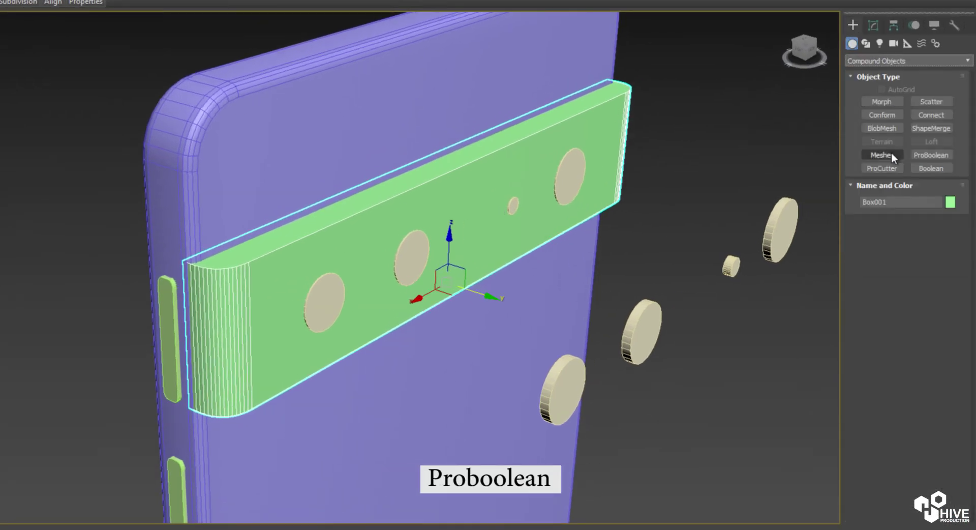
left_click(931, 155)
left_click(905, 237)
left_click(581, 184)
left_click(514, 205)
left_click(395, 264)
left_click(323, 296)
Step: Select the four duplicated lens cylinders and move them along Y into the camera bar's holes, then deselect them
key("w")
left_click_drag(705, 227, 779, 271)
left_click(643, 331, "ctrl")
left_click(580, 366, "ctrl")
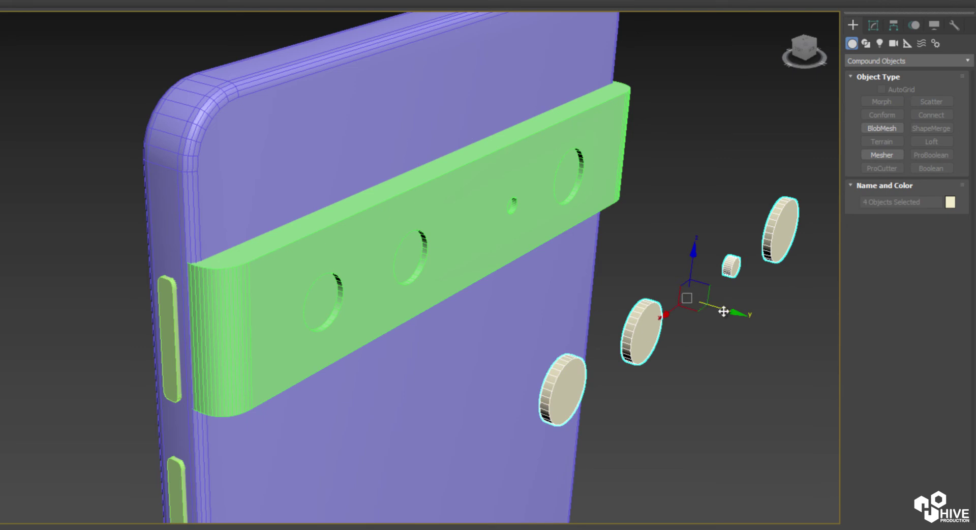
left_click_drag(724, 311, 494, 226)
left_click(660, 283)
Step: Inspect the finished phone model all around, from the camera bar and back cover to the front
middle_click_drag(579, 332, 573, 313, "alt")
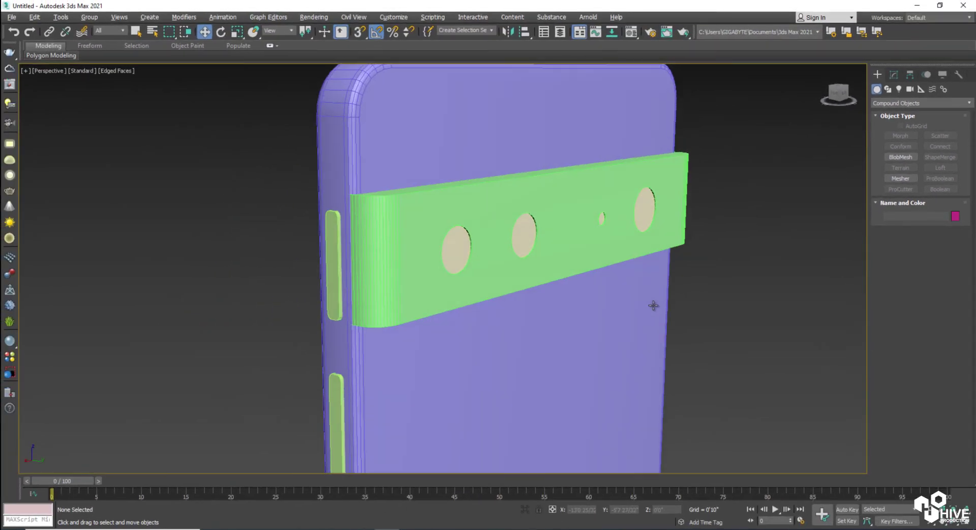
middle_click_drag(653, 305, 590, 305, "alt")
scroll(589, 305, "down", 5)
middle_click_drag(510, 327, 593, 357, "alt")
middle_click_drag(511, 384, 431, 288)
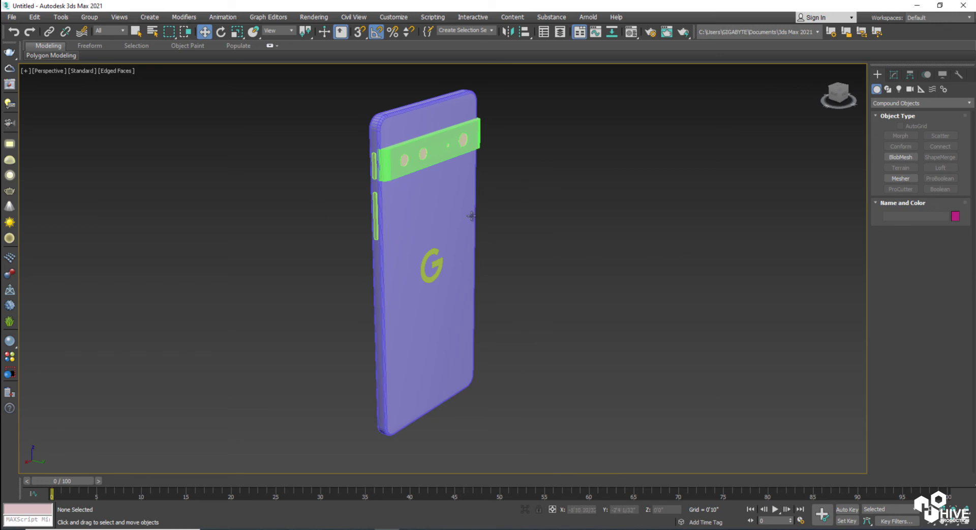
middle_click_drag(466, 227, 512, 248)
middle_click_drag(607, 306, 589, 305, "alt")
key("z")
left_click_drag(455, 282, 613, 282, "alt")
middle_click_drag(613, 283, 536, 272, "alt")
middle_click_drag(501, 222, 509, 245)
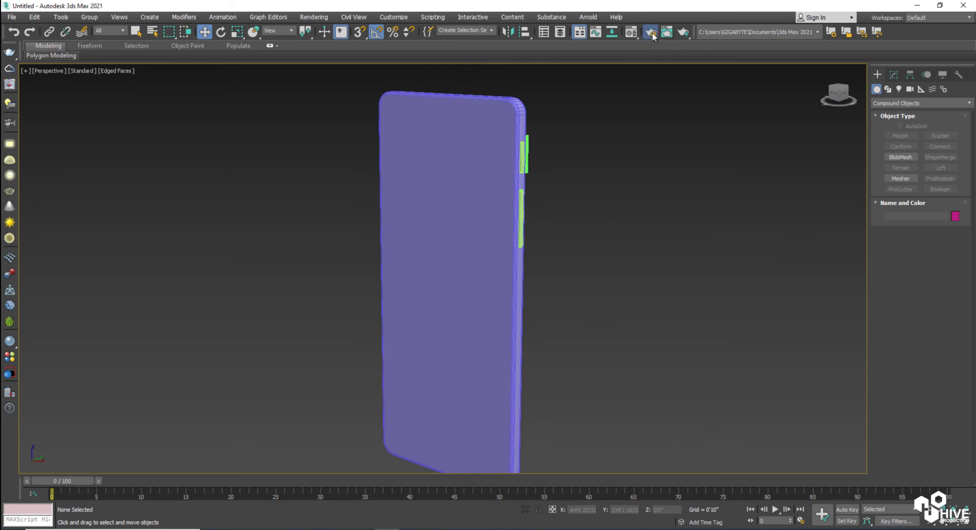
Step: Set the scene's renderer to V-Ray 5, hotfix 2 in the render setup
left_click(650, 31)
left_click(417, 77)
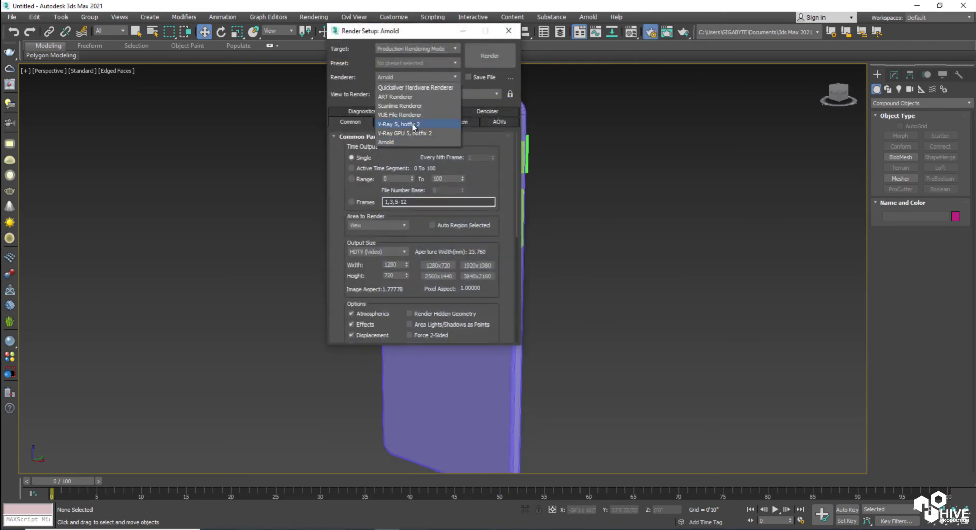
left_click(404, 128)
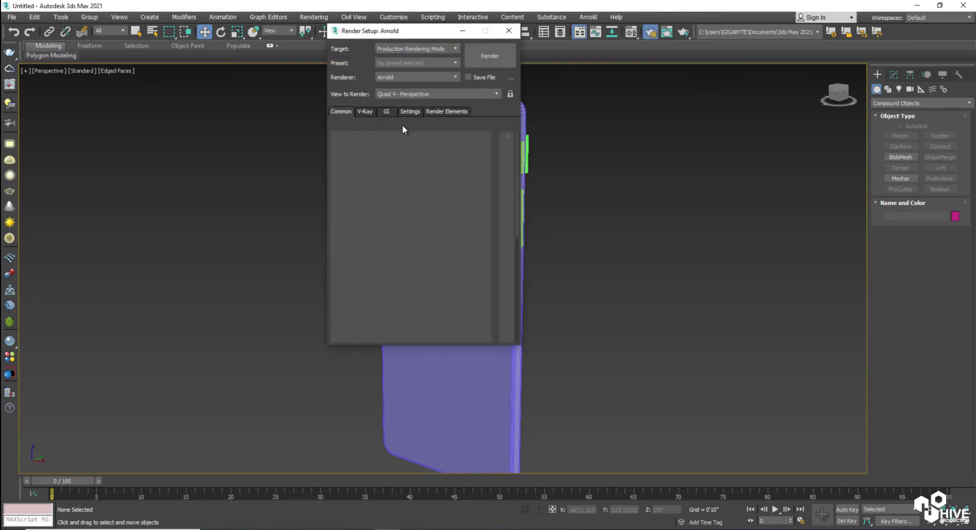
Step: Show the Expert global illumination settings and set the primary GI engine to Irradiance map
left_click(397, 113)
left_click(467, 139)
left_click(492, 170)
key("F10")
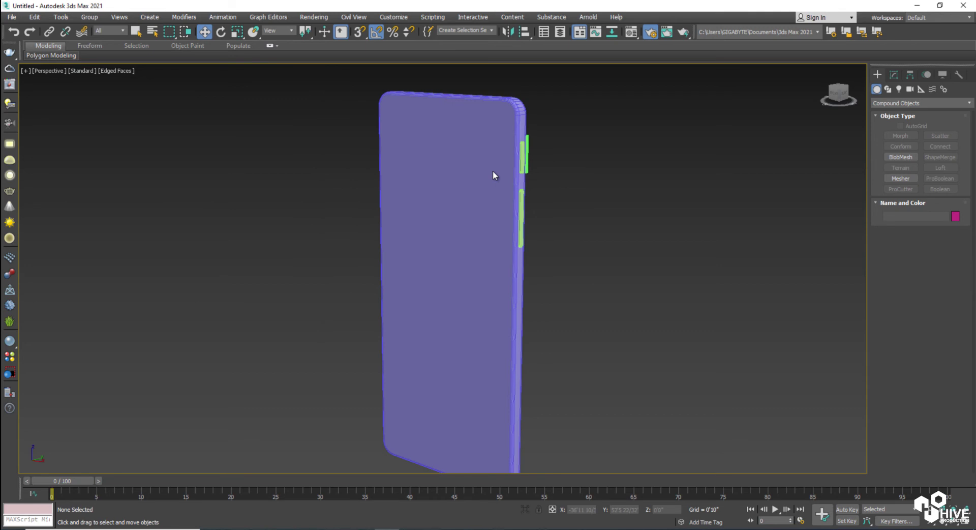
key("F10")
left_click(399, 150)
left_click(396, 152)
left_click(396, 151)
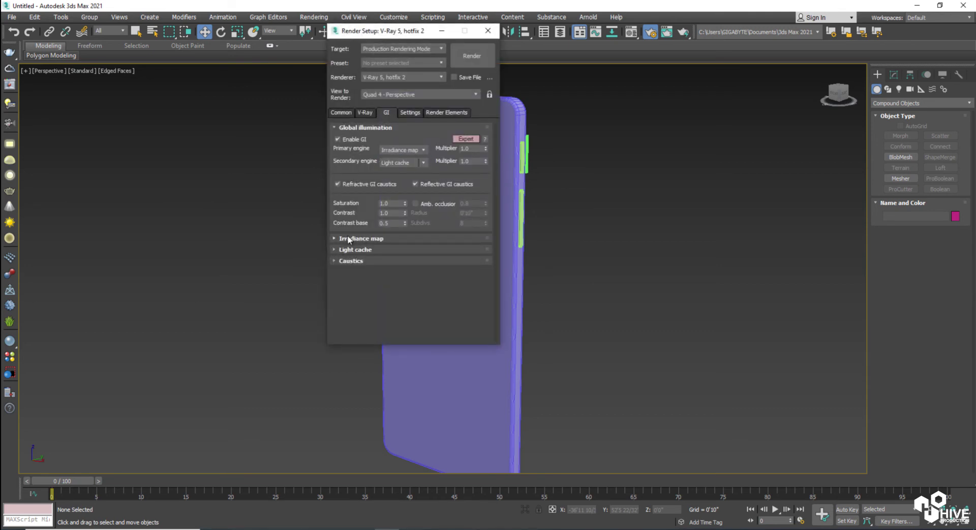
Step: Set the V-Ray image sampler type to Bucket and close the render setup
left_click(364, 113)
left_click(374, 208)
left_click(376, 214)
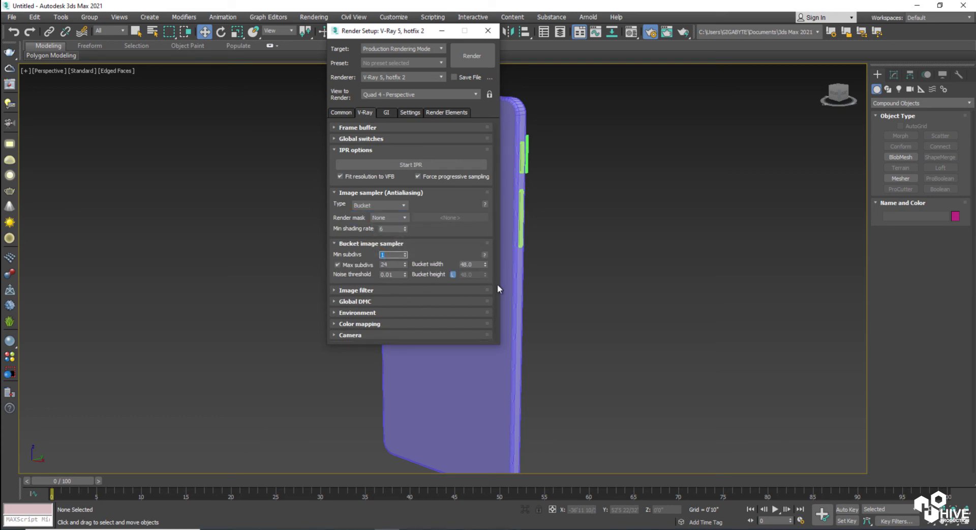
left_click(488, 30)
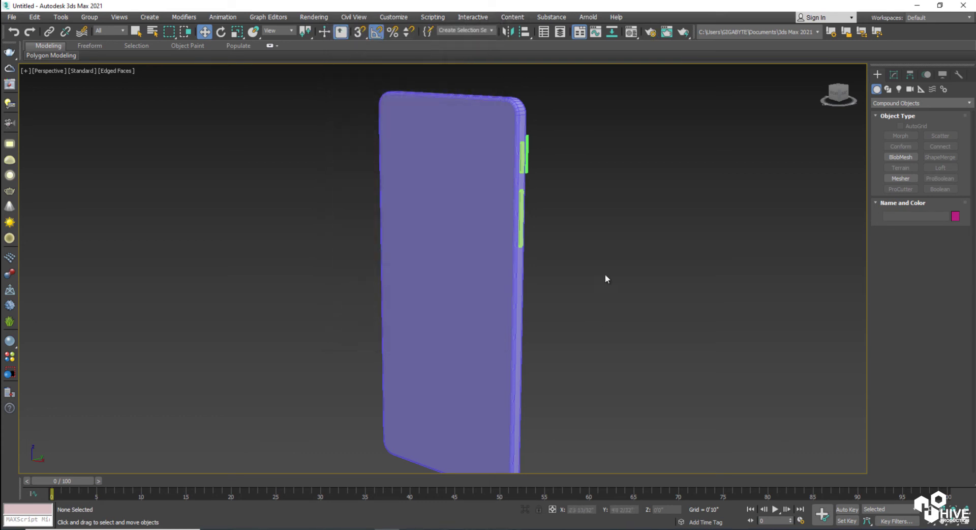
Step: Turn the first material slot into a VRayMtl named "screen" and assign it to the phone's screen
left_click(634, 34)
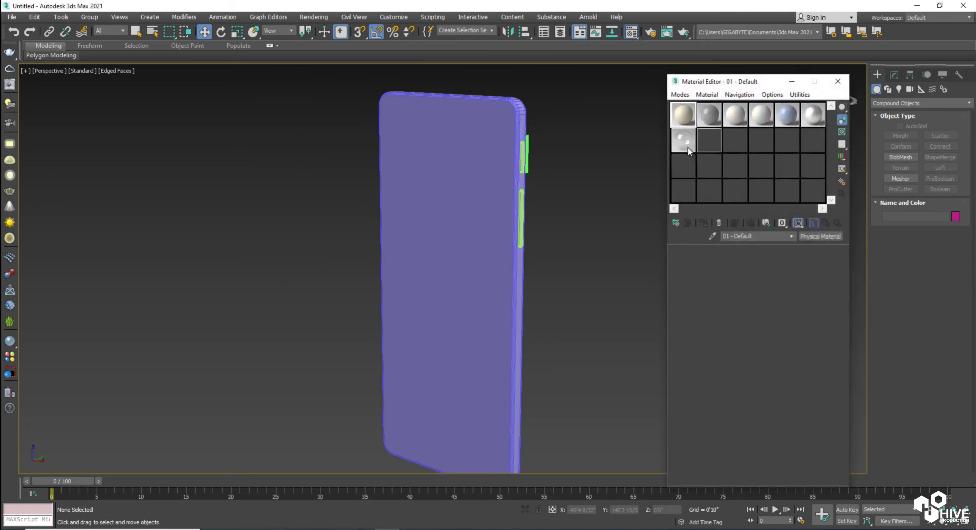
left_click(675, 223)
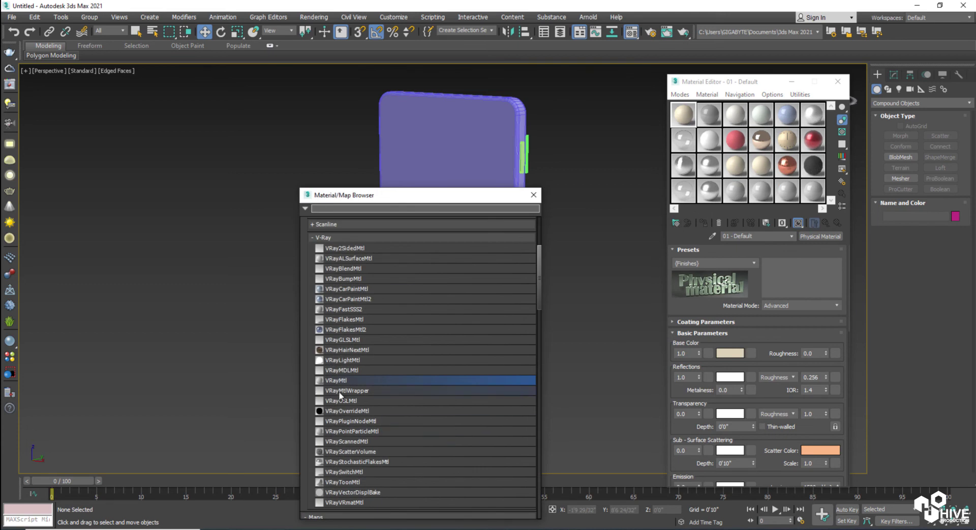
double_click(336, 381)
left_click(533, 195)
type("screen")
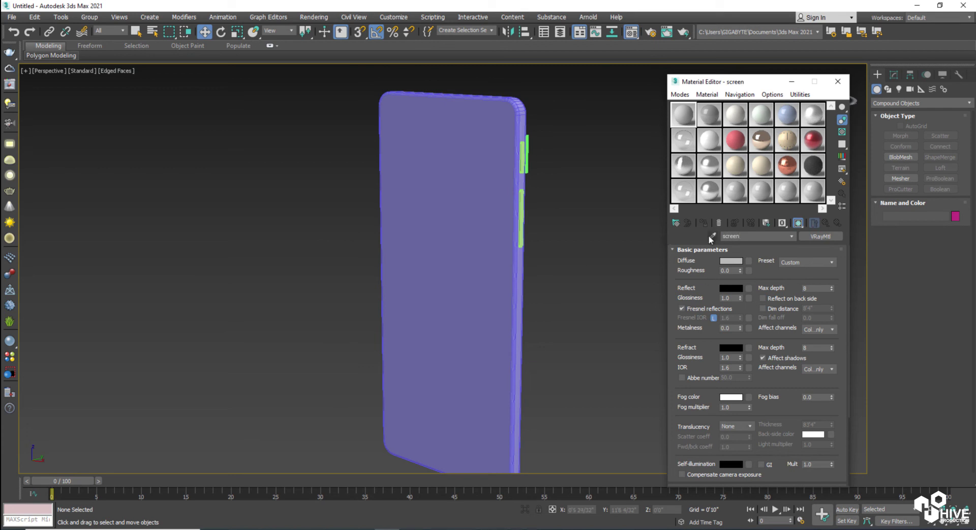
left_click(508, 229)
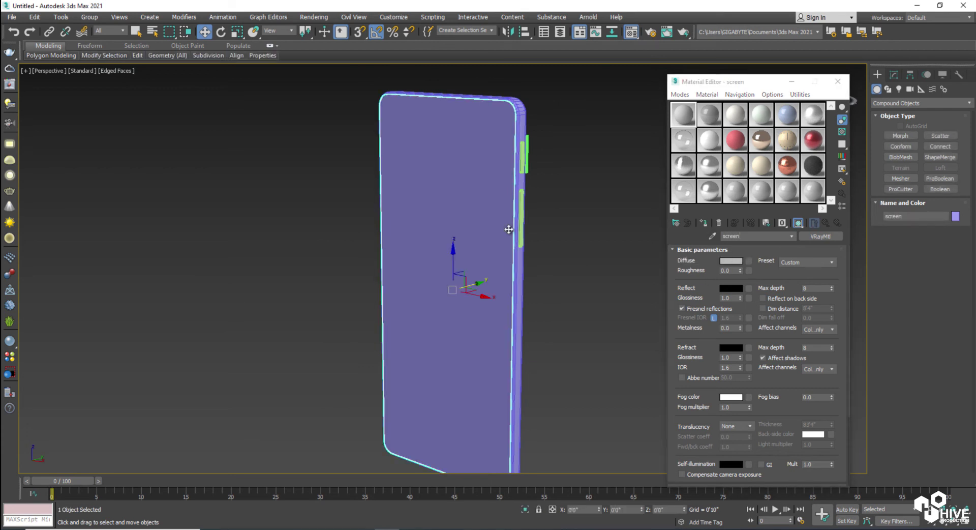
left_click(704, 223)
Step: Load wallpaper.jpg as a bitmap in the screen material's diffuse map and show the map in the viewport
left_click(744, 261)
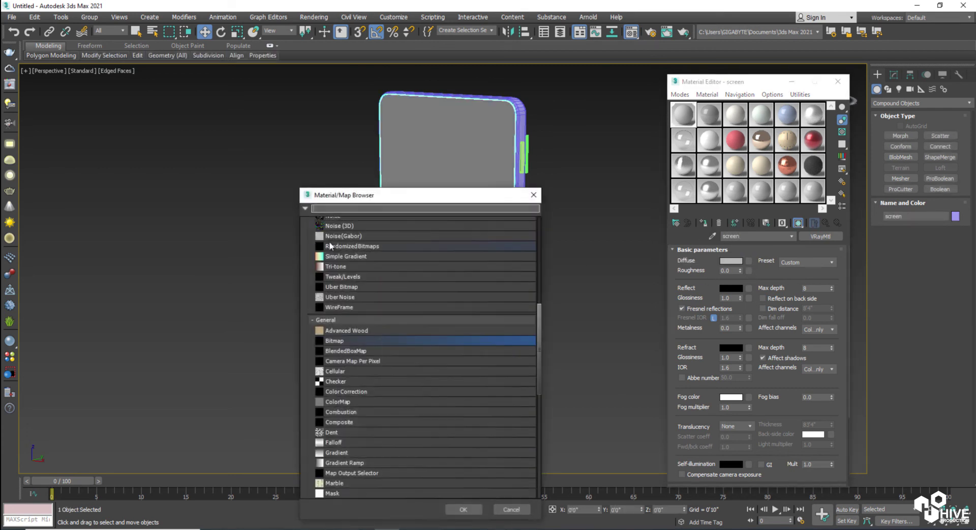
double_click(329, 341)
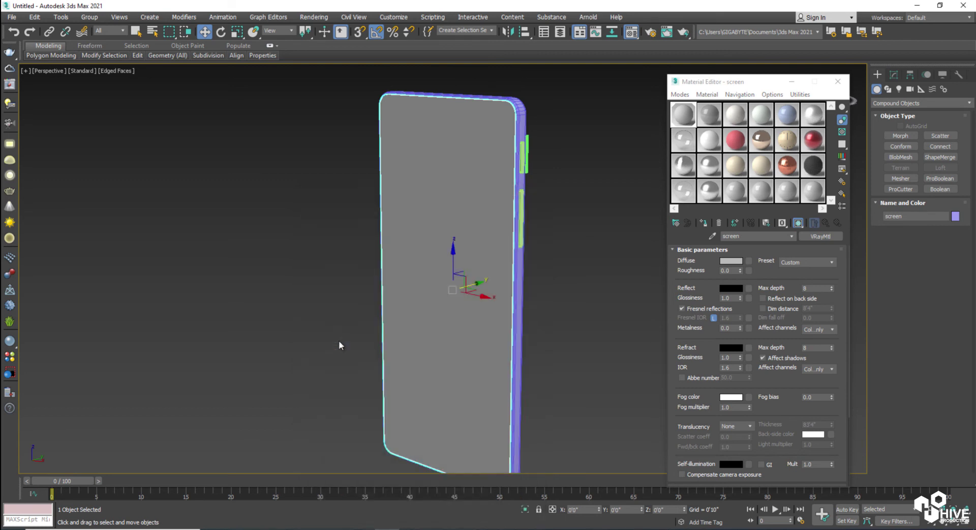
left_click(198, 99)
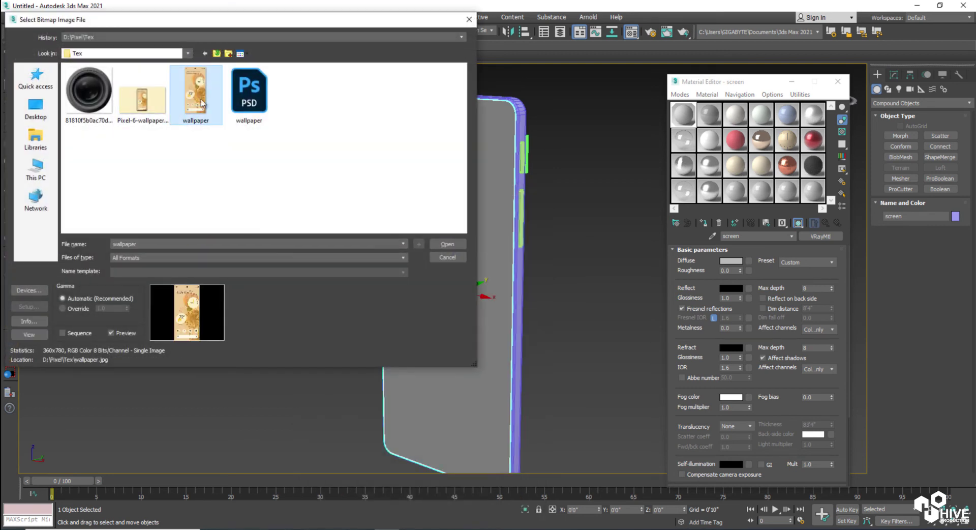
double_click(198, 99)
left_click(798, 222)
left_click(615, 282)
Step: Add a UVW Map modifier to the phone's screen for the wallpaper texture and deselect it
middle_click_drag(473, 361, 450, 327, "alt")
left_click(451, 327)
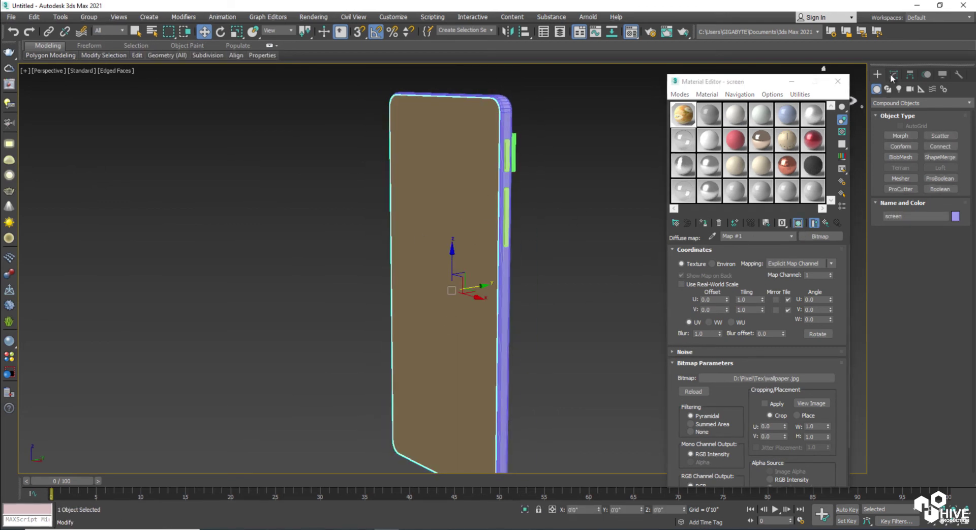
left_click(893, 74)
left_click(907, 105)
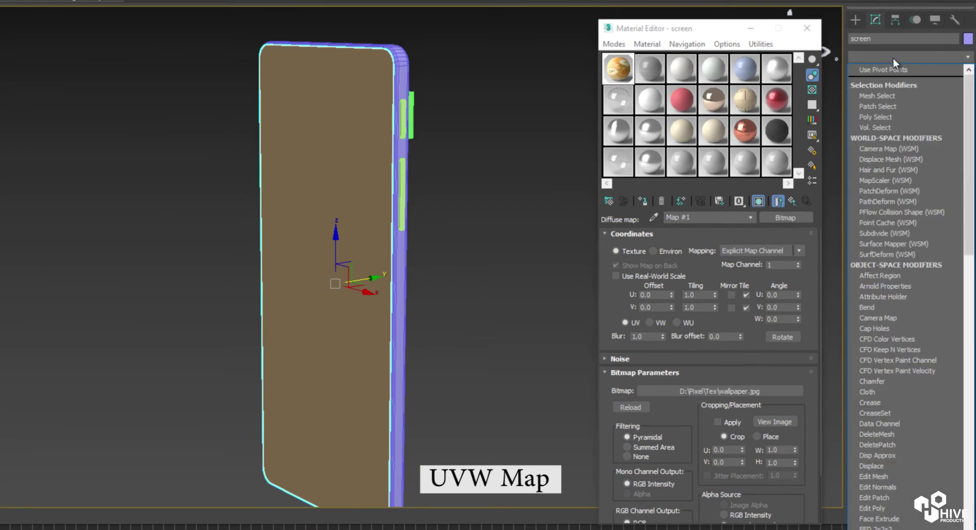
key("u")
left_click(877, 429)
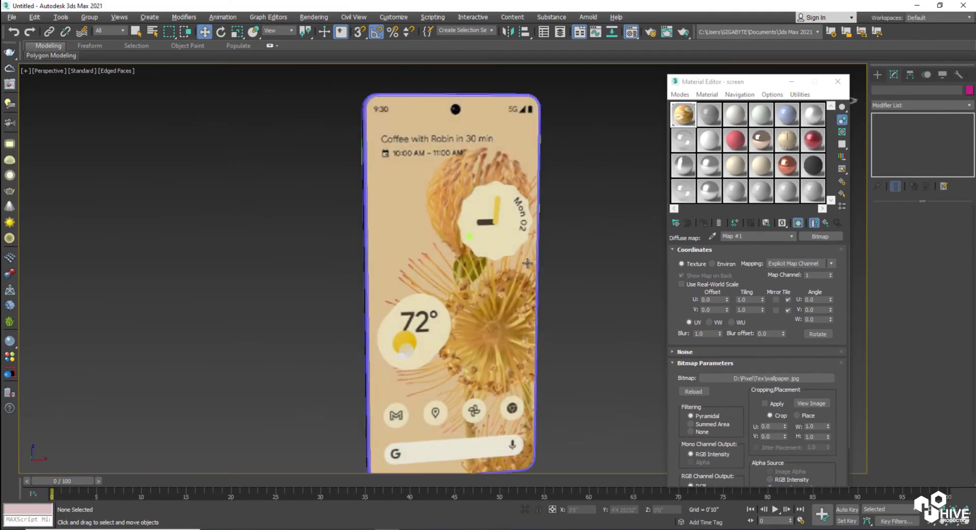
Step: Select the phone body and make the second material slot a VRayMtl named "chrome"
middle_click_drag(517, 262, 418, 176, "alt")
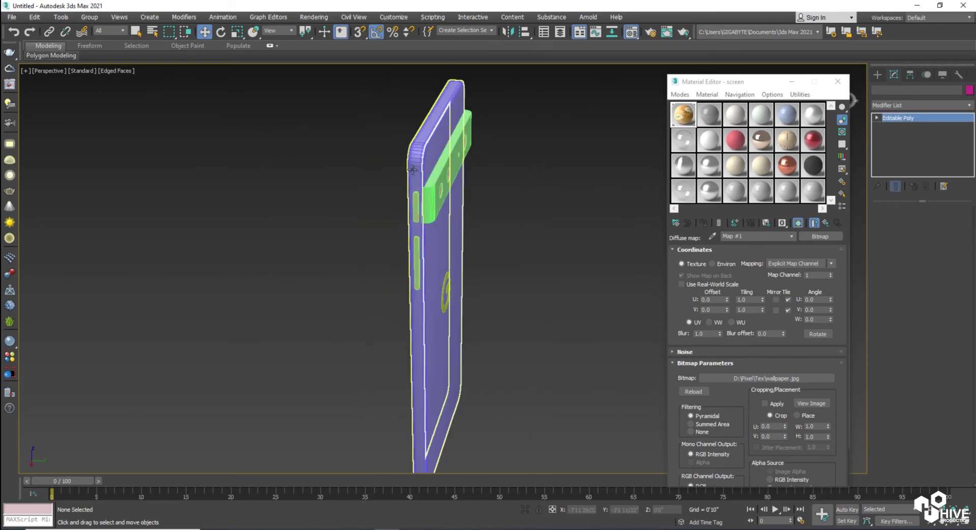
left_click(419, 177)
middle_click_drag(412, 214, 431, 224, "alt")
left_click(711, 113)
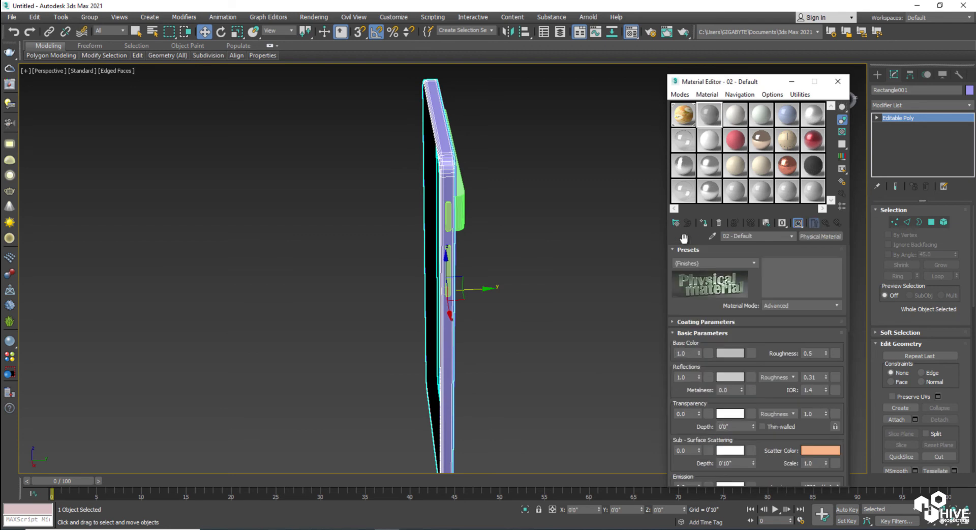
left_click(676, 225)
double_click(334, 380)
left_click(533, 195)
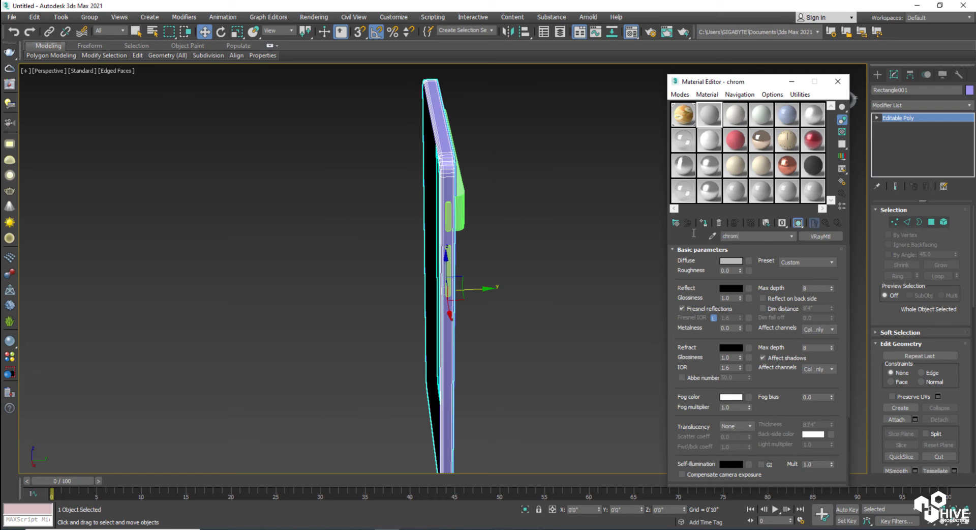
Step: Give the chrome material a dark grey diffuse and a light grey reflection colour, and turn off Fresnel reflections
left_click(732, 260)
left_click_drag(287, 86, 298, 105)
left_click(376, 156)
left_click(730, 287)
left_click(376, 157)
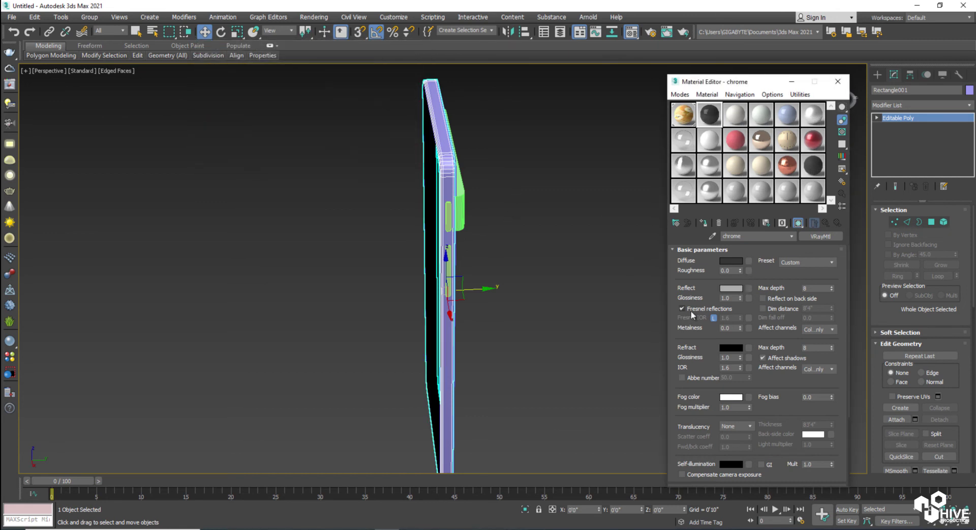
left_click(623, 289)
Step: Assign the chrome material to the phone body and the side buttons, deselect them and hide the edged faces
left_click(451, 178)
left_click(704, 223)
left_click(443, 223, "ctrl")
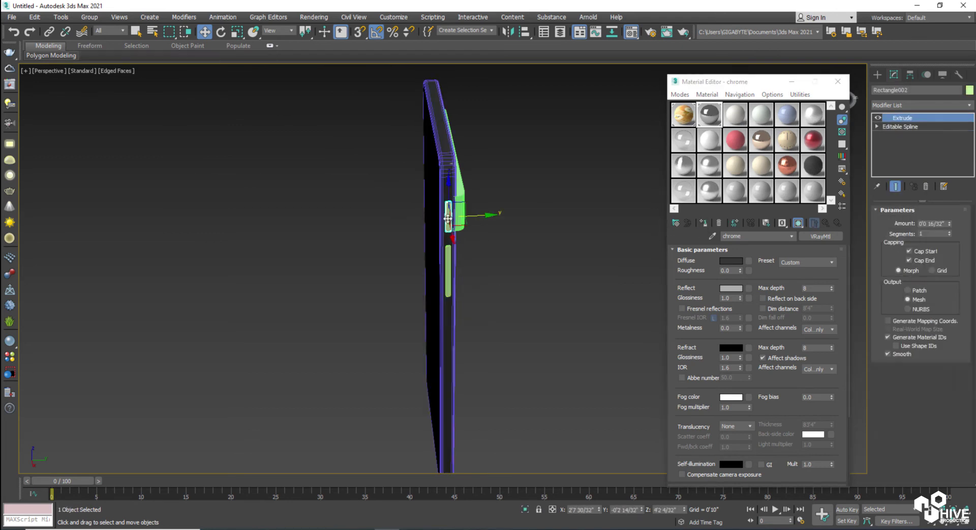
left_click(703, 224)
left_click(464, 269)
middle_click_drag(464, 270, 499, 248, "alt")
key("F4")
mouse_move(557, 235)
middle_mouse_down("alt")
mouse_move(590, 226)
mouse_move(536, 267)
mouse_move(507, 236)
middle_mouse_up("alt")
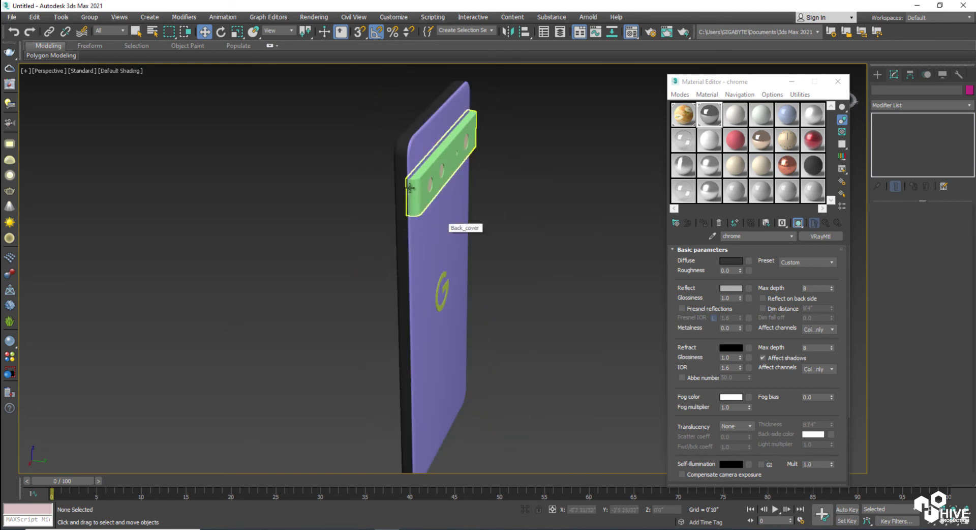
Step: Make the third material slot a VRayMtl named "camera" and assign it to the camera bar
left_click(443, 170)
left_click(735, 114)
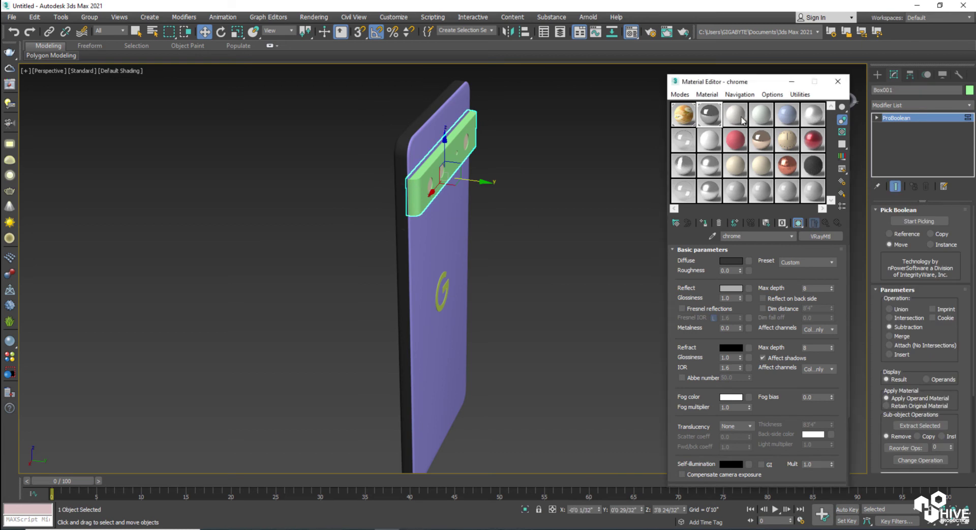
left_click(677, 224)
double_click(338, 380)
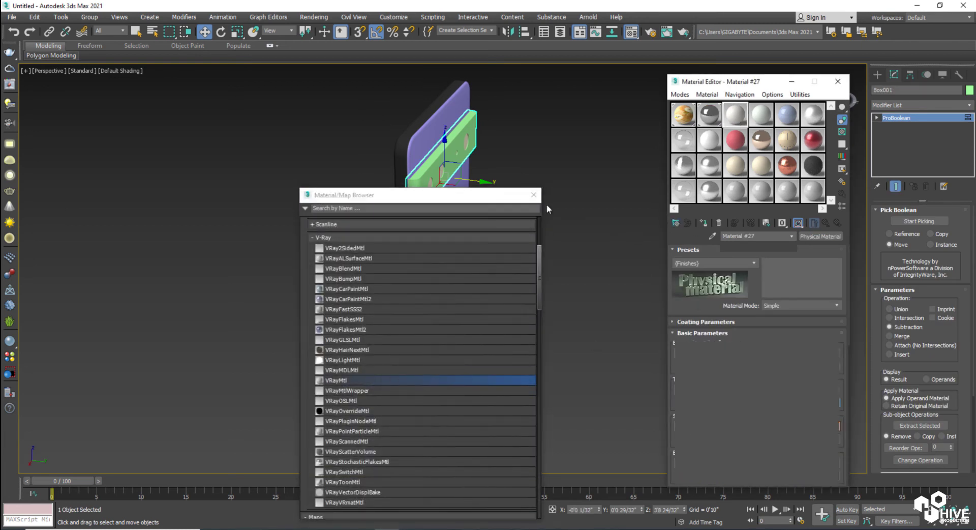
left_click(534, 196)
type("ca")
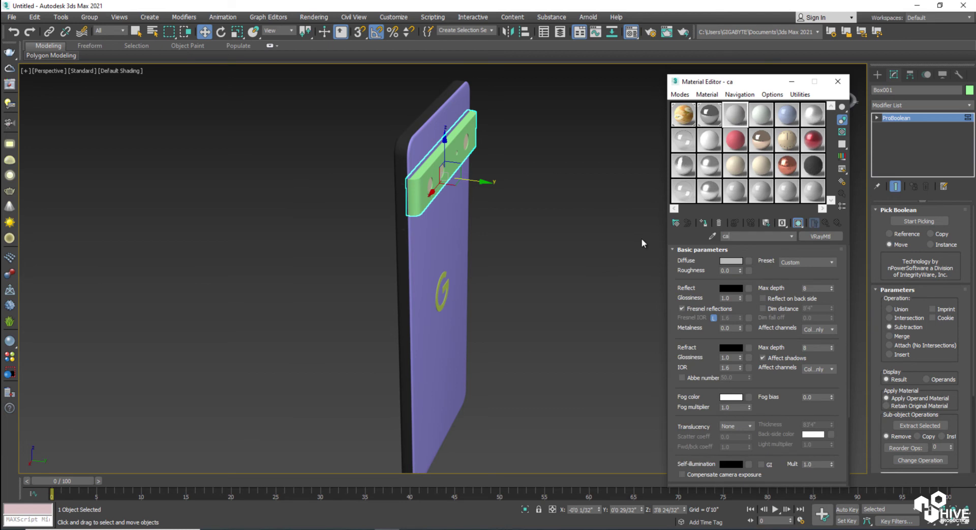
type("mera")
left_click(702, 224)
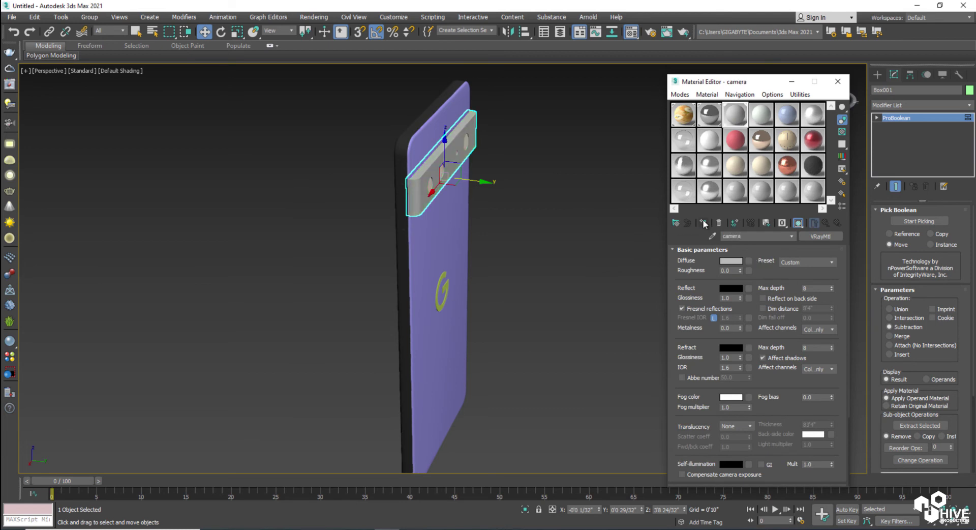
Step: Set the camera material's diffuse colour to dark grey
left_click(727, 262)
left_click(297, 69)
left_click(376, 157)
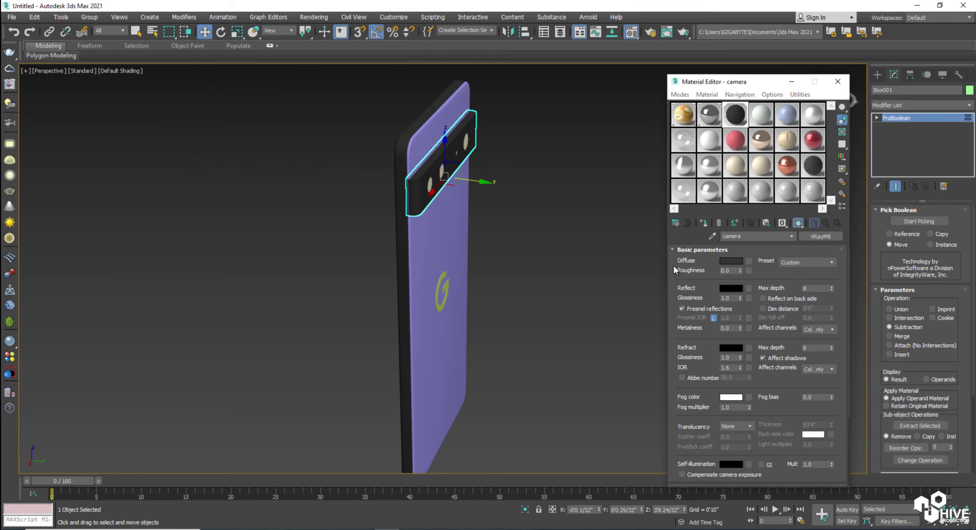
Step: Set the camera material's reflection colour to a neutral grey of value 64 and deselect the camera bar
left_click(730, 287)
left_click(296, 90)
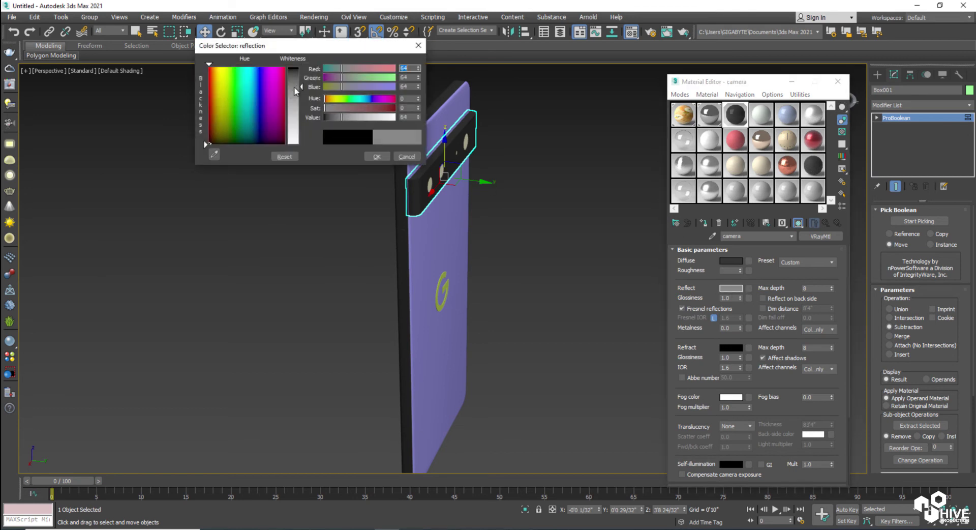
left_click(376, 158)
left_click(503, 257)
middle_click_drag(503, 257, 486, 259, "alt")
Step: Connect the back cover's long side edges with a horizontal edge loop and raise it to the height of the camera bar
left_click(419, 225)
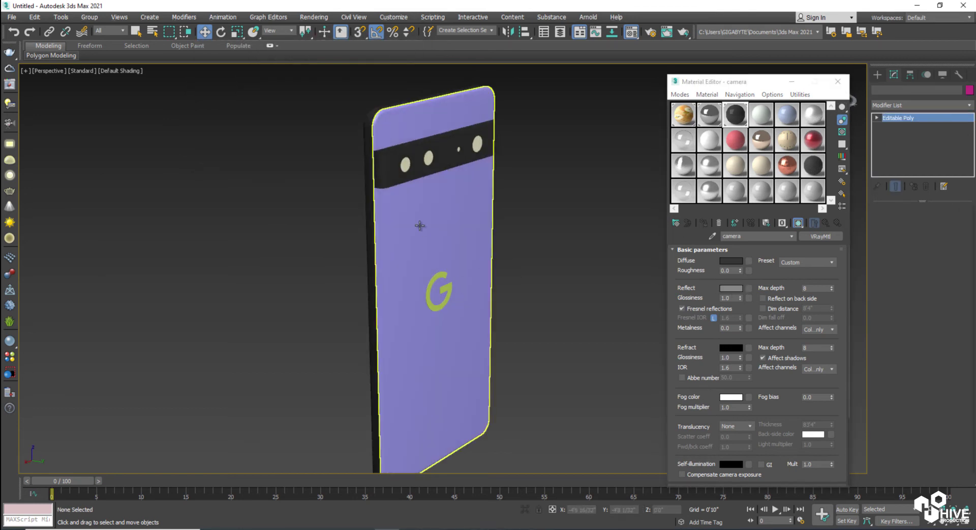
left_click(420, 225)
left_click(759, 119)
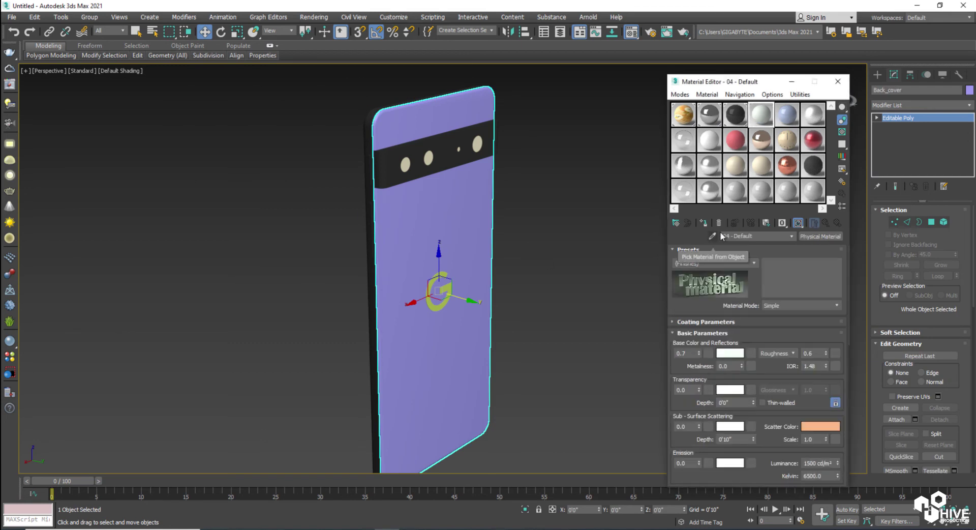
left_click(907, 221)
left_click_drag(554, 178, 334, 199)
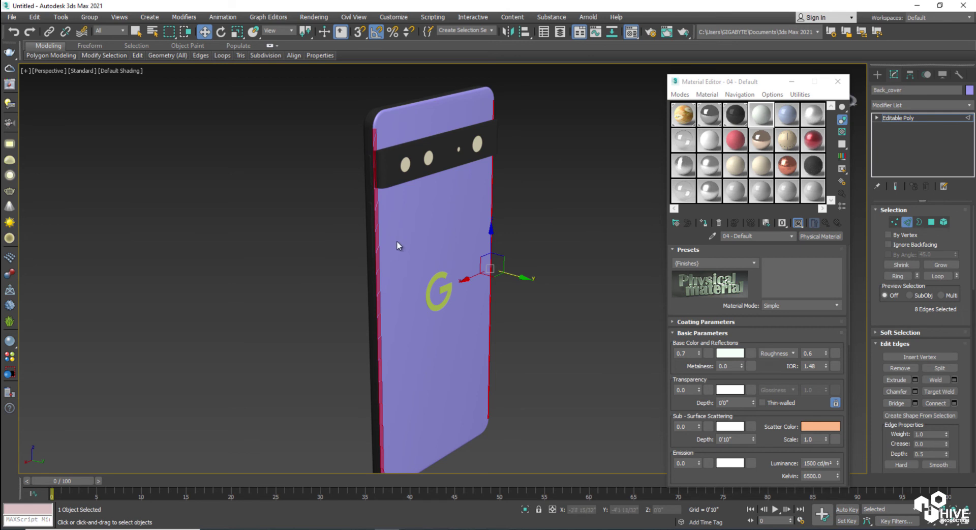
key("alt+w")
left_click(789, 83)
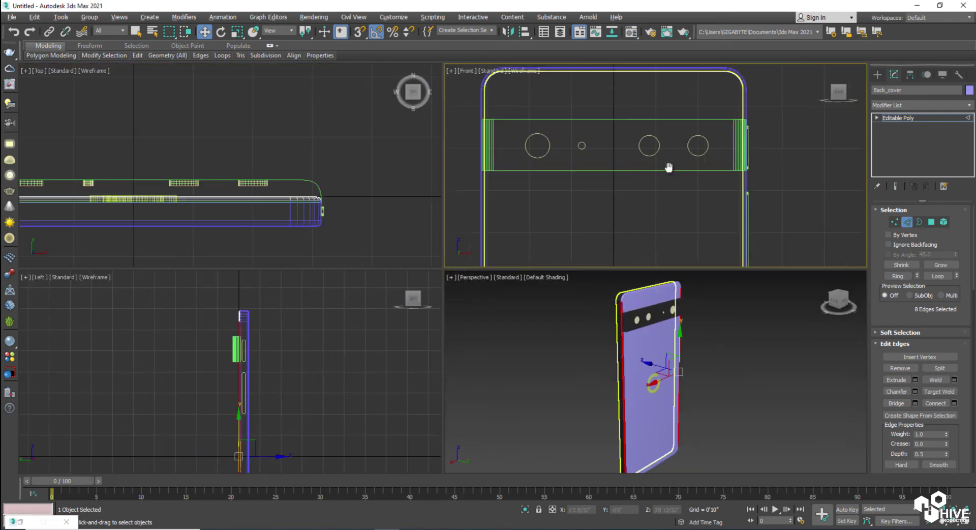
scroll(656, 163, "down", 5)
left_click(949, 403)
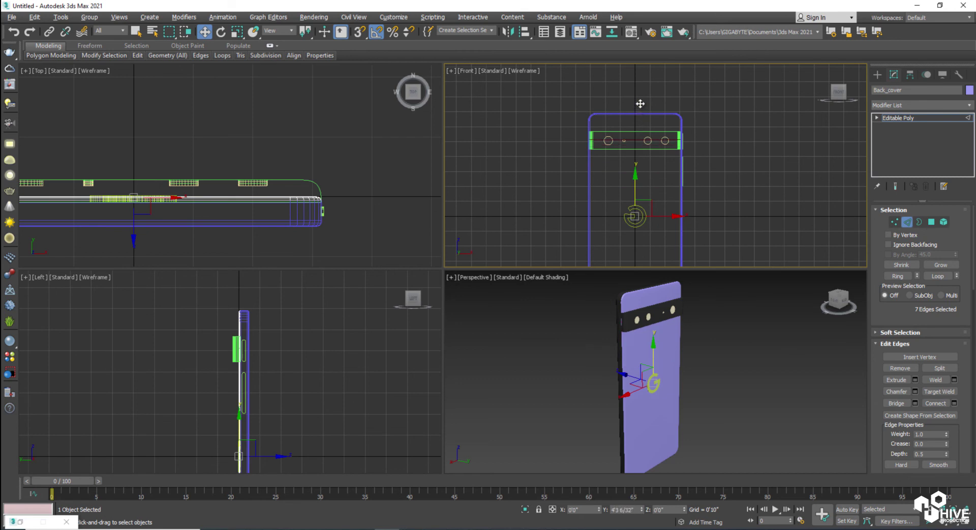
left_click(802, 392)
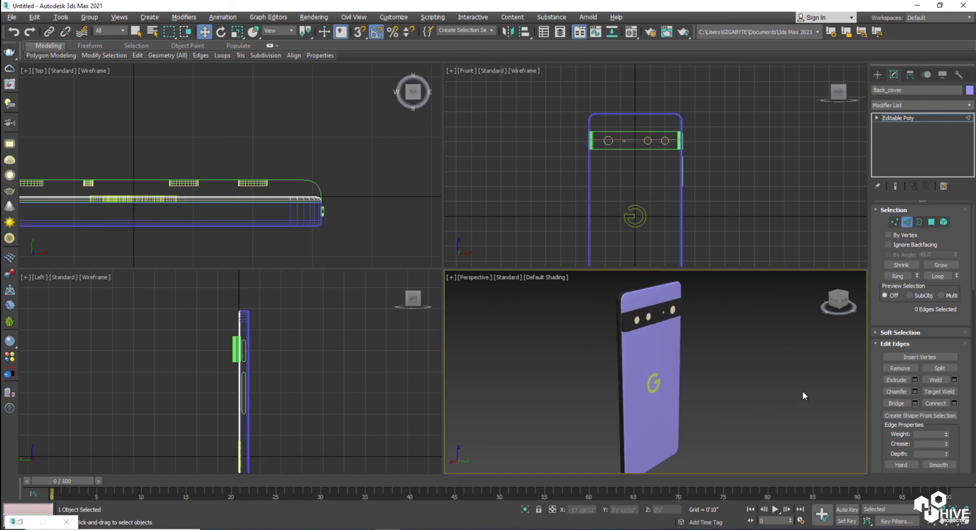
Step: Select the back cover's polygons above the camera bar and reopen the Material Editor in the maximized Perspective view
left_click(930, 223)
left_click_drag(500, 90, 567, 104)
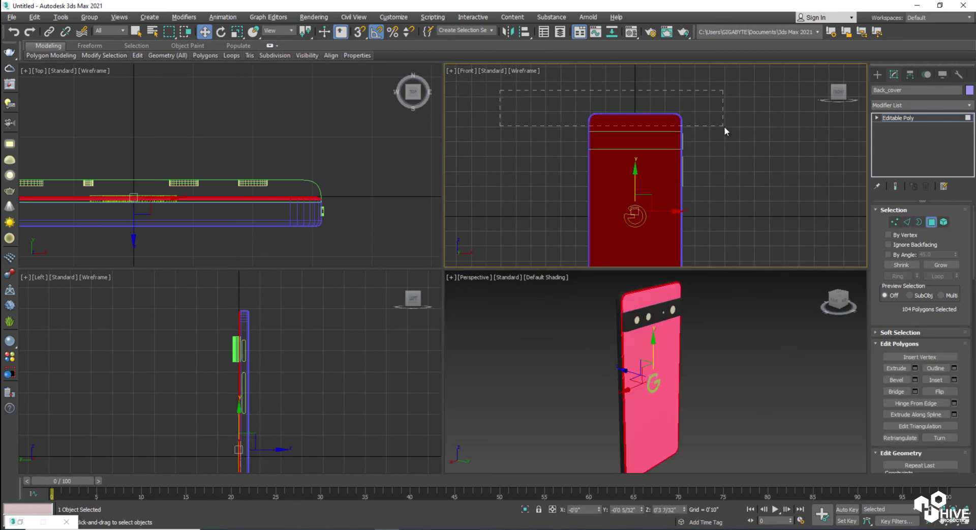
left_click_drag(724, 127, 724, 127)
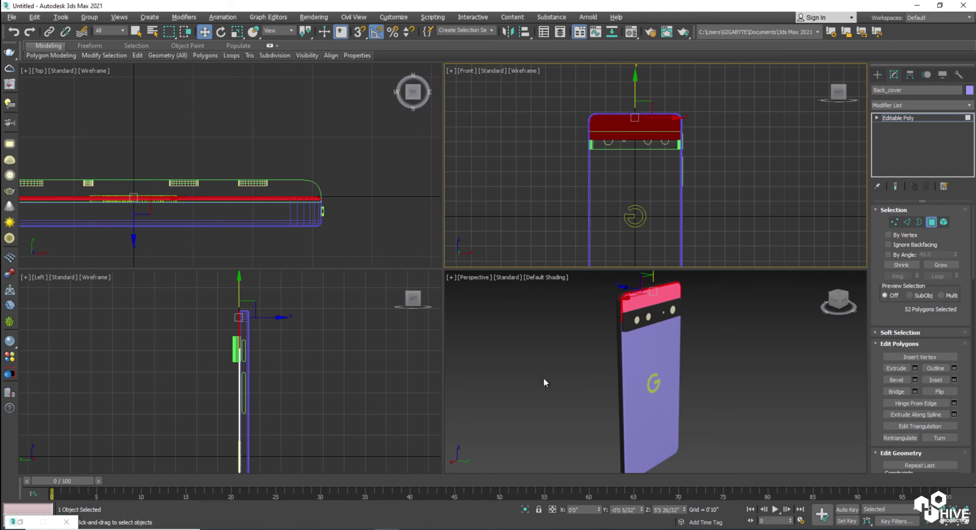
middle_click(569, 377)
key("alt+w")
key("m")
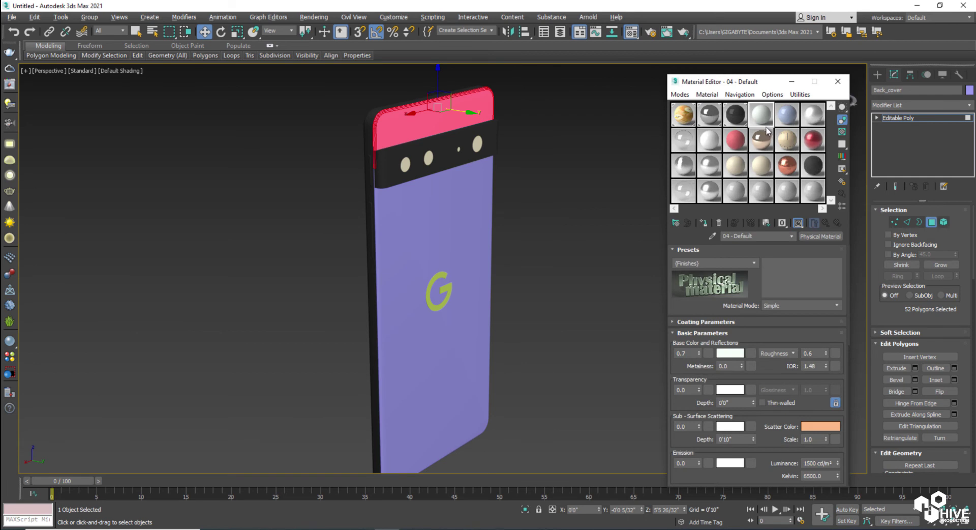
Step: Make the fourth material slot a VRayMtl
left_click(675, 225)
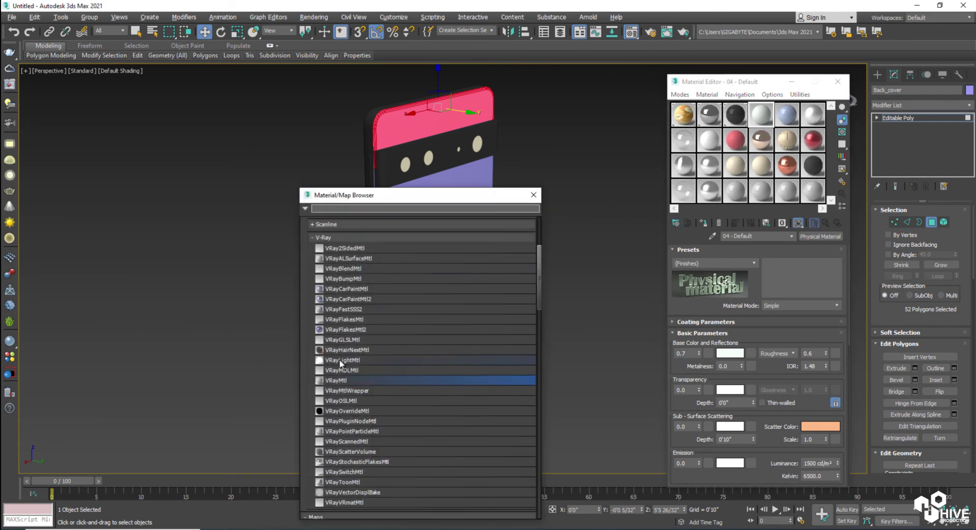
double_click(534, 378)
left_click(534, 195)
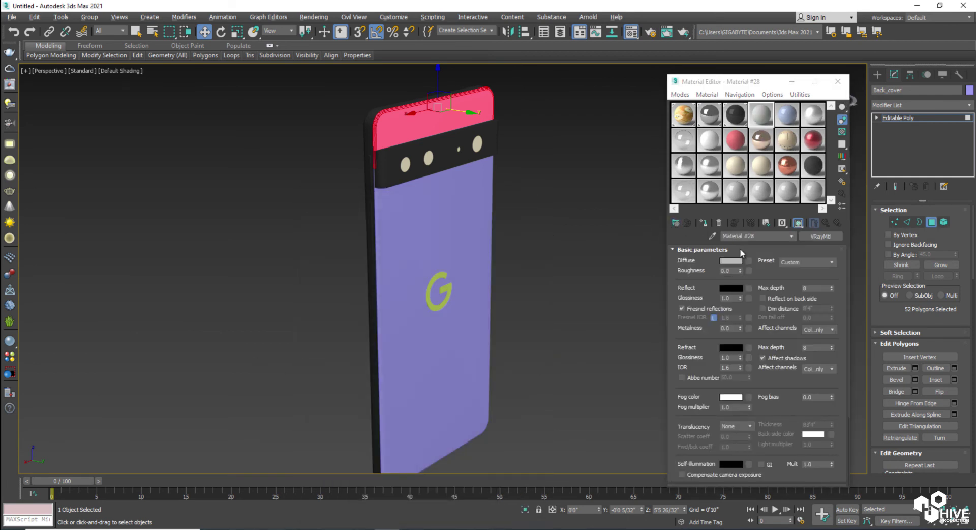
Step: Set the fourth material's diffuse colour to dark red with RGB values 126, 7, 1
left_click(734, 260)
left_click_drag(221, 77, 215, 66)
left_click(332, 78)
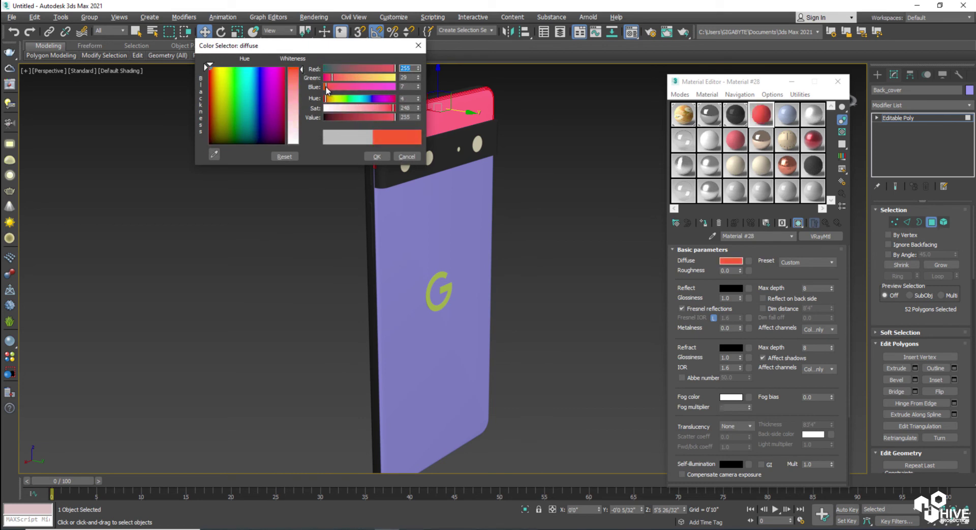
left_click_drag(333, 80, 330, 81)
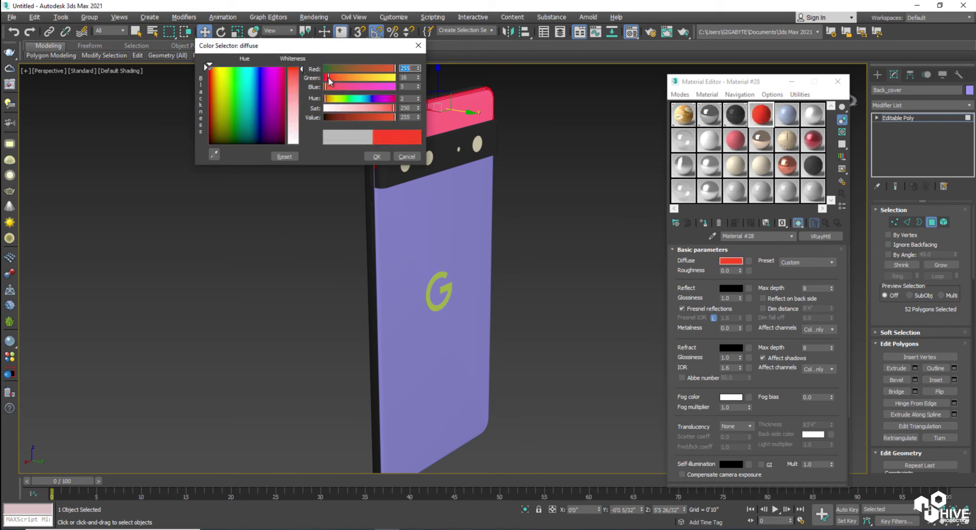
left_click_drag(381, 110, 395, 110)
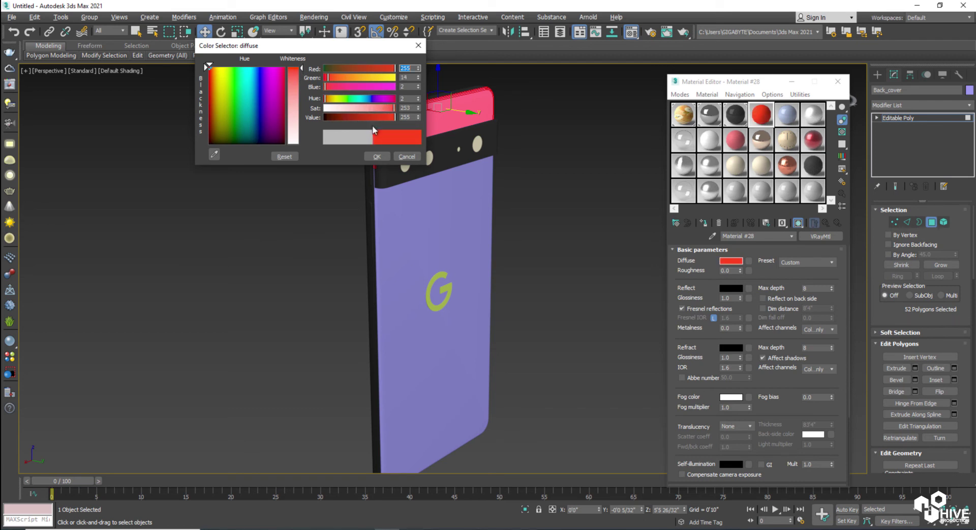
left_click(358, 116)
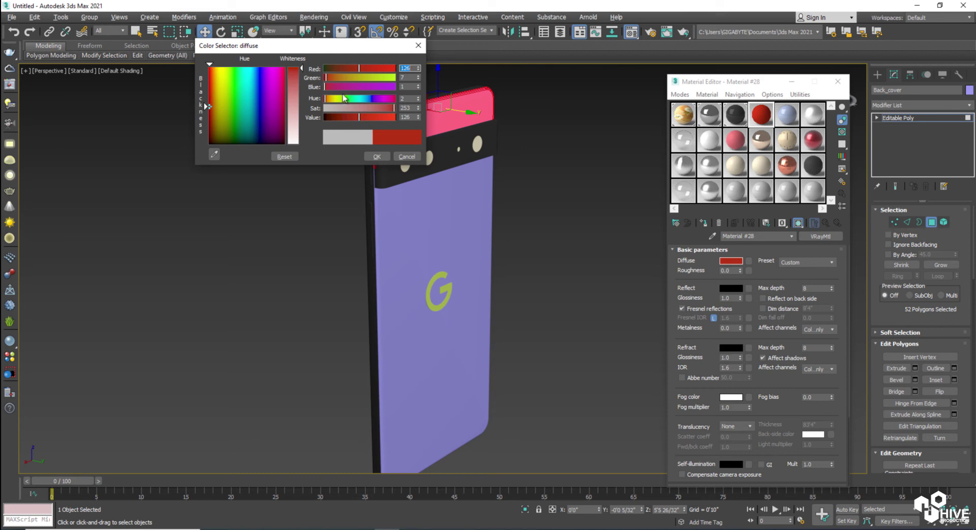
left_click(330, 79)
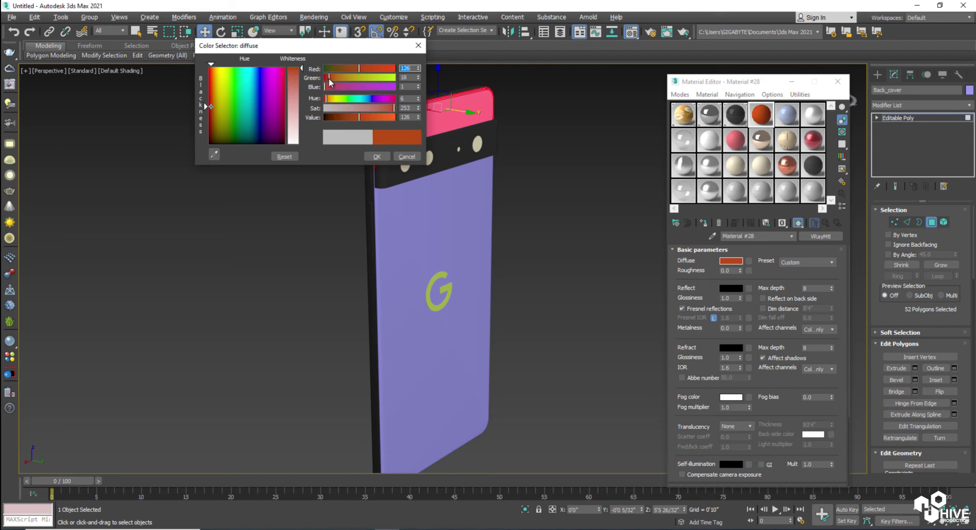
left_click_drag(328, 80, 325, 79)
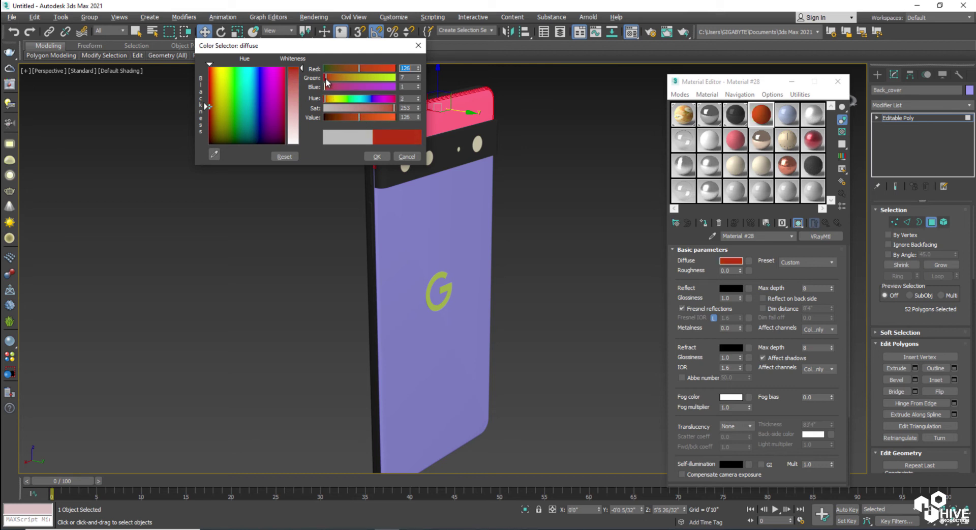
left_click(375, 157)
Step: Assign the red material to the selected upper polygons and give it a grey reflection colour
left_click(703, 224)
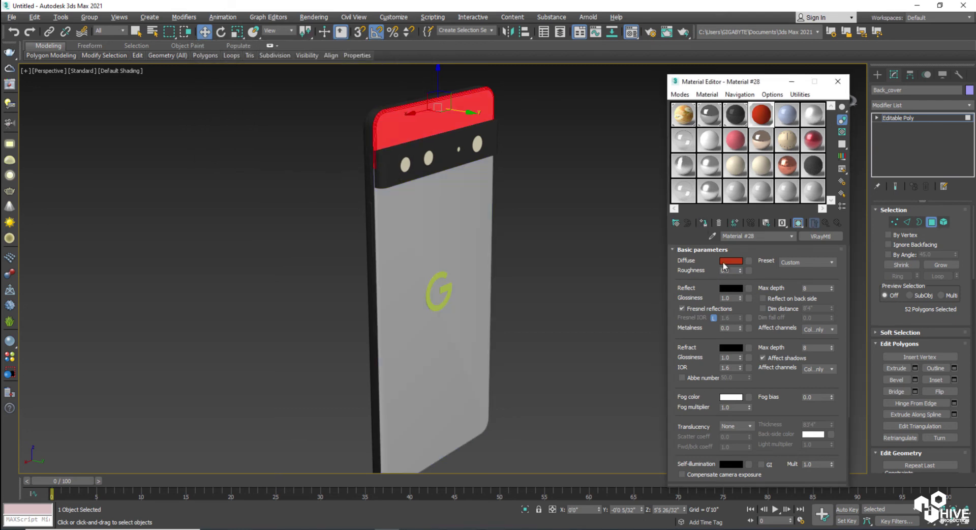
left_click(731, 287)
left_click_drag(299, 68, 301, 95)
left_click(382, 158)
Step: Select the back cover's polygons below the camera bar, make the fifth slot a VRayMtl and assign it to them
left_click(411, 223)
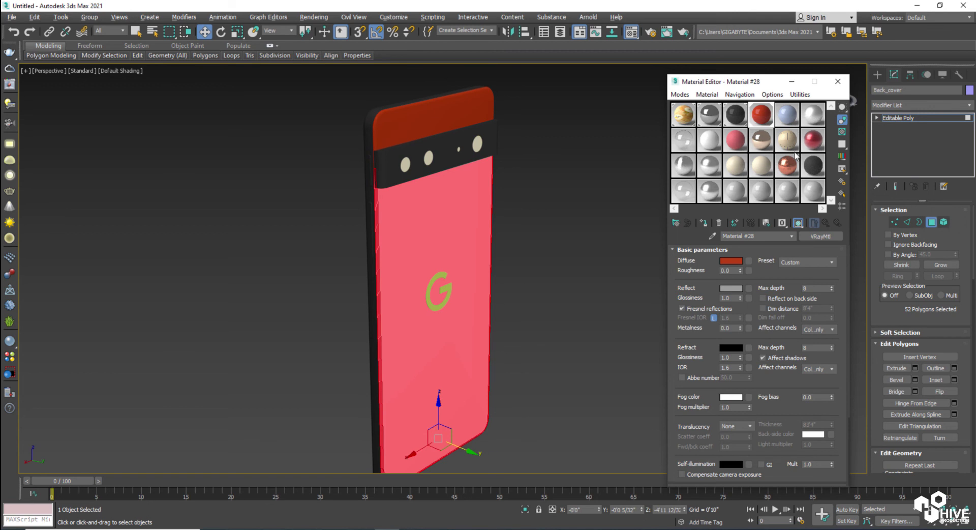
left_click(779, 116)
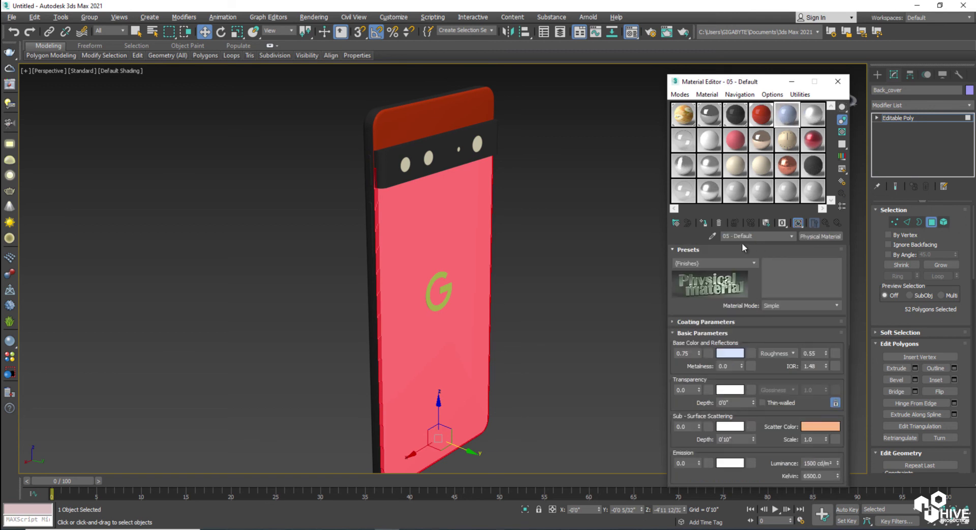
left_click(673, 225)
double_click(340, 380)
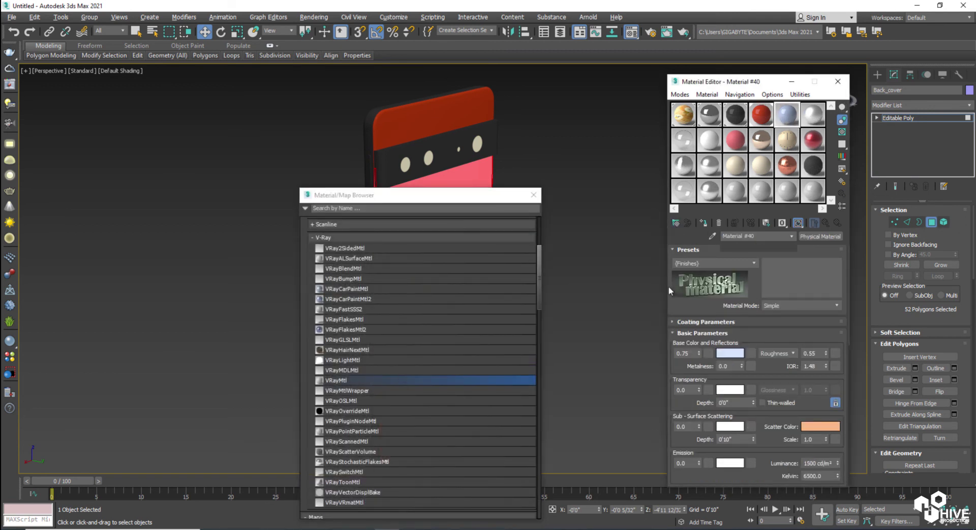
left_click(704, 223)
left_click(533, 195)
Step: Give the fifth material a near-white diffuse and a grey reflection colour, and deselect the polygons
left_click(730, 261)
left_click(296, 141)
left_click(377, 156)
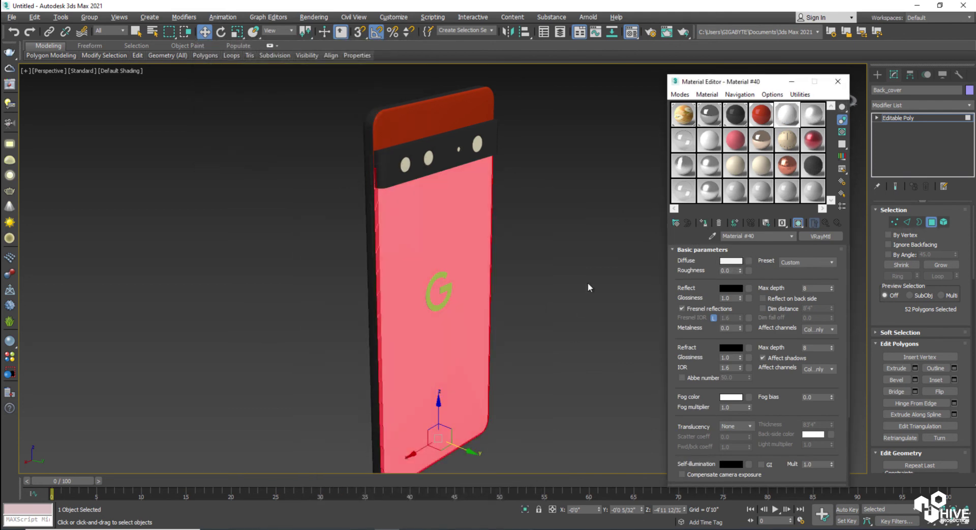
left_click(731, 287)
left_click_drag(303, 92, 300, 94)
left_click(376, 156)
left_click(527, 233)
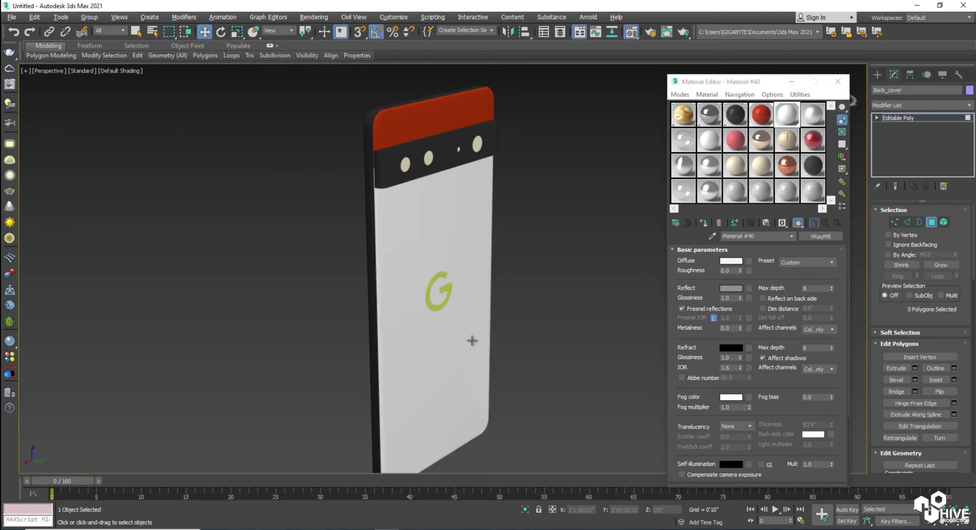
Step: Leave polygon editing of the back cover and assign the red material to the extruded G logo
left_click(429, 299)
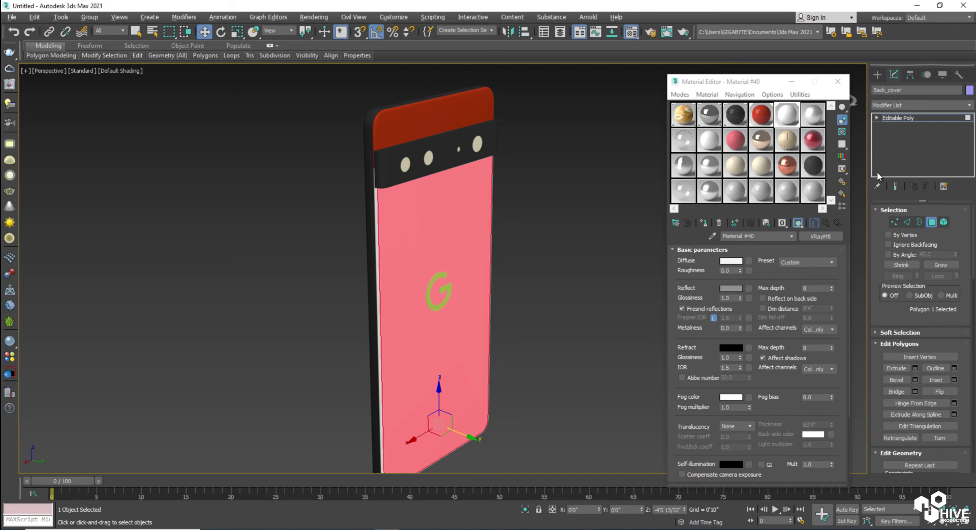
left_click(932, 224)
left_click(430, 306)
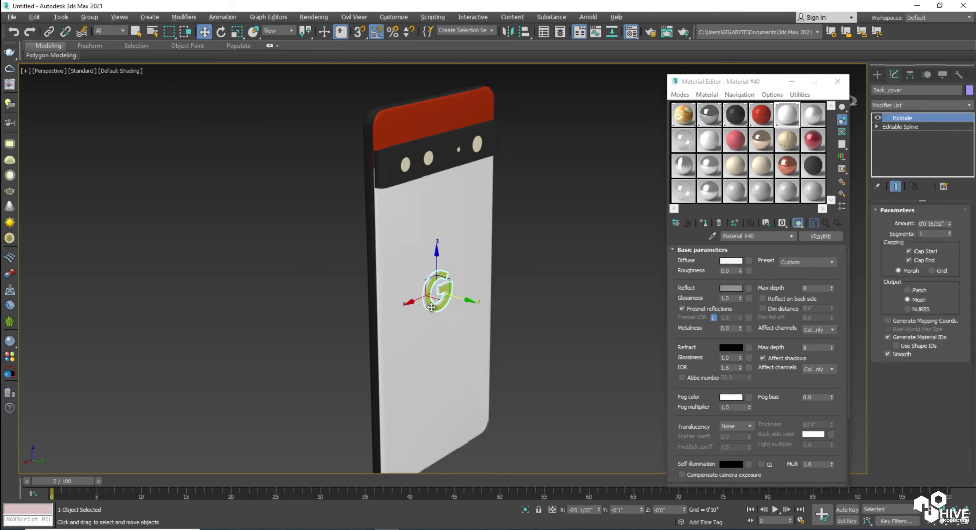
left_click(768, 120)
left_click(703, 223)
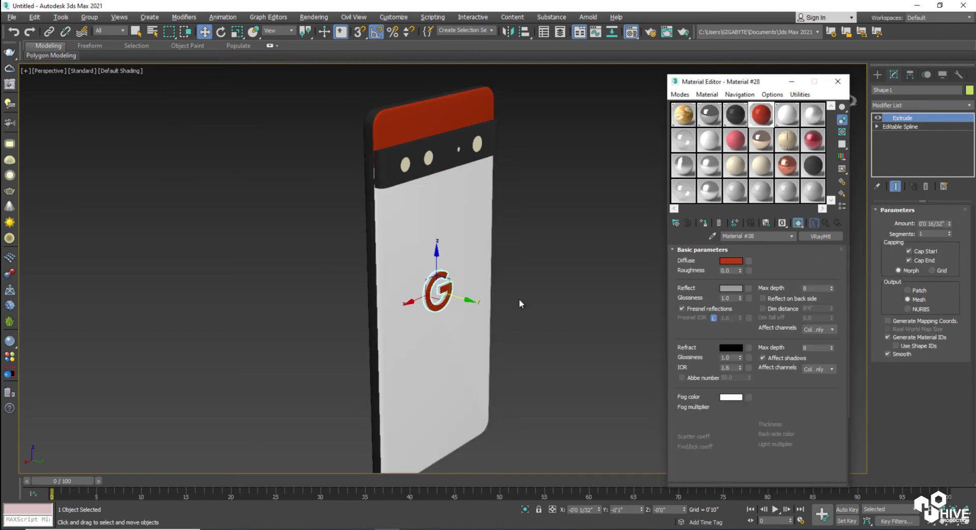
Step: Scale the G logo down on the back cover, adjust its position along the Y axis and deselect it
key("r")
left_click_drag(436, 296, 440, 303)
scroll(440, 303, "up", 5)
key("w")
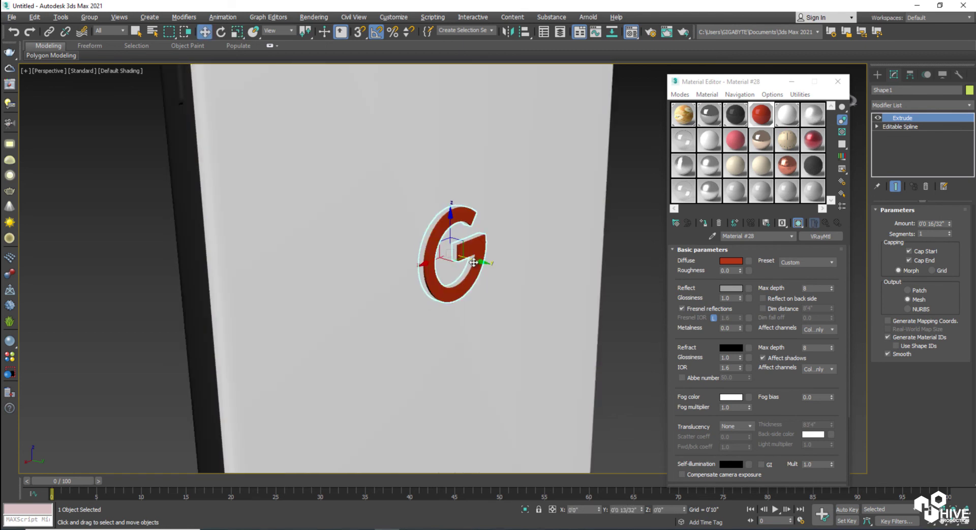
left_click(615, 283)
Step: Convert the camera bar from a ProBoolean to an Editable Poly
middle_click_drag(587, 284, 482, 227)
scroll(568, 293, "down", 5)
scroll(482, 227, "down", 5)
scroll(487, 244, "up", 5)
middle_click_drag(491, 170, 489, 358)
left_click(464, 265)
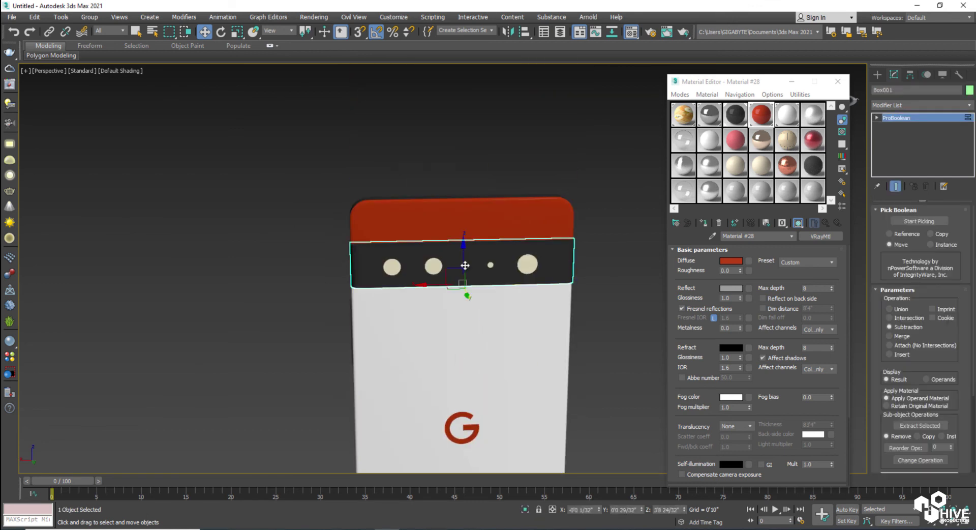
right_click(464, 265)
mouse_move(559, 372)
left_click(604, 377)
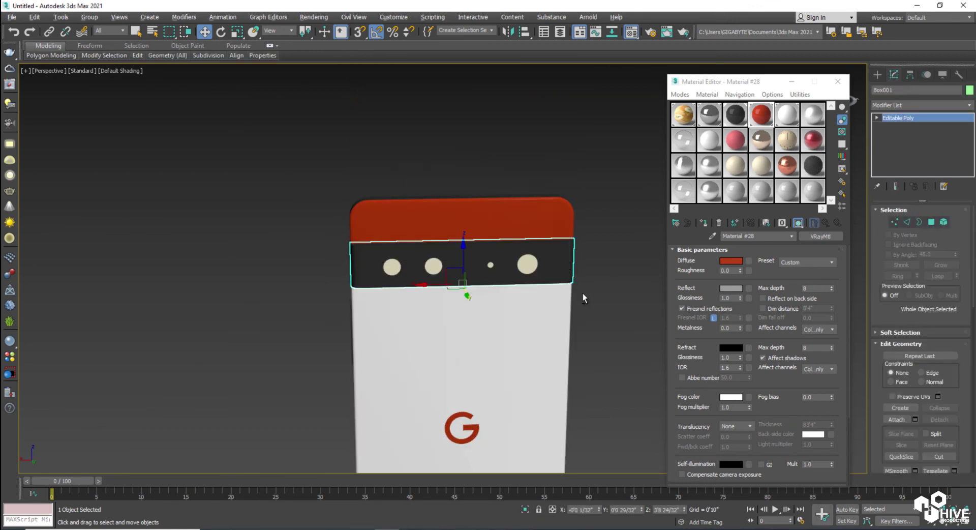
Step: Move the vertices of the camera bar's rounded end slightly along X to line up with the phone's side, and deselect the bar
key("1")
middle_click_drag(576, 301, 486, 260, "alt")
scroll(570, 276, "up", 5)
scroll(328, 283, "down", 3)
middle_click_drag(327, 282, 513, 252)
scroll(514, 253, "down", 2)
middle_click_drag(305, 251, 371, 253, "alt")
left_click_drag(330, 370, 332, 371)
scroll(355, 290, "up", 4)
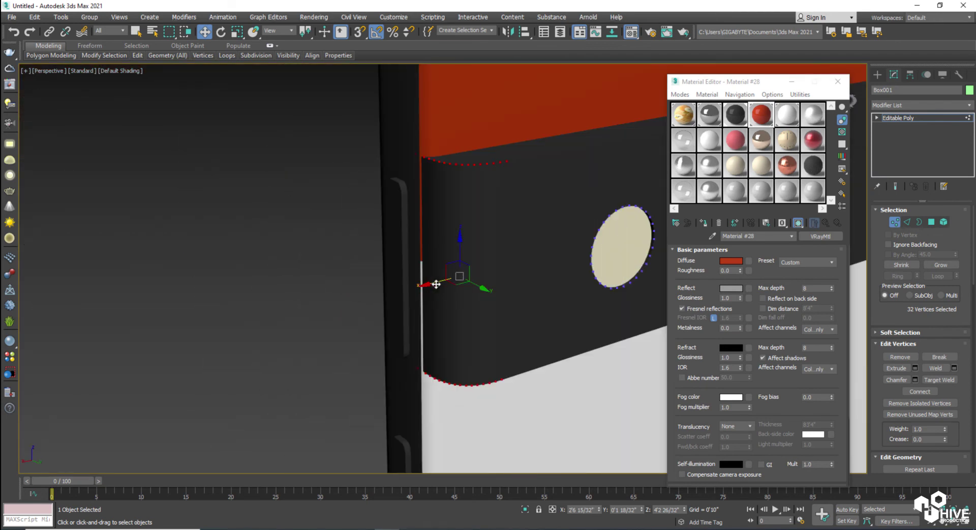
left_click_drag(426, 284, 427, 284)
scroll(470, 360, "down", 5)
left_click(896, 223)
left_click(592, 294)
Step: Select the large lens cylinder beside the small flash on the camera bar and make the sixth material slot a VRayLightMtl
middle_click_drag(533, 305, 500, 307, "alt")
scroll(500, 306, "up", 2)
scroll(444, 249, "up", 4)
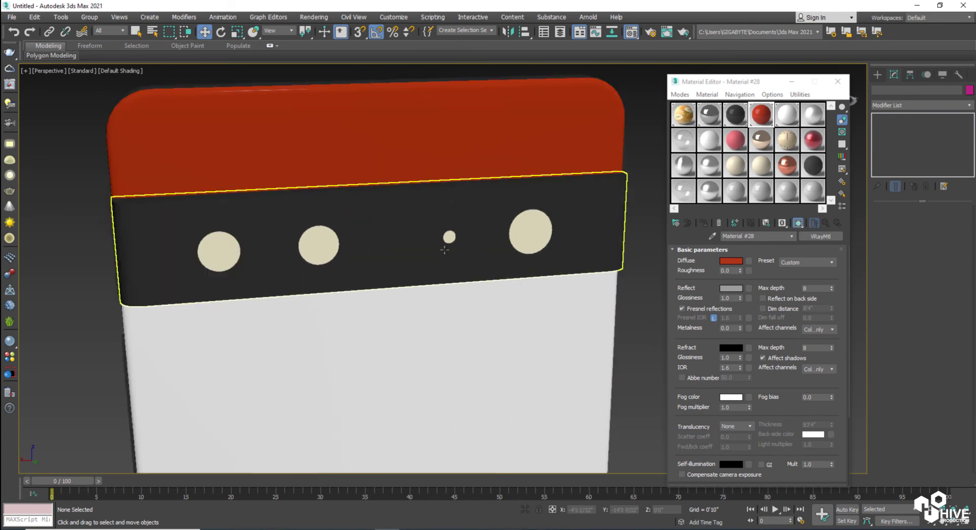
left_click(535, 222)
left_click(812, 116)
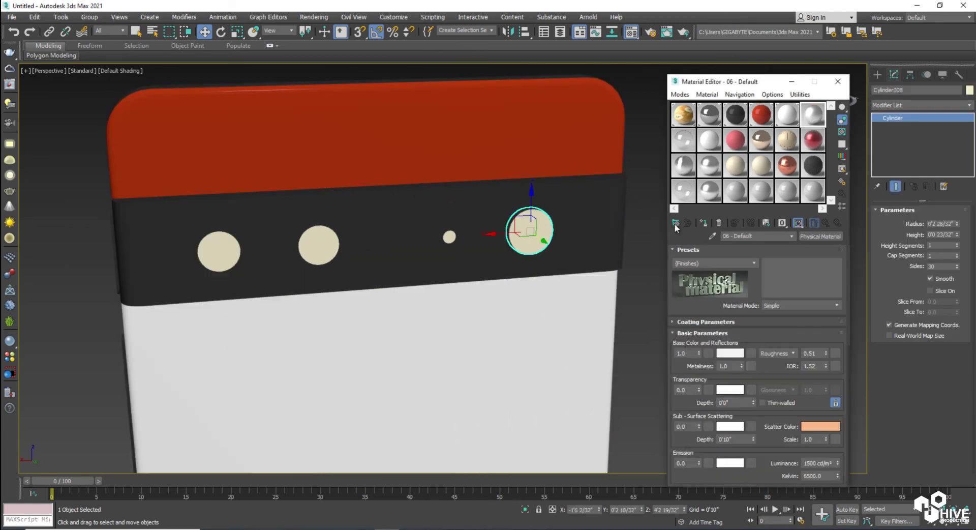
left_click(820, 236)
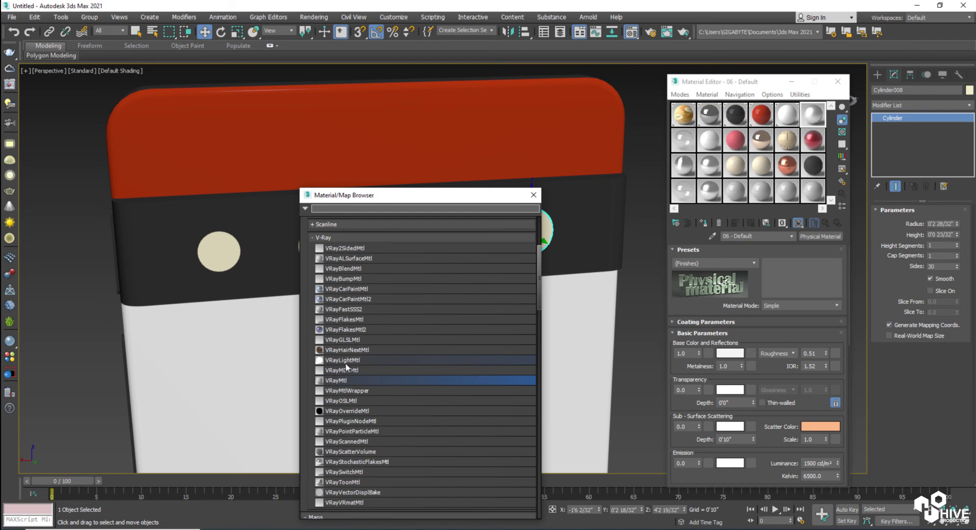
double_click(346, 360)
left_click(533, 196)
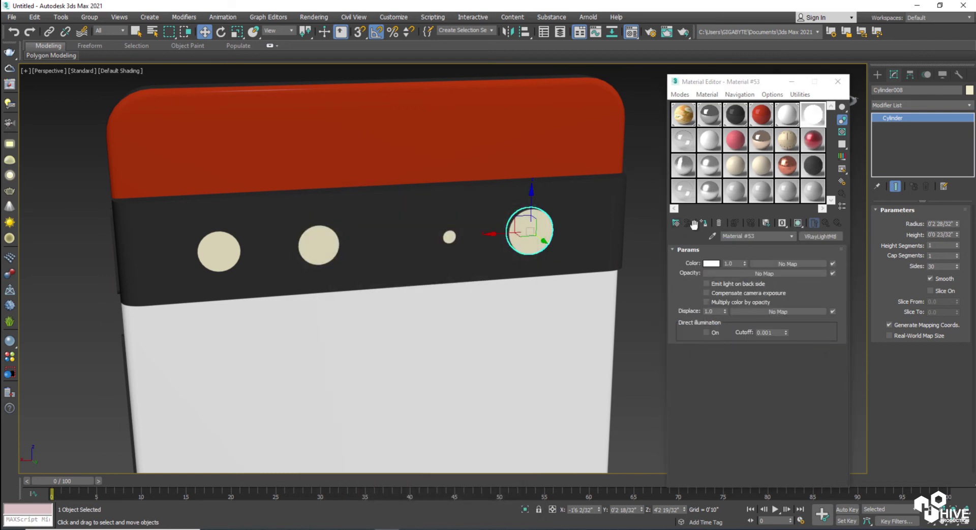
Step: Assign the VRayLightMtl in the sixth slot to the large cylinder beside the small flash and deselect the cylinder
left_click(704, 223)
left_click(647, 278)
Step: Select the small flash cylinder, turn the seventh material slot into a VRayMtl and assign it to the cylinder
left_click(448, 236)
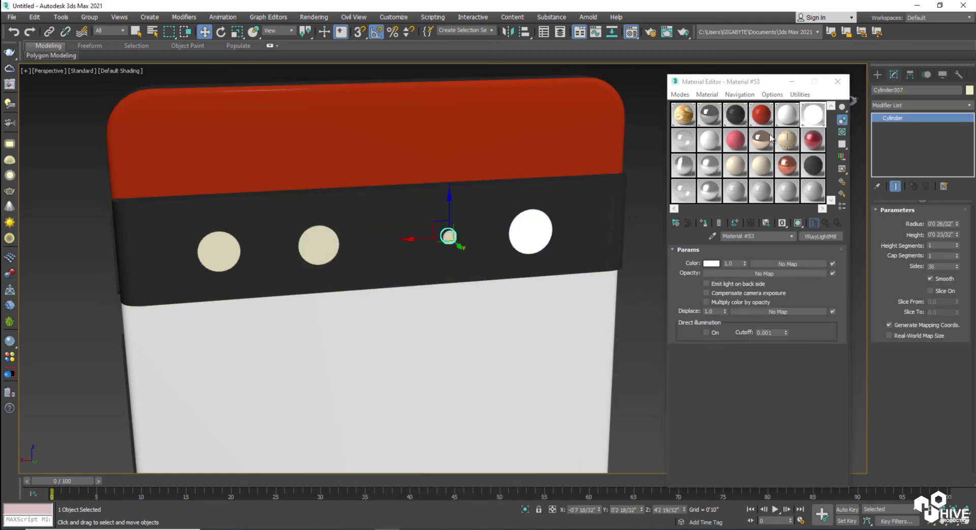
left_click(692, 139)
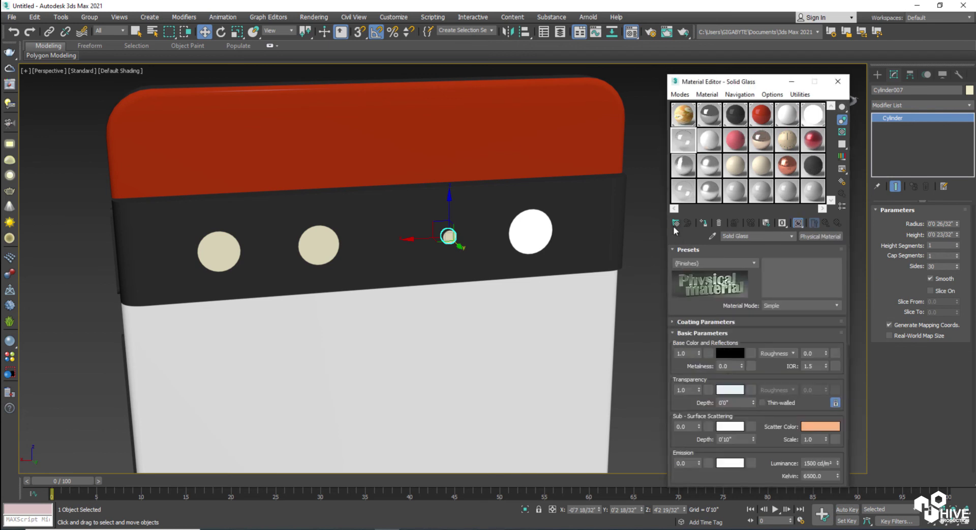
left_click(820, 236)
double_click(337, 381)
left_click(534, 197)
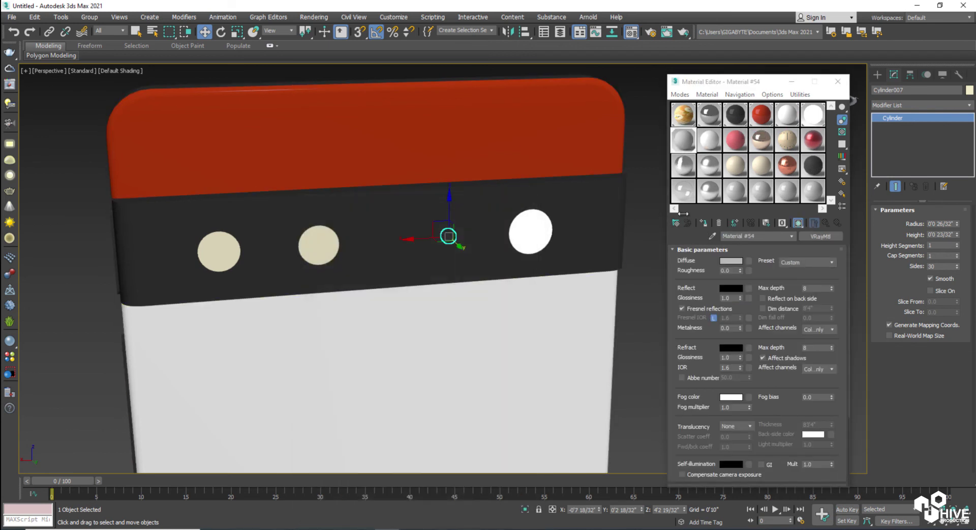
Step: Set the flash material's diffuse colour to dark grey and deselect the cylinder
left_click(732, 262)
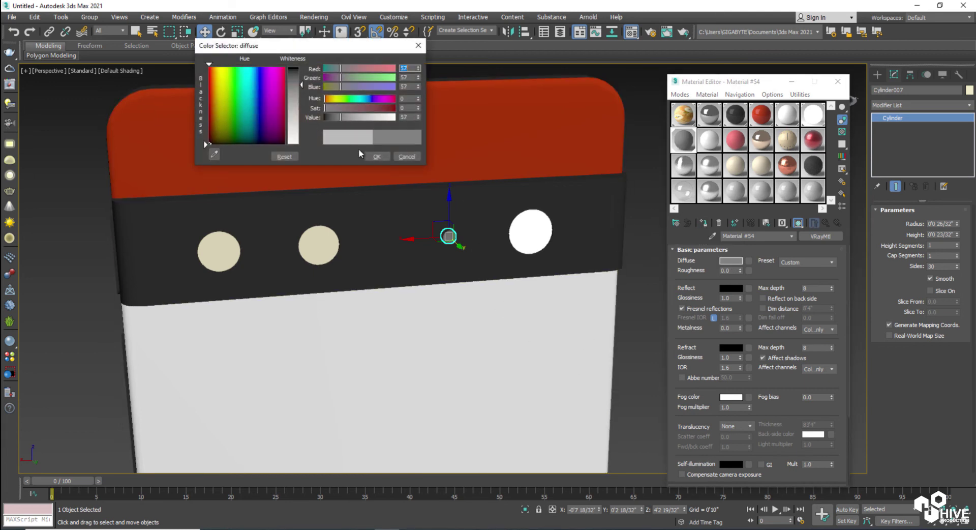
left_click(378, 157)
left_click(587, 259)
left_click(730, 260)
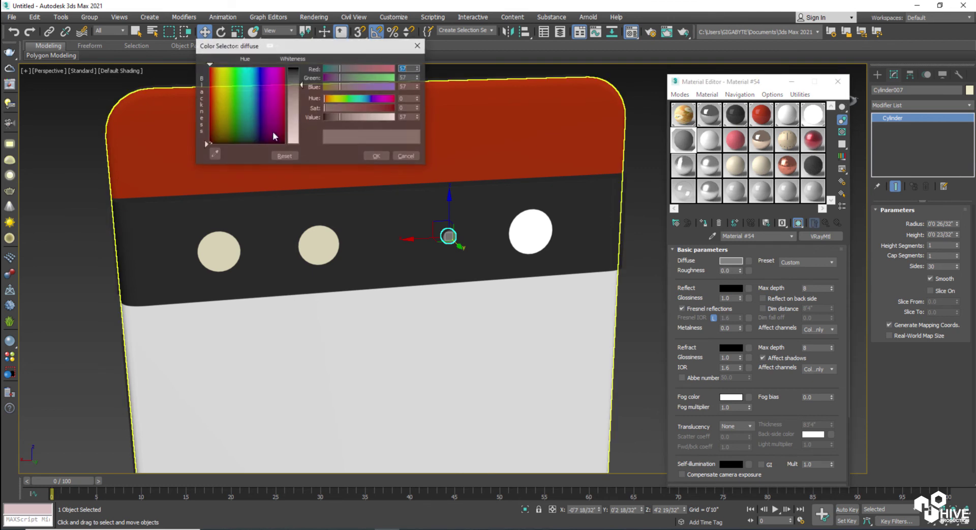
left_click(336, 115)
left_click(375, 157)
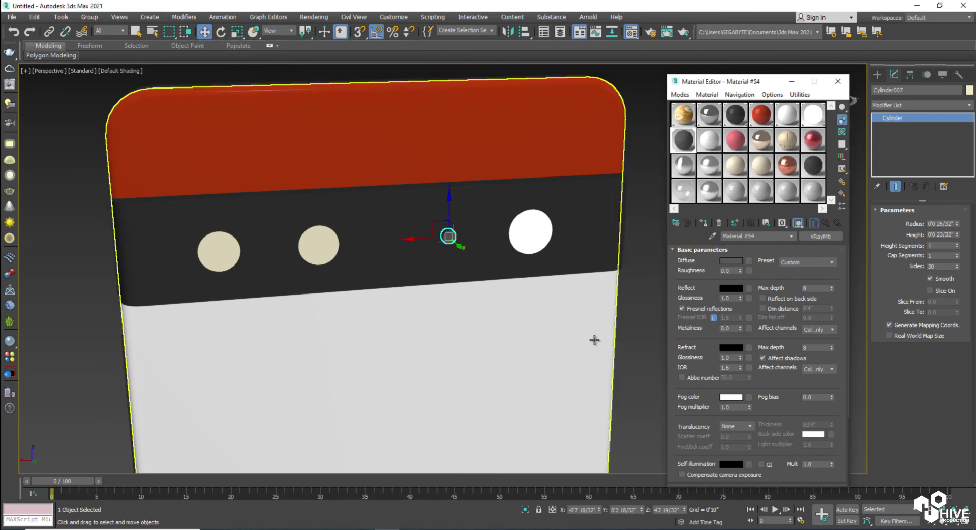
left_click(619, 326)
Step: Select the lens cylinder nearest the small flash, turn the eighth material slot into a VRayMtl and assign it
left_click(303, 250)
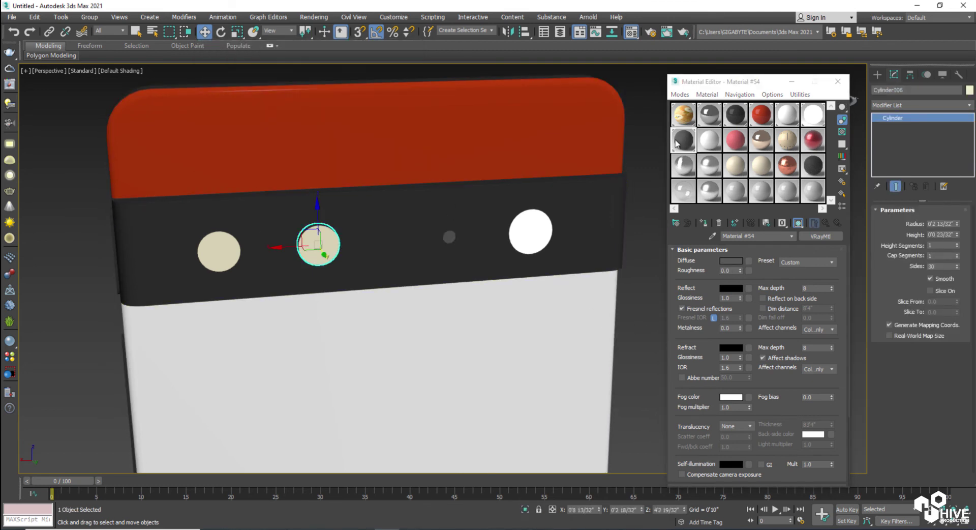
left_click(709, 141)
left_click(820, 236)
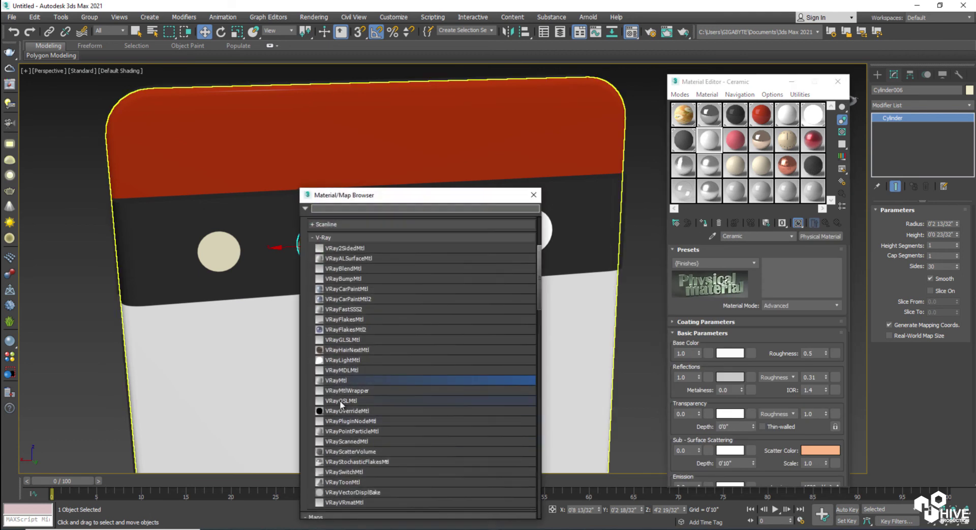
double_click(348, 380)
left_click(533, 195)
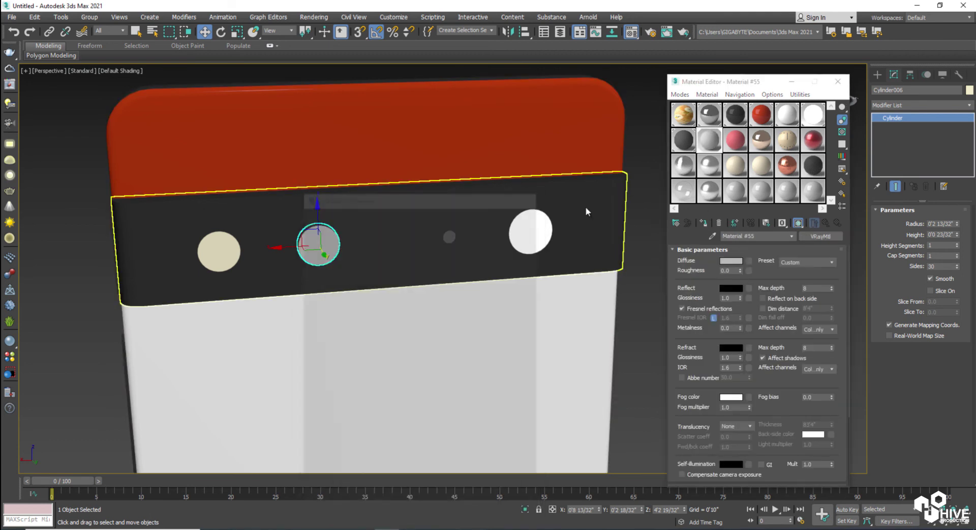
Step: Load the lens image 81810f5b0ac70d89678e4cf2848baa57.png as the bitmap for the lens material's diffuse map
left_click(748, 261)
double_click(333, 340)
left_click(97, 109)
double_click(98, 109)
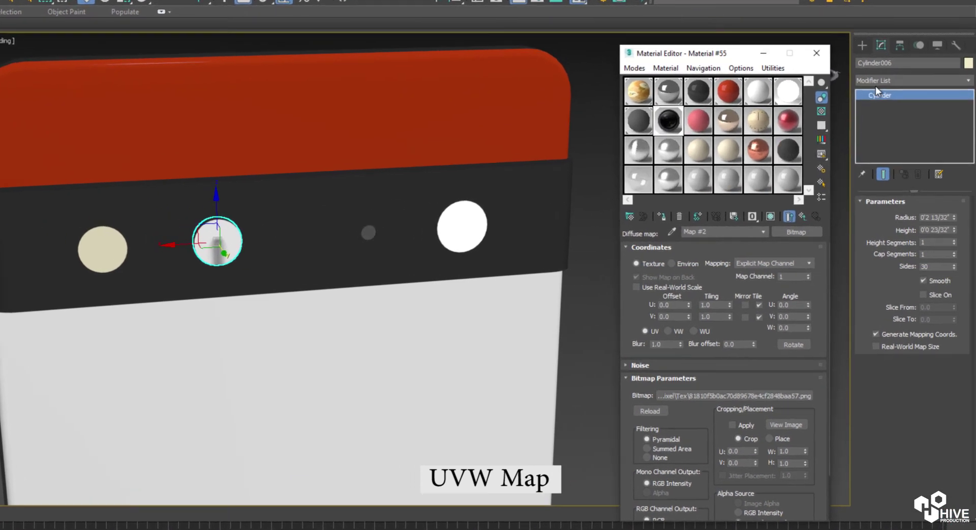
Step: Add a UVW Map modifier to the selected lens cylinder and adjust the mapping size to fit the lens image
left_click(888, 105)
key("u")
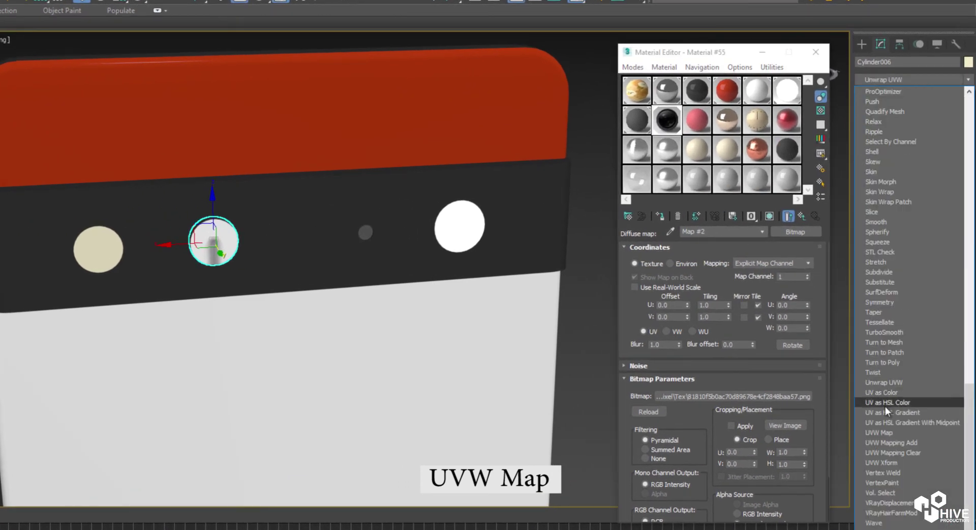
left_click(884, 431)
scroll(212, 239, "up", 5)
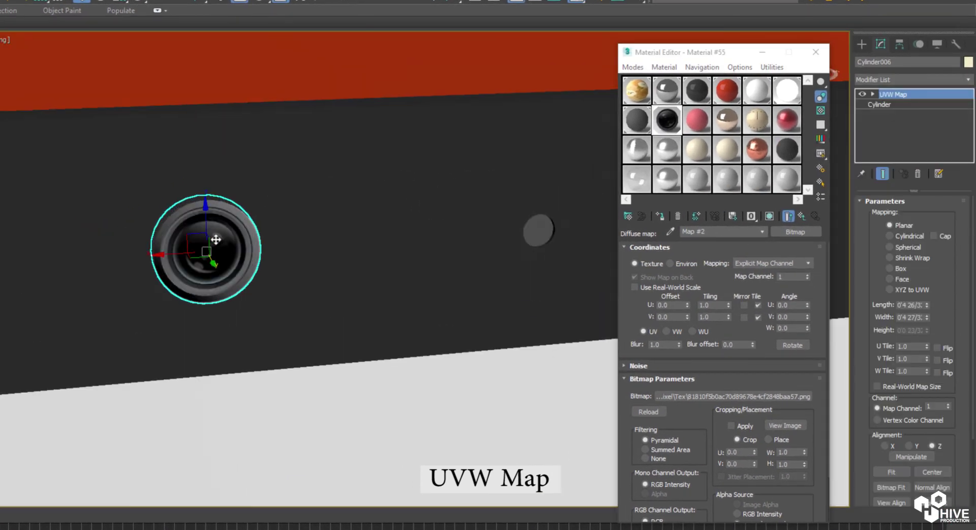
left_click_drag(926, 316, 925, 282)
Step: Give the outer lens cylinder the same lens material and a copy of the UVW Map modifier, and deselect it
right_click(891, 96)
left_click(855, 145)
left_click(77, 248)
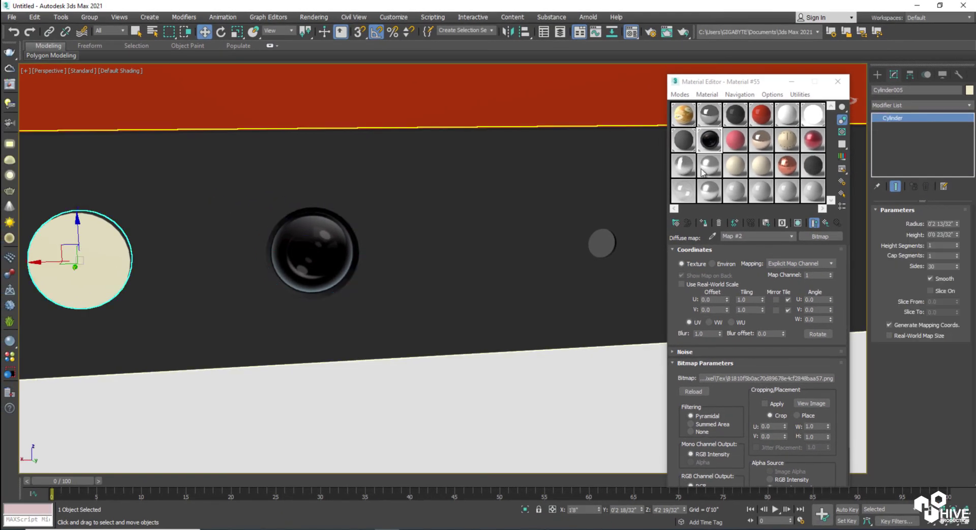
left_click(705, 224)
right_click(904, 118)
left_click(915, 171)
scroll(300, 243, "down", 6)
left_click(535, 290)
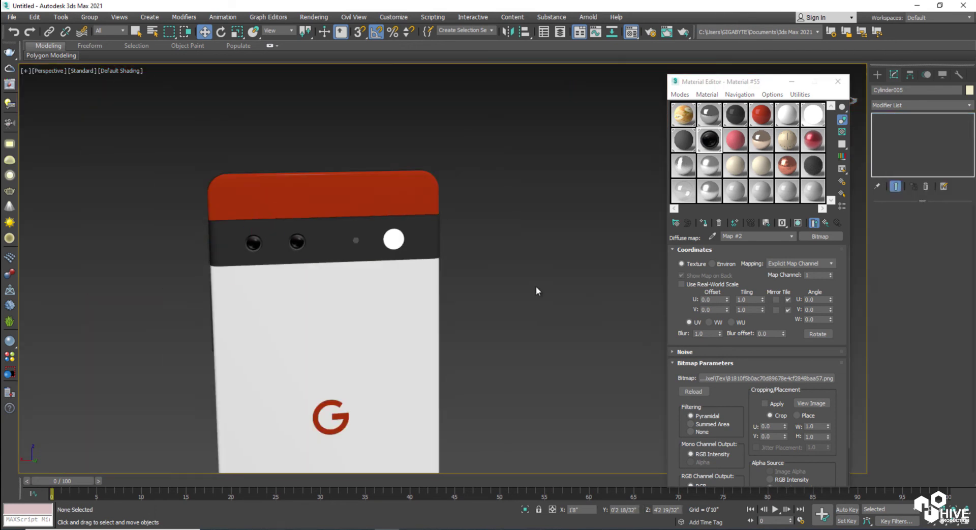
Step: Group all parts of the phone under the name pixel, close the Material Editor and deselect the group
middle_click_drag(352, 287, 469, 321, "alt")
scroll(482, 326, "down", 3)
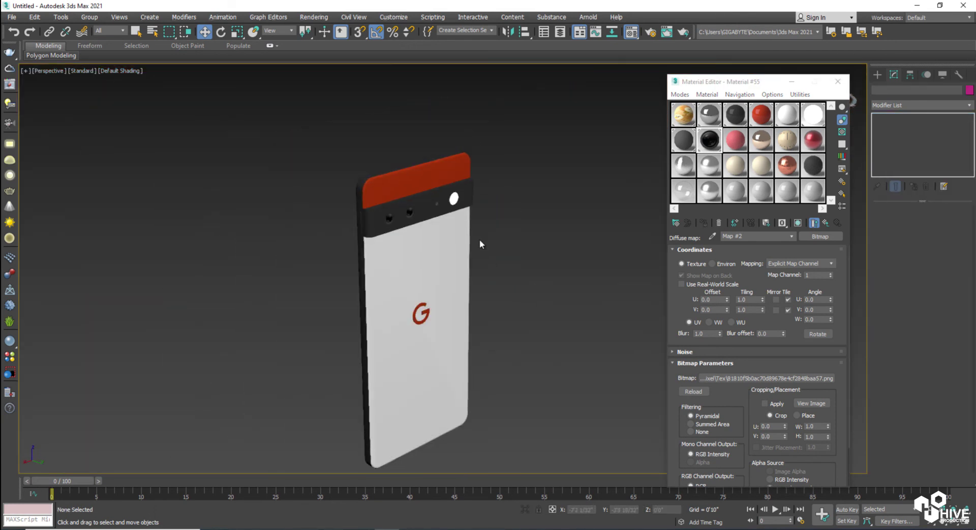
middle_click_drag(497, 361, 404, 328, "alt")
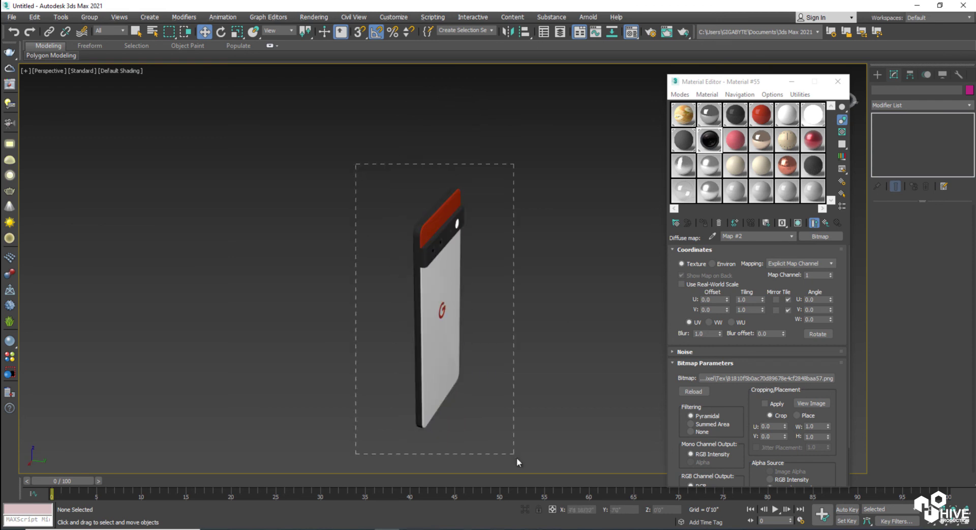
left_click_drag(532, 483, 532, 482)
left_click(89, 17)
left_click(97, 28)
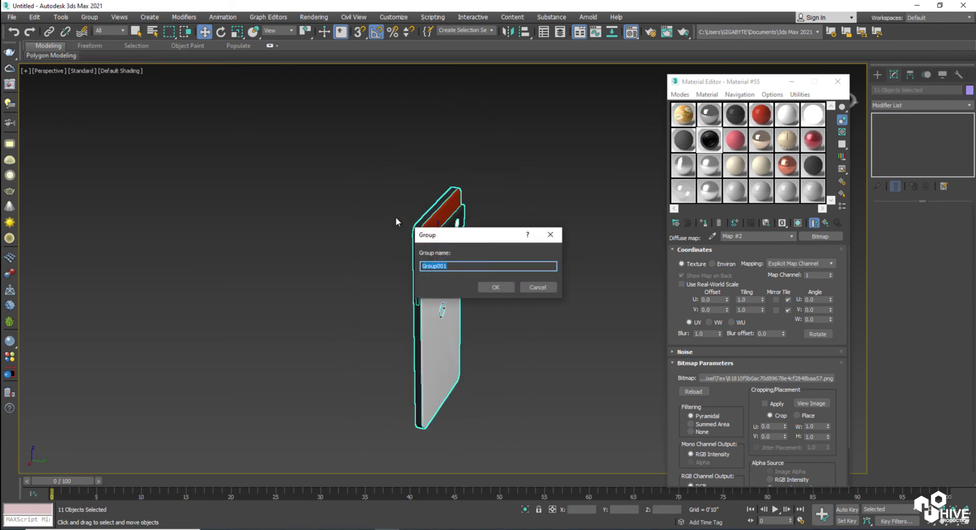
type("pixel")
key("Return")
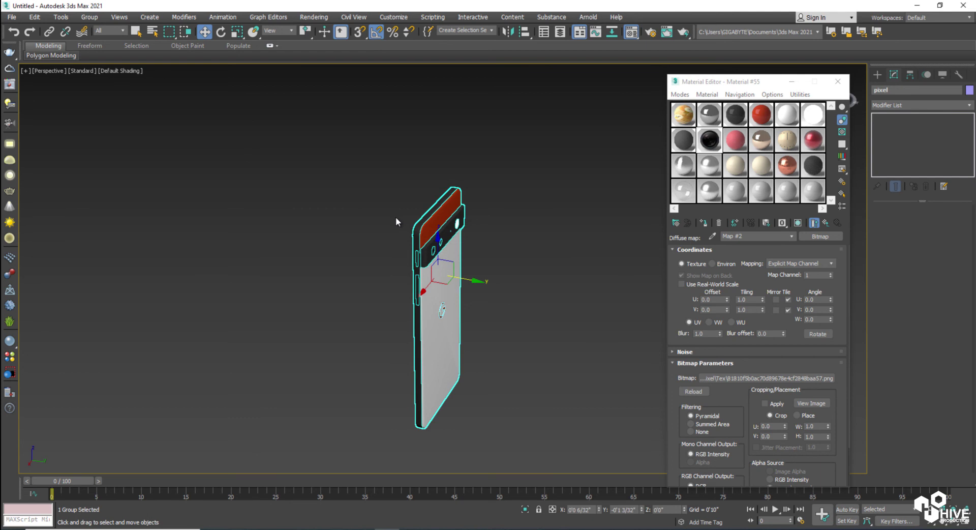
left_click(837, 81)
left_click(577, 287)
Step: Clone the pixel group along the Y axis to place a second phone behind the first
middle_click_drag(437, 337, 476, 318, "alt")
left_click(476, 317)
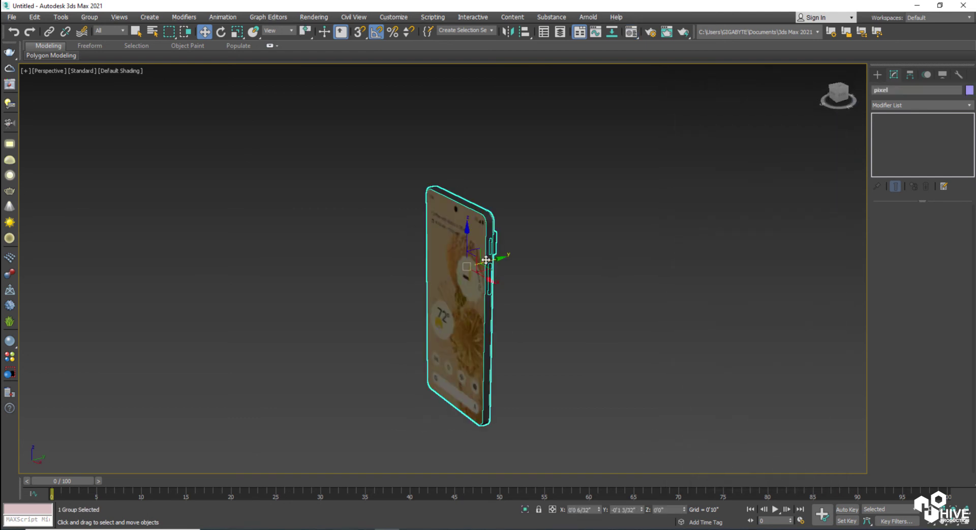
left_click_drag(487, 260, 528, 250, "shift")
left_click(488, 311)
Step: Rotate the cloned phone to turn its back cover forward and lay it horizontally on its long edge, and deselect it
key("e")
key("alt+a")
left_click(407, 234)
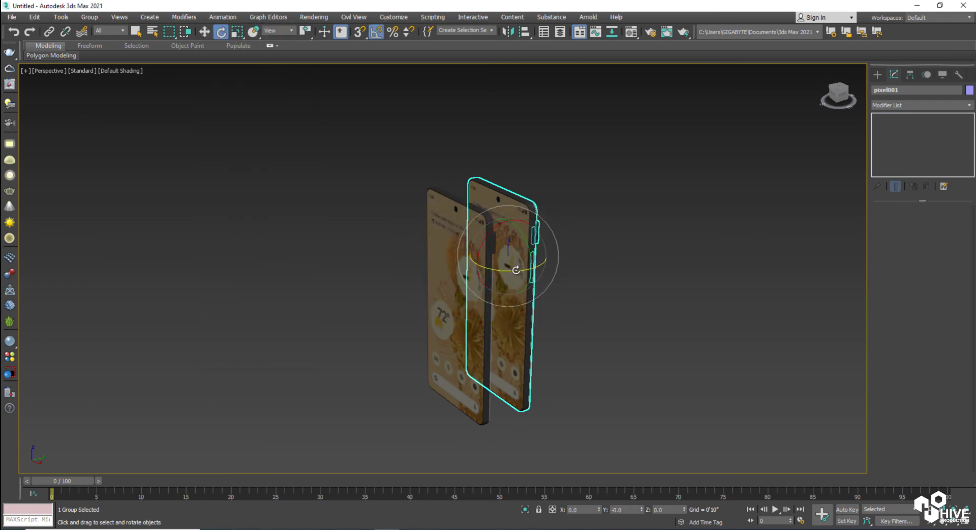
left_click_drag(517, 270, 425, 256)
left_click_drag(518, 232, 539, 274)
key("alt+w")
left_click(750, 205)
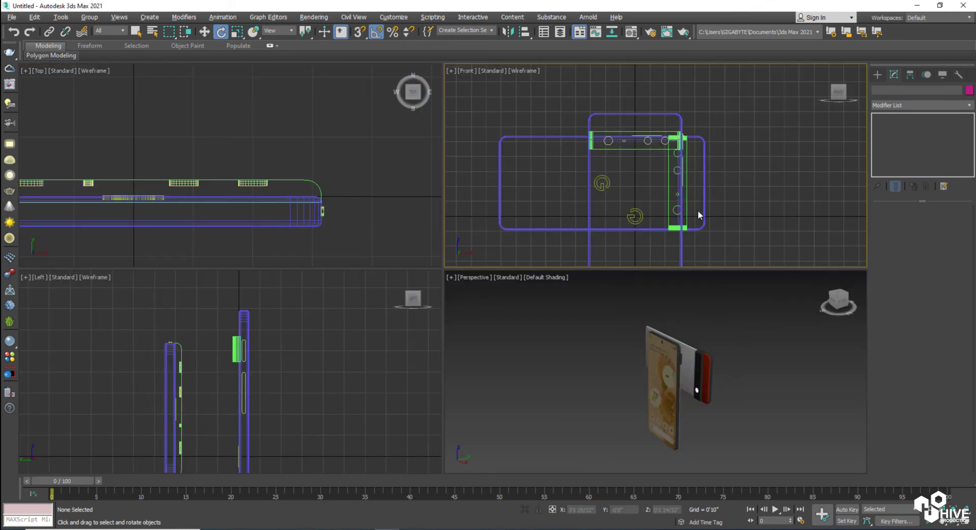
Step: Move the phones up in the Front view to rest the lower edges of both on the ground line
left_click(704, 213)
scroll(627, 210, "down", 3)
key("w")
left_click_drag(645, 176, 630, 122)
left_click(630, 178)
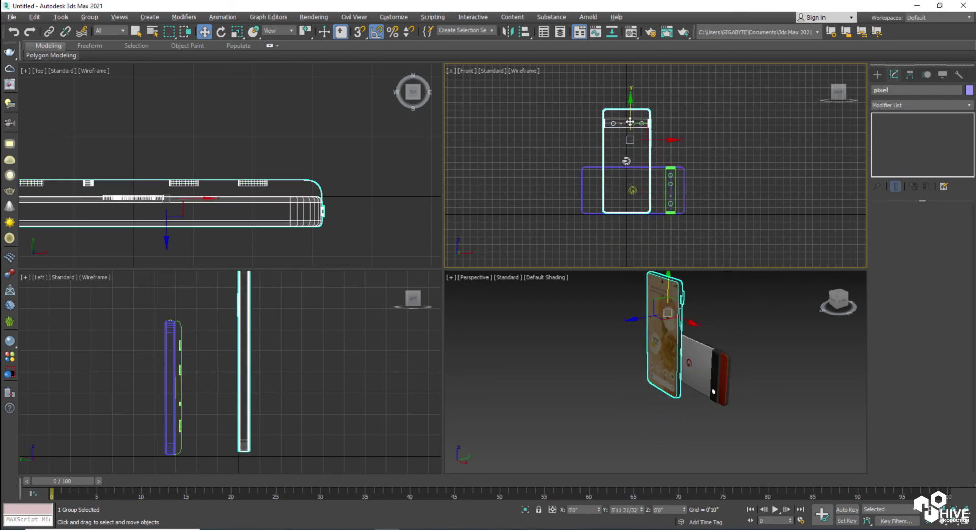
Step: Tilt the upright phone backward in the Left view and position it leaning on the horizontal phone
right_click(288, 386)
key("alt+w")
scroll(448, 336, "down", 4)
key("e")
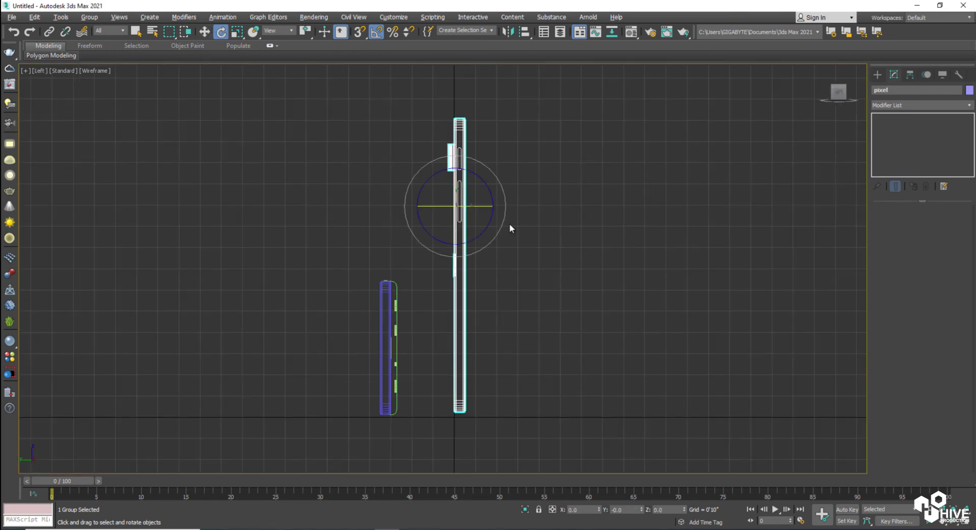
left_click_drag(511, 229, 393, 210)
key("w")
key("alt+w")
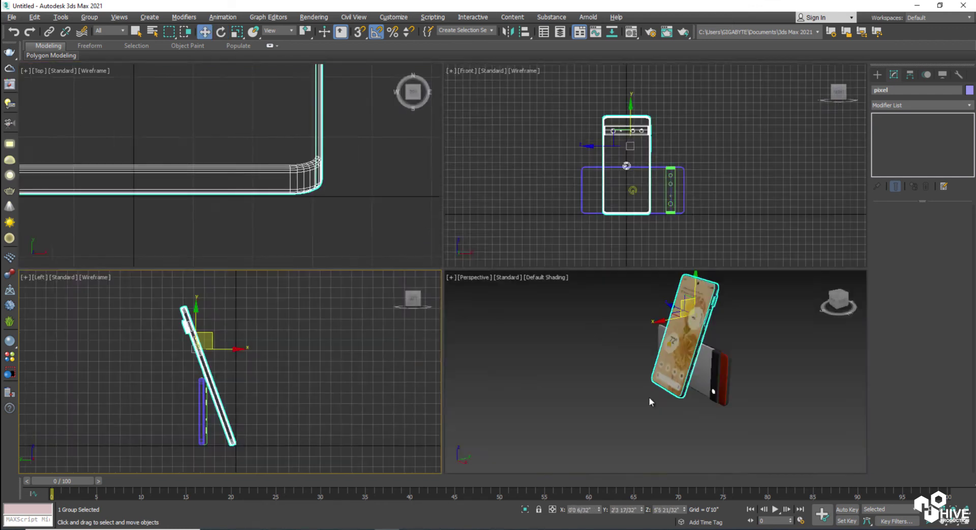
Step: Shift the leaning phone sideways along X in the Front view, away from the other phone's camera bar, and deselect it
right_click(653, 398)
key("alt+w")
key("alt+w")
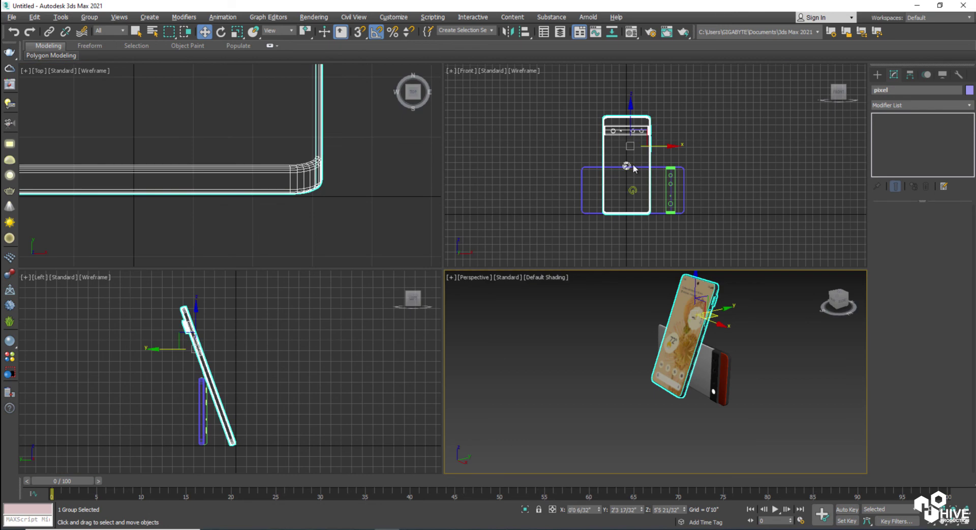
right_click(660, 150)
left_click_drag(661, 146, 644, 145)
left_click(759, 341)
Step: Place a Target camera in front of the phones in the Top view and switch the Perspective viewport to that camera
left_click(878, 75)
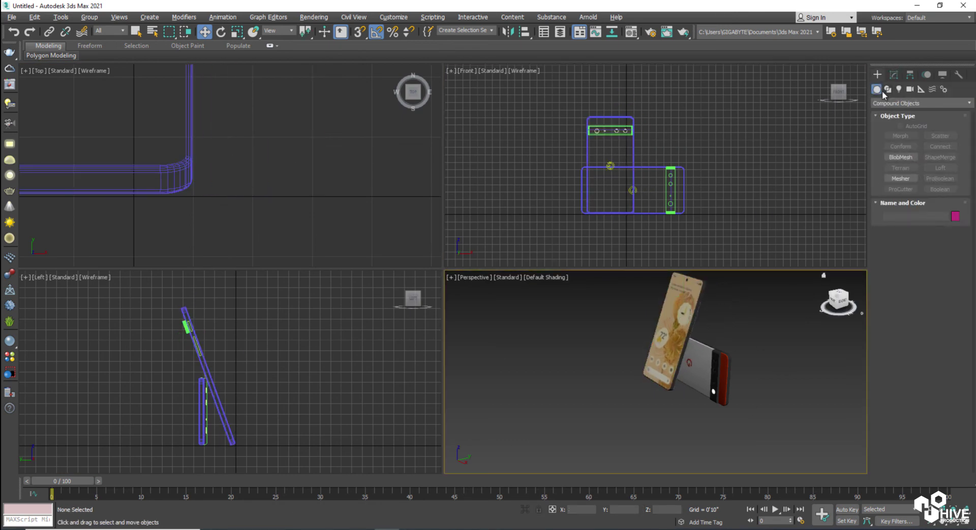
left_click(910, 89)
left_click(939, 135)
scroll(366, 182, "down", 6)
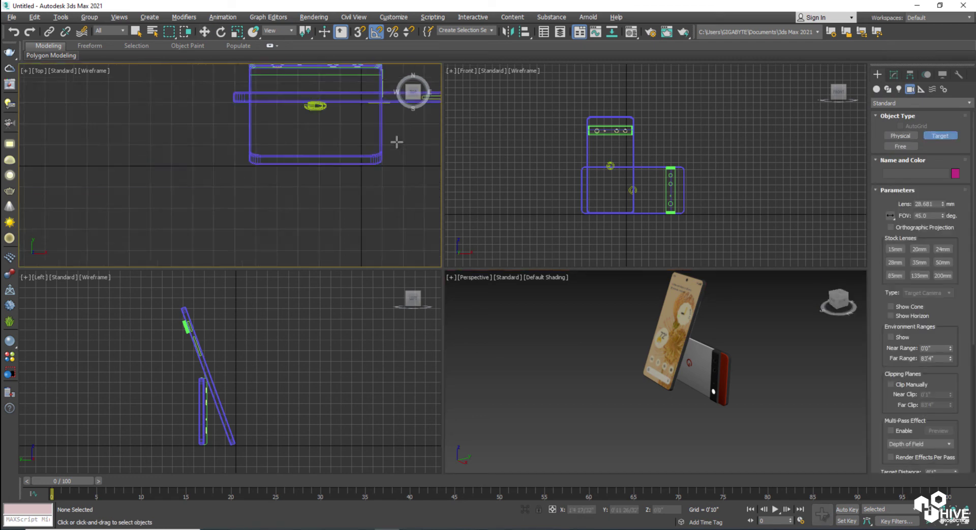
middle_click_drag(359, 201, 314, 192)
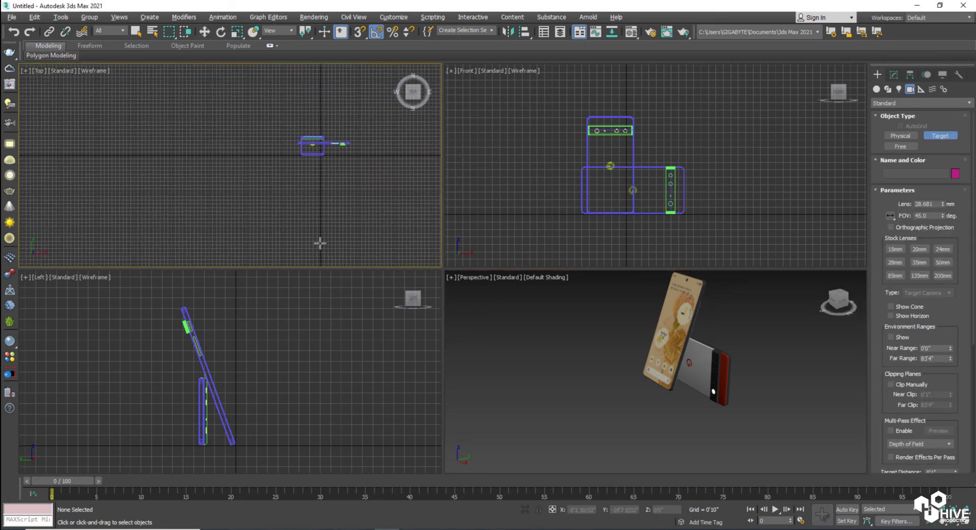
left_click_drag(320, 243, 319, 158)
right_click(577, 398)
key("c")
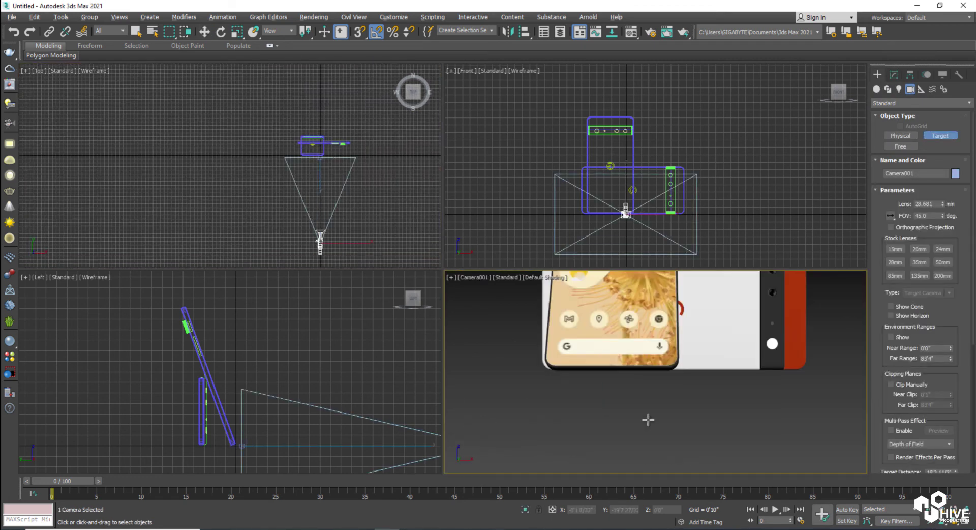
Step: Adjust the camera's orbit, distance and framing to show both phones completely from an angle, and deselect the camera
key("alt+w")
middle_click_drag(655, 350, 678, 473)
scroll(518, 239, "down", 5)
middle_click_drag(513, 257, 598, 308)
left_click(955, 523)
left_click_drag(576, 373, 533, 362)
scroll(533, 356, "up", 4)
middle_click_drag(574, 349, 544, 350)
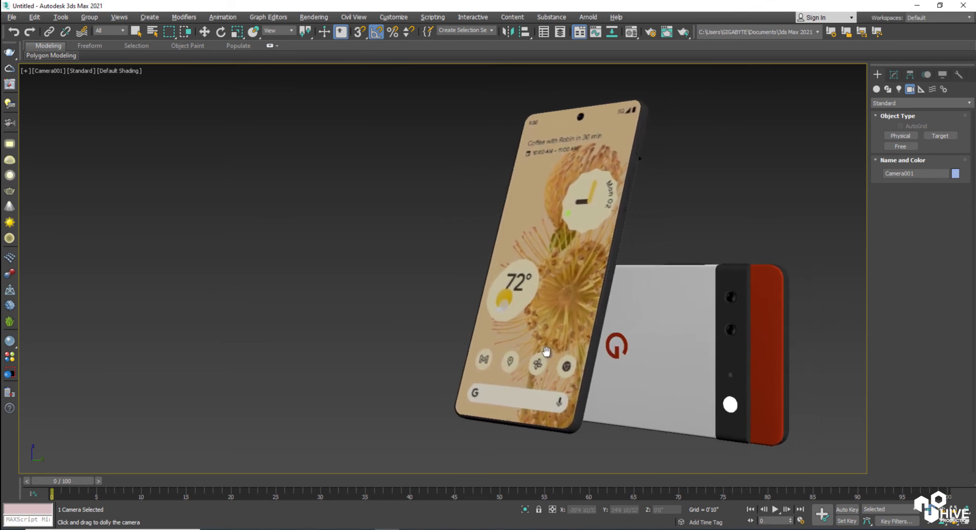
right_click(545, 350)
left_click(773, 158)
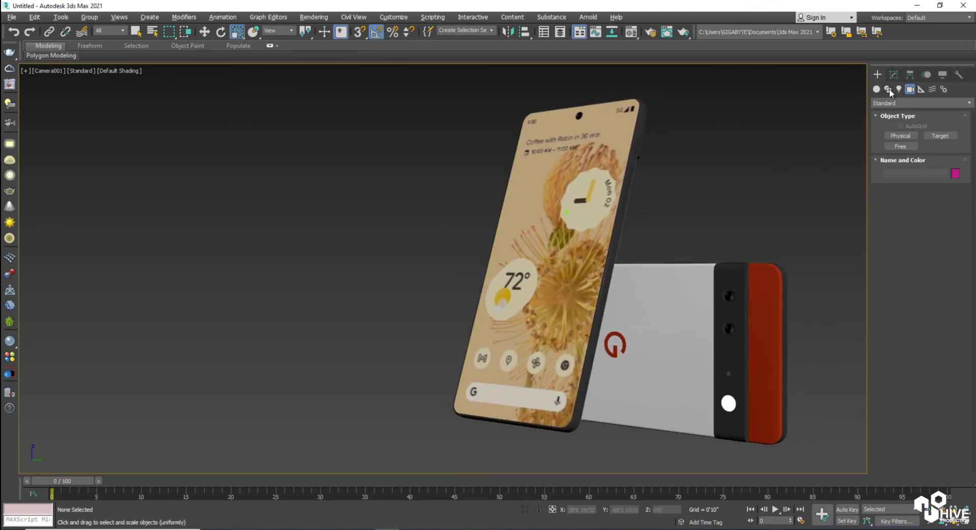
Step: Draw a plane VRayLight about 15'8" by 7'10" over the phones in the Top view
left_click(939, 136)
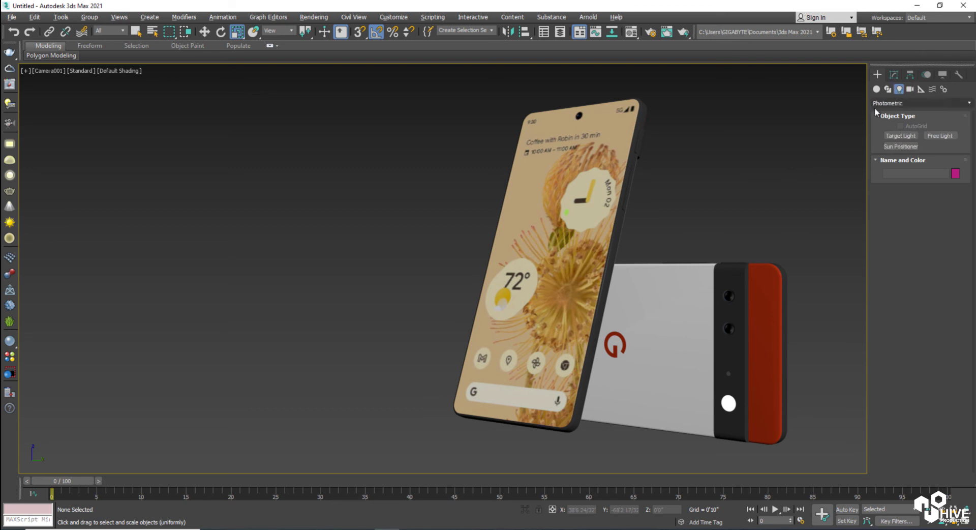
left_click(909, 102)
left_click(884, 133)
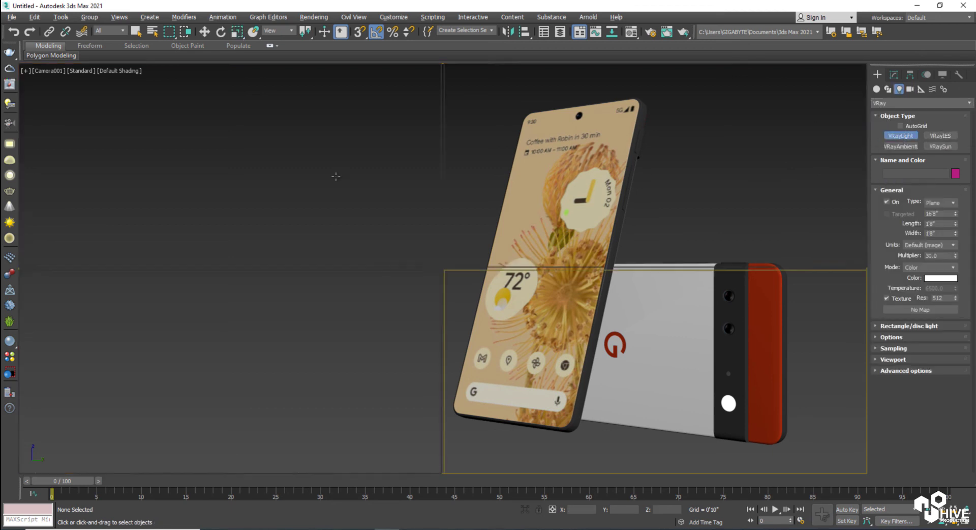
left_click_drag(281, 127, 352, 163)
Step: Raise the plane light well above the phones in the Front view and set its multiplier to 10
right_click(639, 186)
scroll(639, 186, "down", 5)
left_click_drag(639, 186, 639, 94)
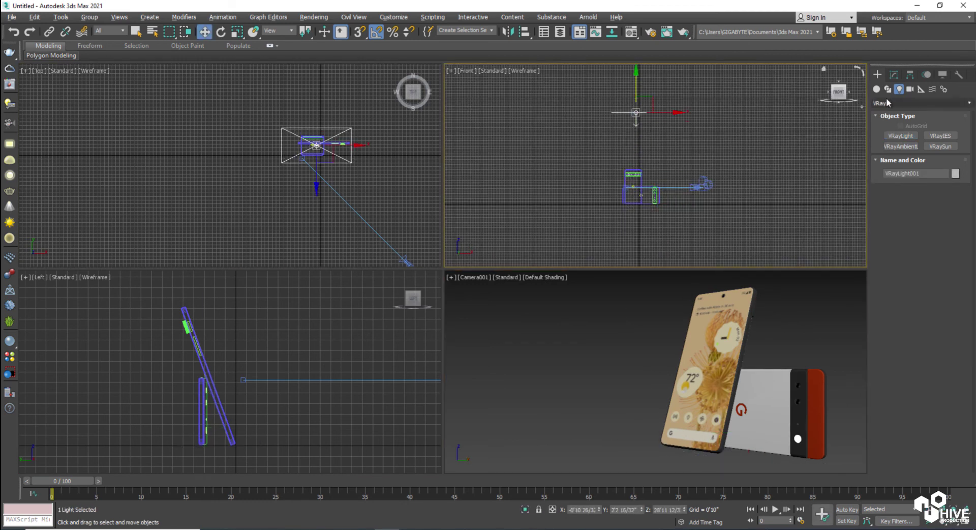
left_click(894, 74)
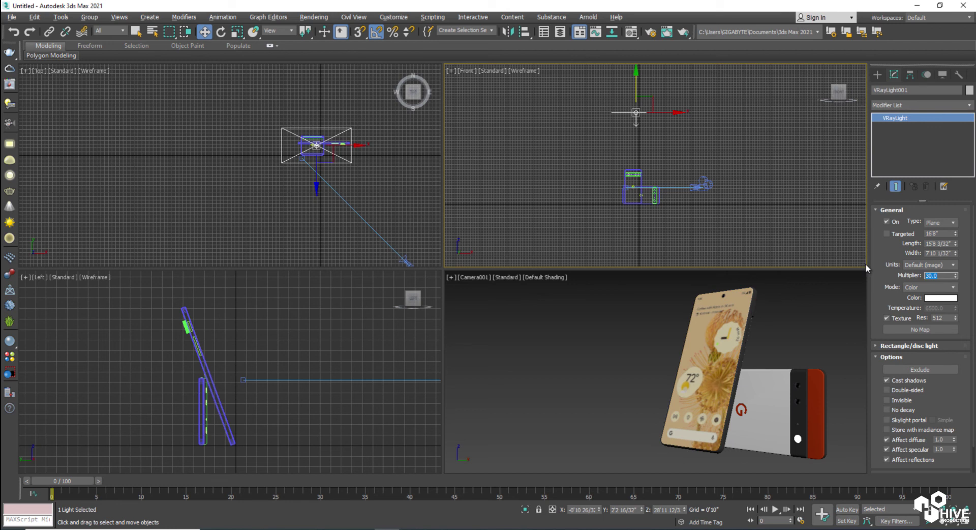
type("10")
key("Return")
Step: Tint the overhead light pale blue, make it invisible and stop it affecting reflections, and deselect it
left_click(928, 297)
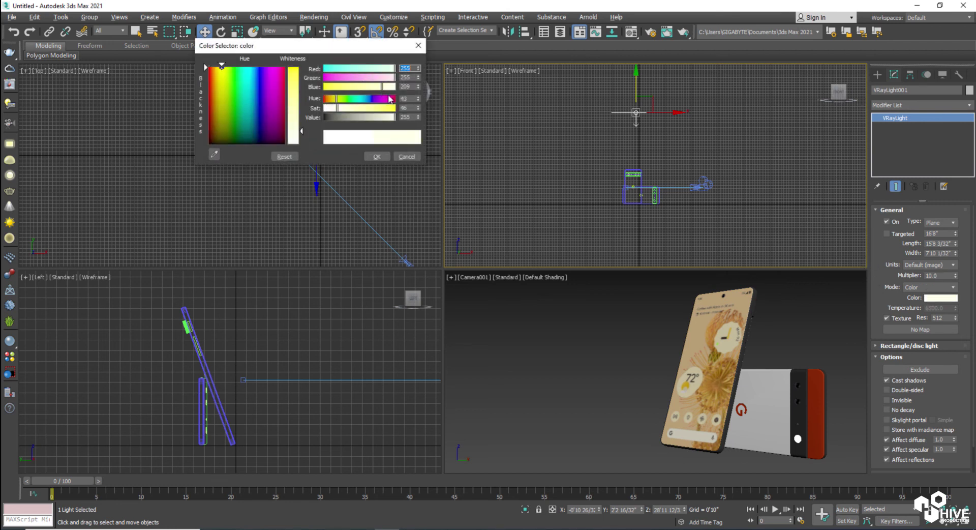
left_click_drag(389, 93, 379, 70)
left_click(382, 154)
left_click(887, 399)
left_click(532, 398)
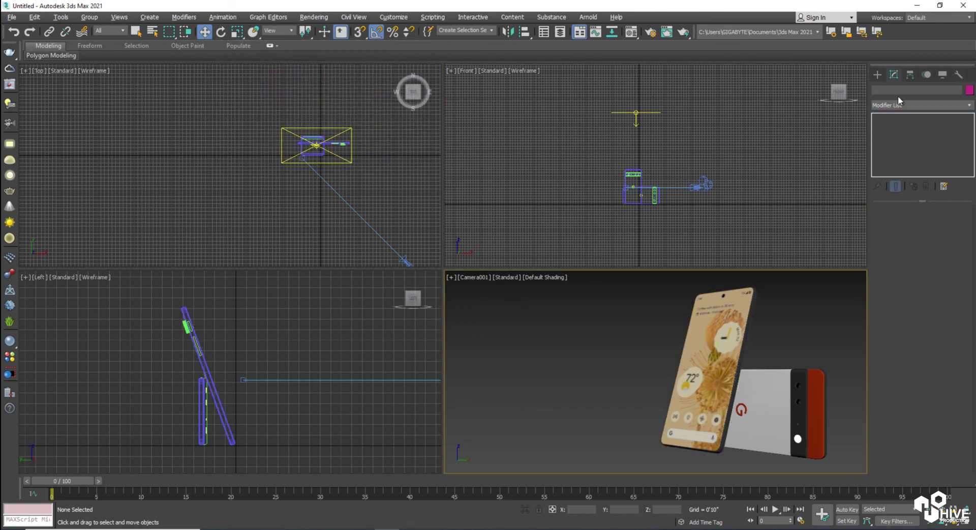
Step: Place an infinite VRayPlane beside the phones in the Top view as the ground
left_click(877, 74)
left_click(883, 104)
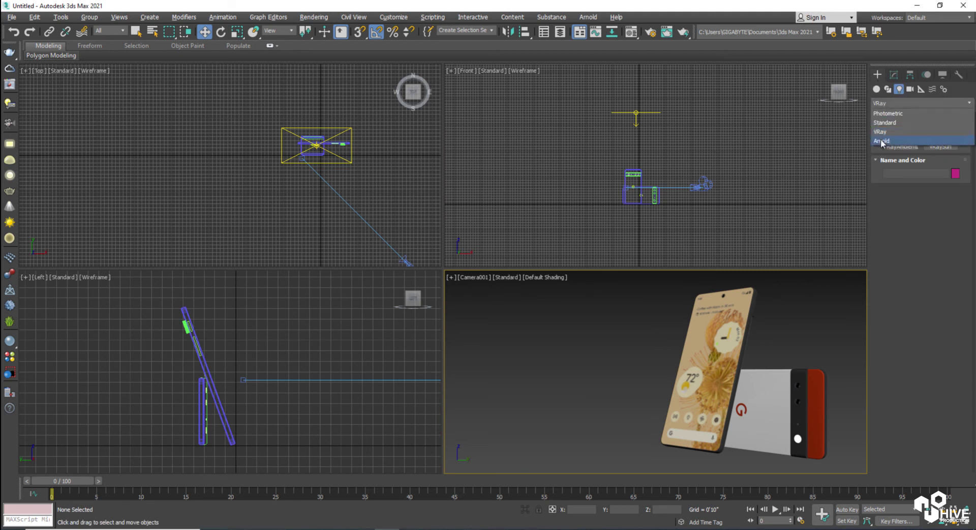
left_click(877, 96)
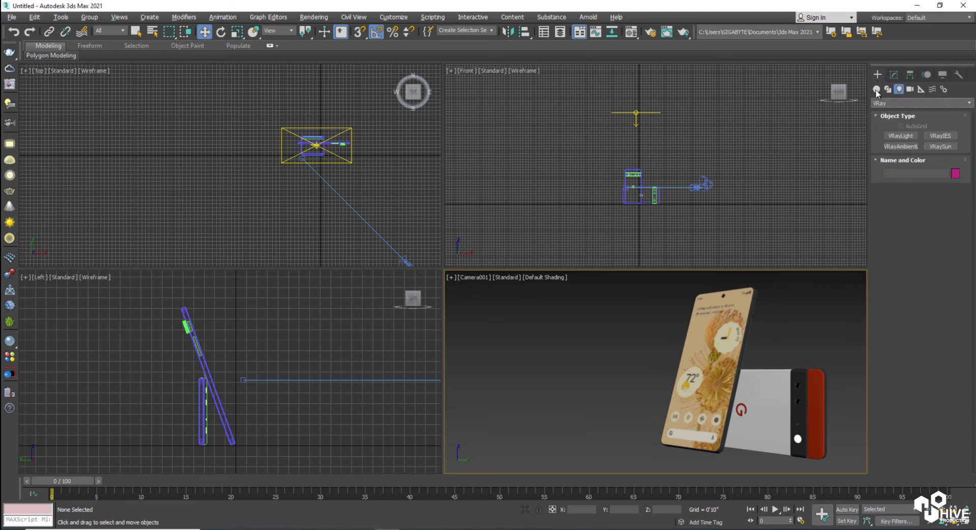
left_click(876, 90)
left_click(894, 103)
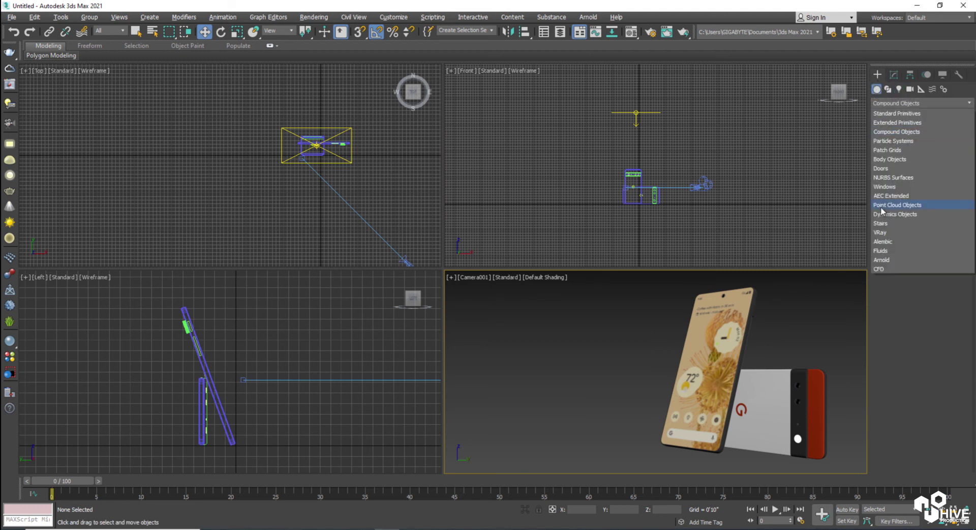
left_click(877, 233)
left_click(925, 158)
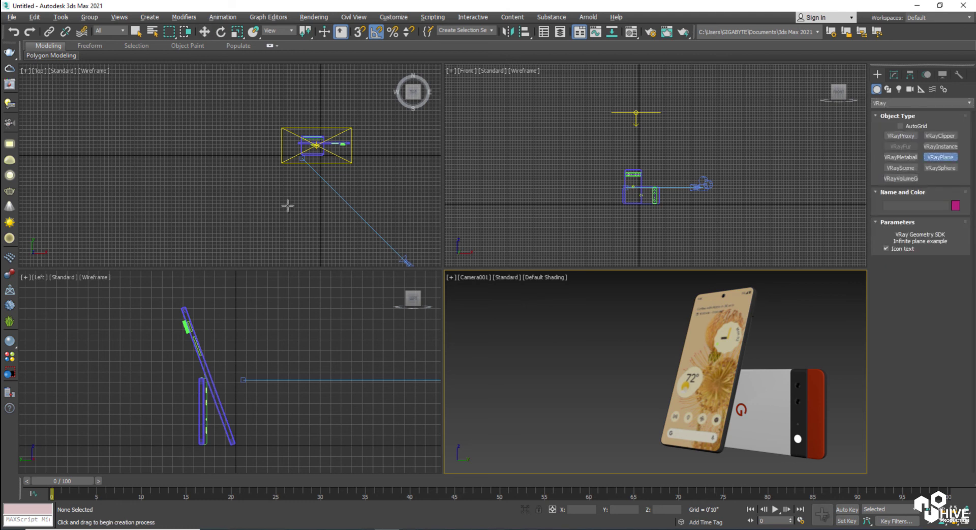
left_click(285, 151)
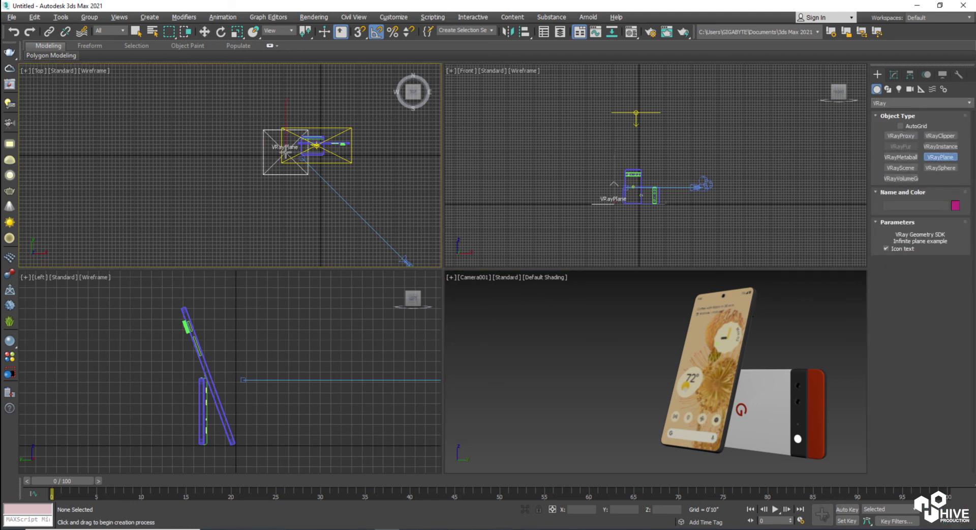
right_click(626, 347)
Step: Replace the Wall Paint sample material with a new VRayMtl
key("m")
left_click(733, 148)
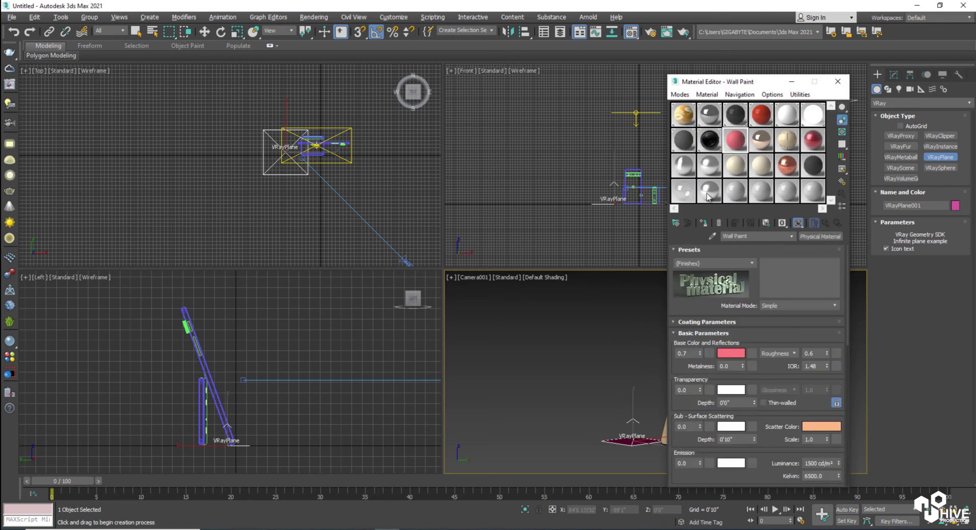
left_click(676, 222)
double_click(333, 381)
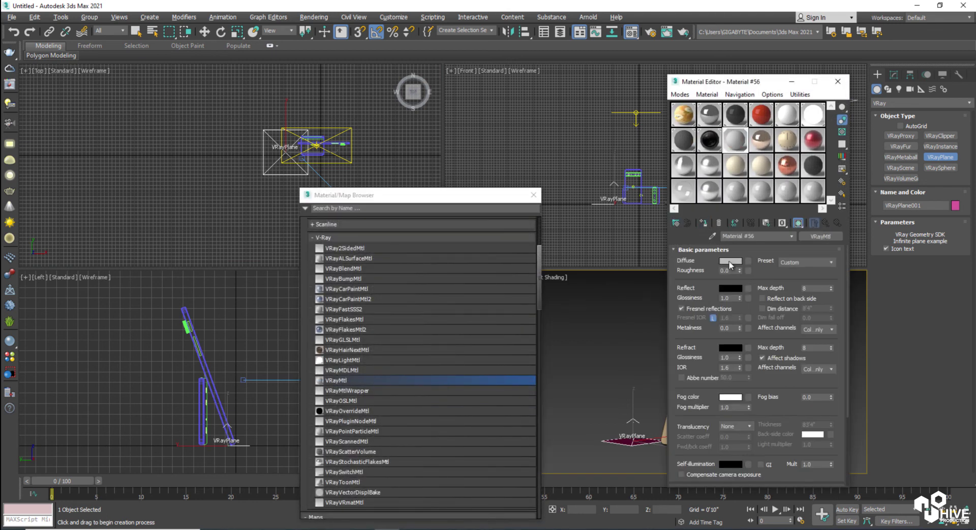
Step: Set the new material's diffuse color to RGB 188, 188, 188
left_click(728, 261)
left_click_drag(299, 134, 300, 139)
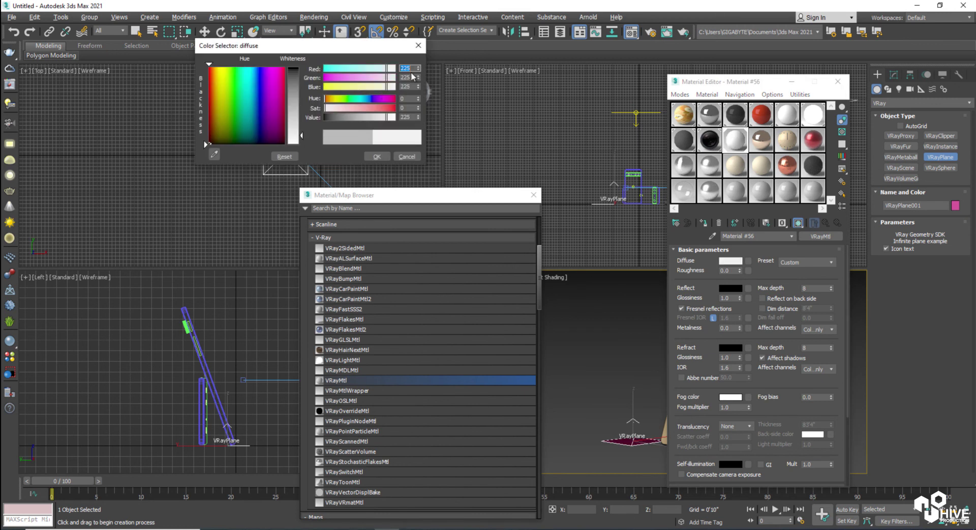
type("188")
key("Tab")
type("188")
key("Tab")
type("188")
key("Return")
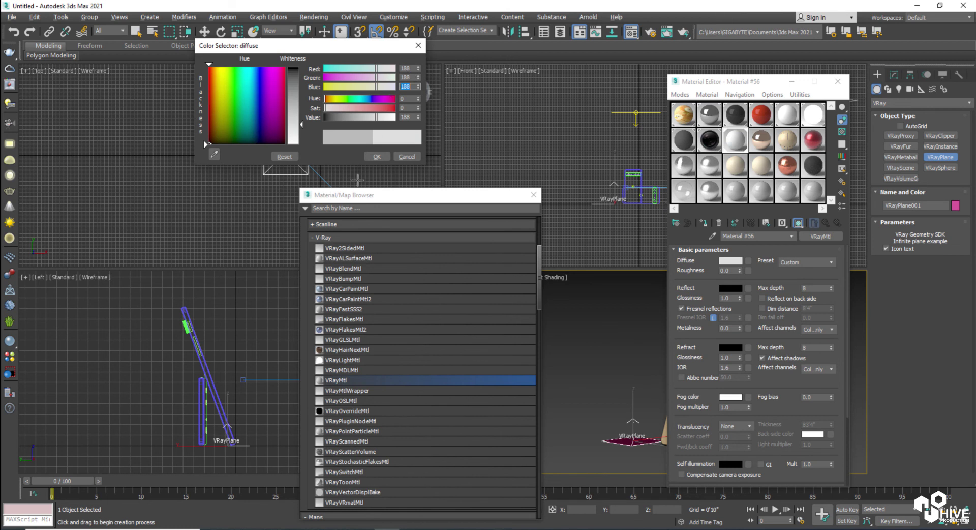
left_click(377, 157)
Step: Set the new material's reflection color to a gray of RGB 87, and close the Material/Map Browser
left_click(730, 288)
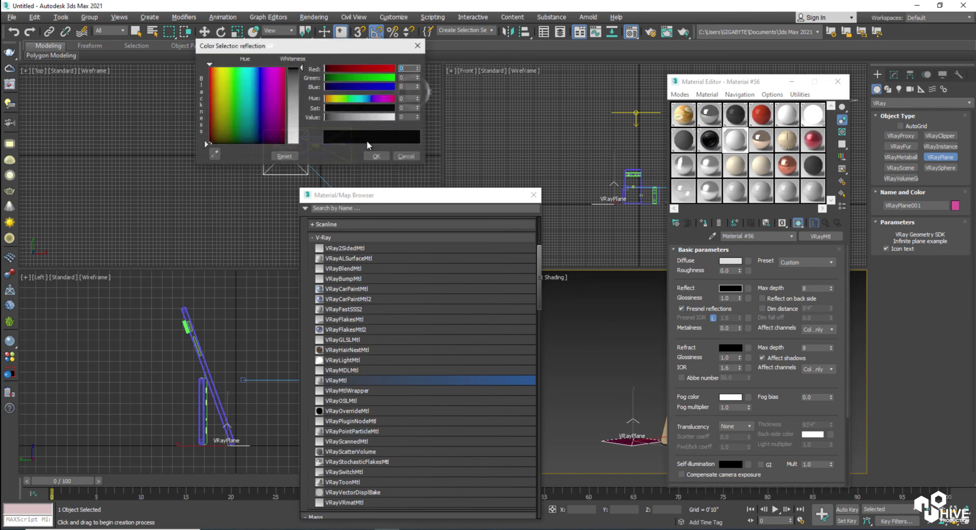
left_click(300, 98)
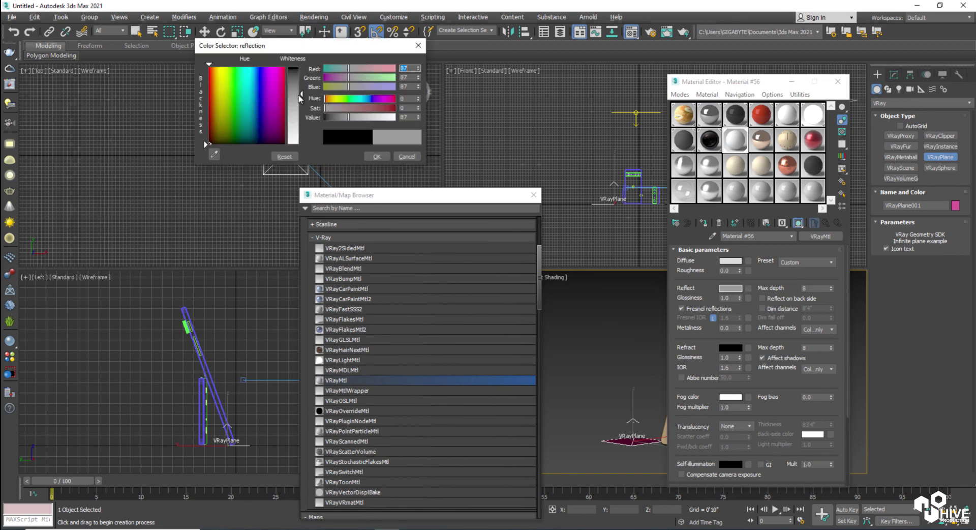
left_click(378, 157)
left_click(533, 195)
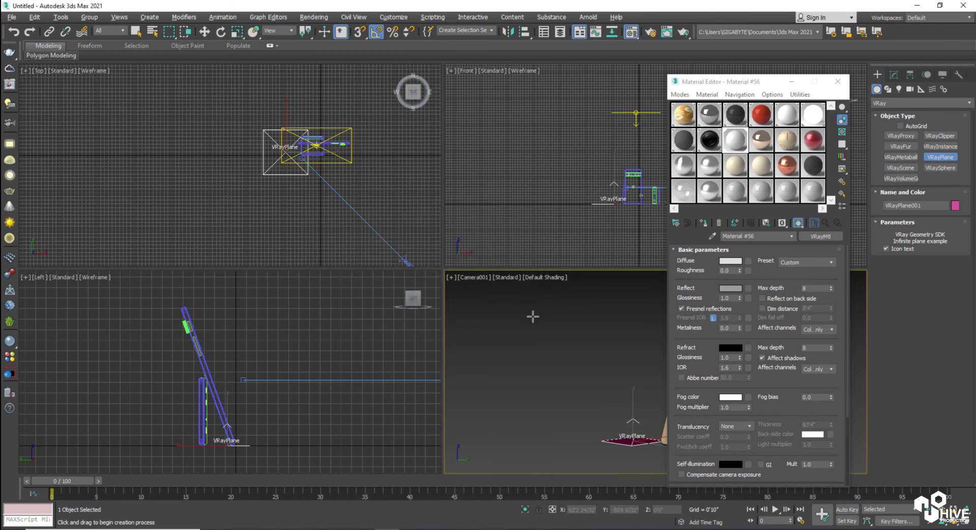
Step: Assign the new gray reflective material to the VRayPlane and close the Material Editor
left_click(564, 395)
key("w")
key("Delete")
left_click_drag(740, 87, 279, 33)
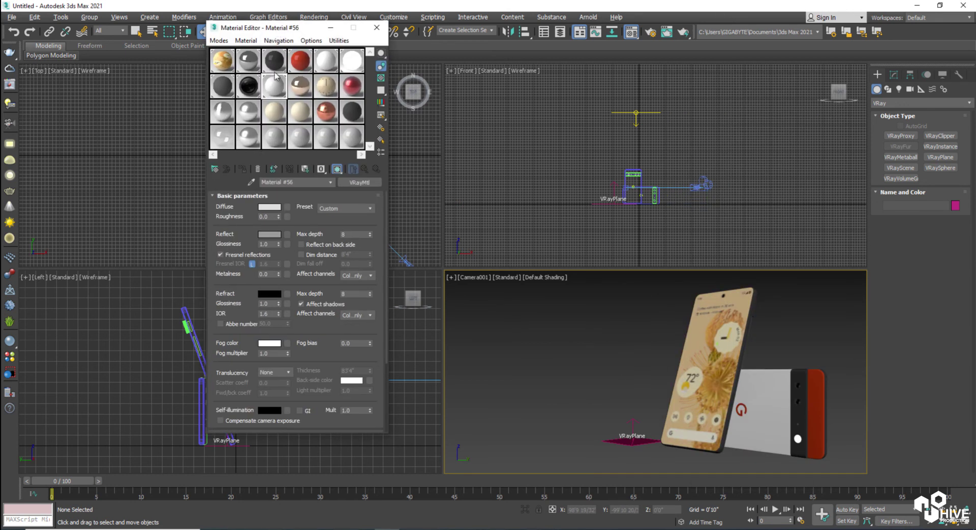
left_click(624, 441)
left_click(274, 89)
left_click(242, 169)
left_click(377, 27)
Step: Render a test image of the camera view and minimize the frame buffer
left_click(580, 385)
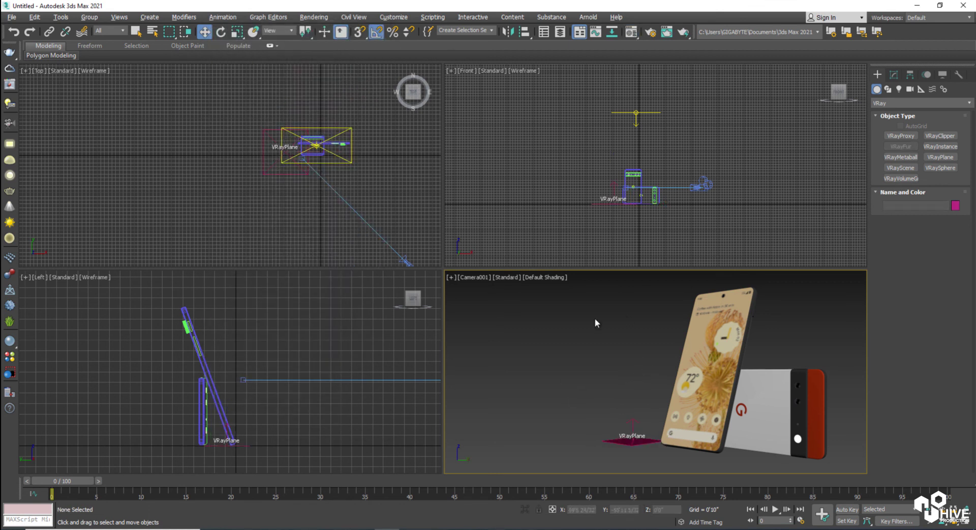
key("shift+q")
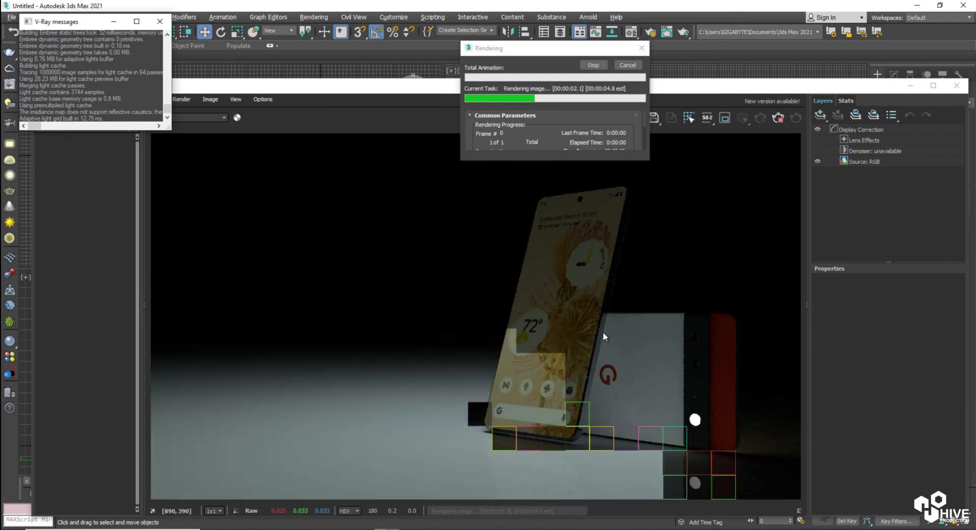
left_click(910, 86)
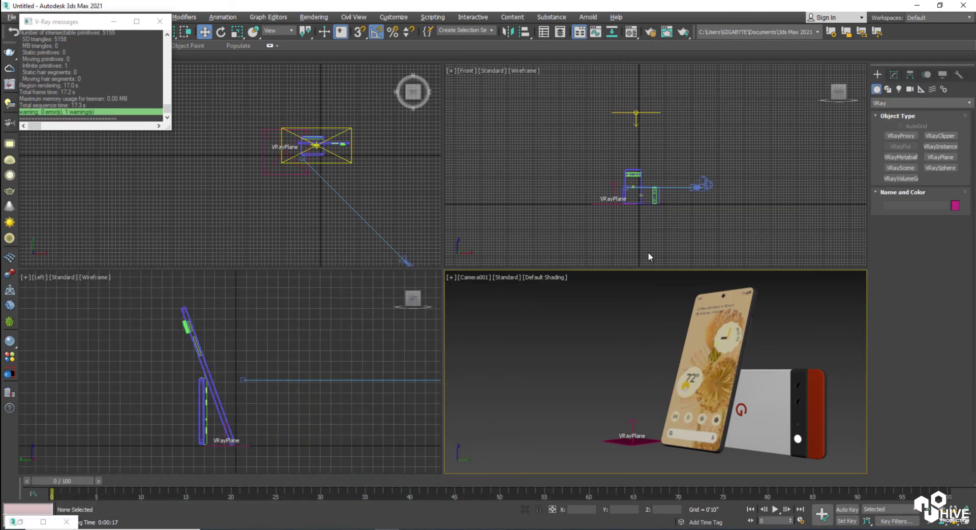
Step: Set the GI irradiance map preset to Low in the render settings and close them
left_click(649, 33)
left_click(385, 112)
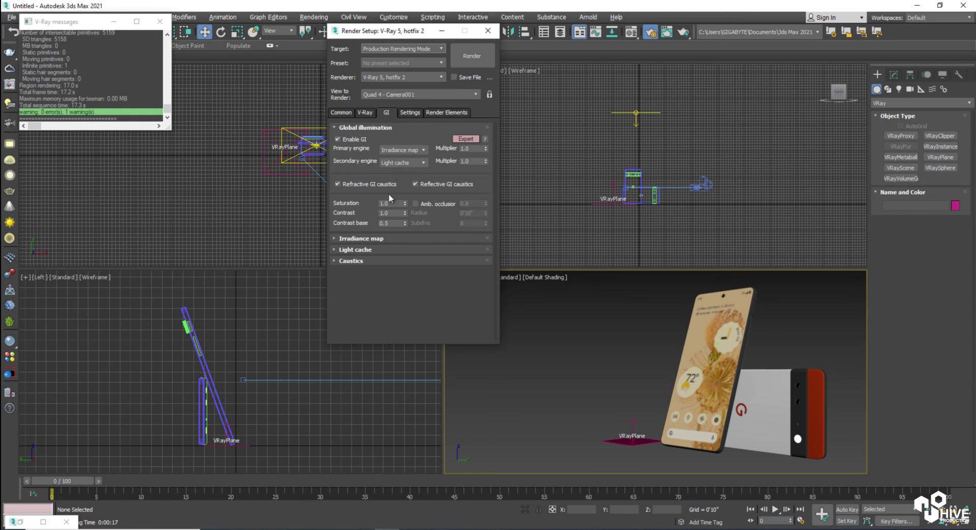
left_click(389, 239)
scroll(399, 231, "down", 3)
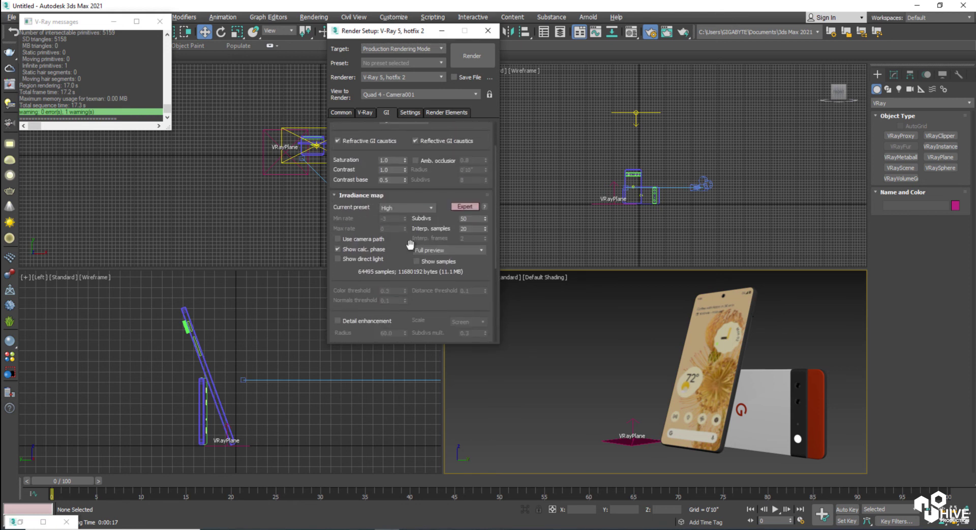
left_click(388, 208)
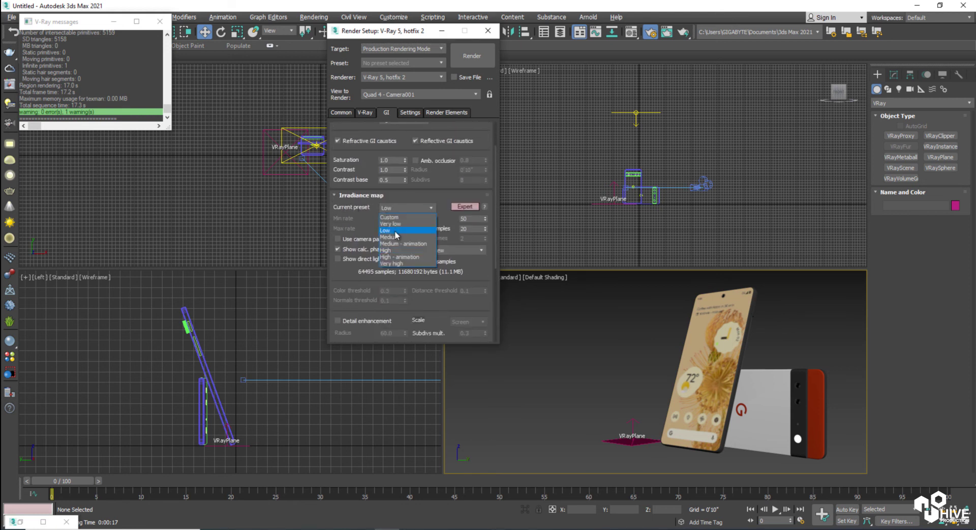
left_click(398, 231)
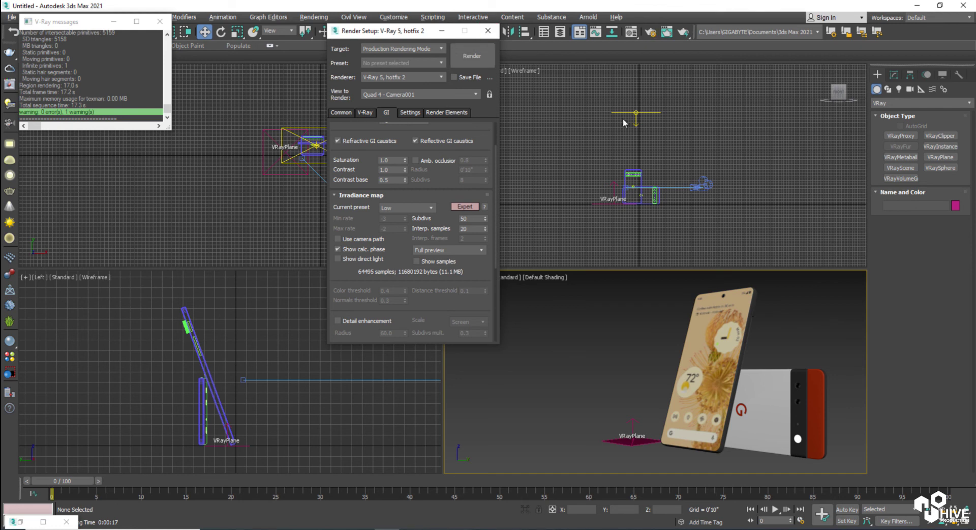
left_click(487, 31)
Step: Copy the overhead light in the Front view, placing the copy upright beside the phones
left_click(636, 118)
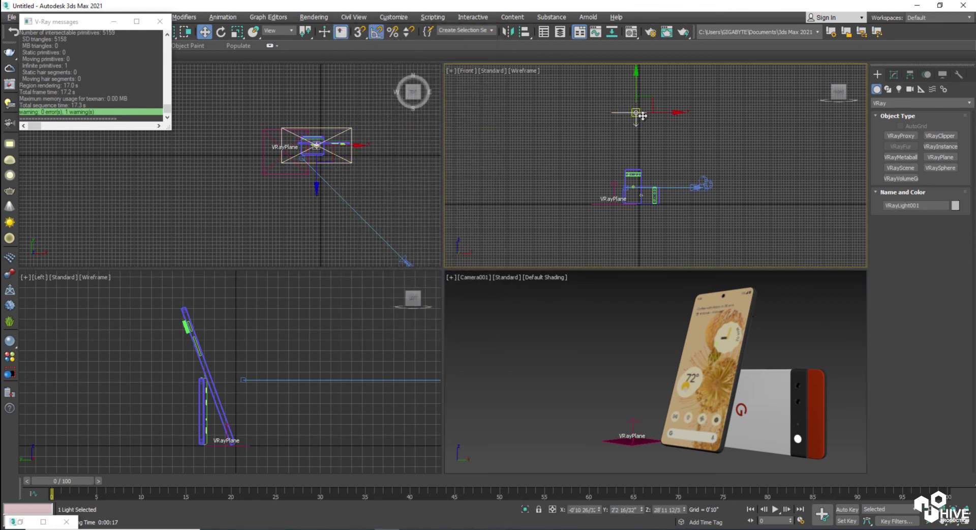
left_click_drag(645, 96, 731, 203, "shift")
left_click(521, 308)
Step: Position the copied light in front of the phones in the Top view and rotate it to face them diagonally
key("e")
middle_click_drag(364, 161, 310, 168)
scroll(311, 169, "down", 2)
mouse_move(370, 147)
left_mouse_down()
mouse_move(372, 163)
mouse_move(330, 180)
left_mouse_up()
key("w")
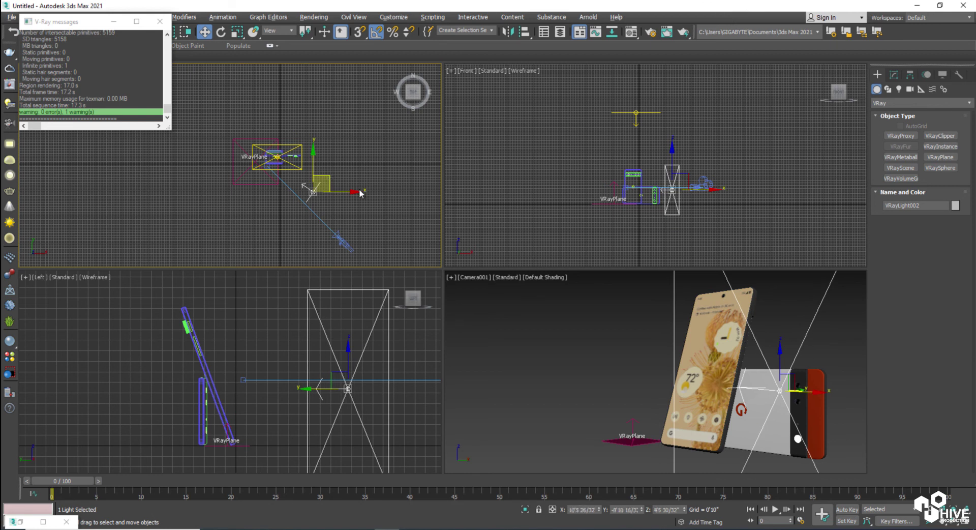
key("e")
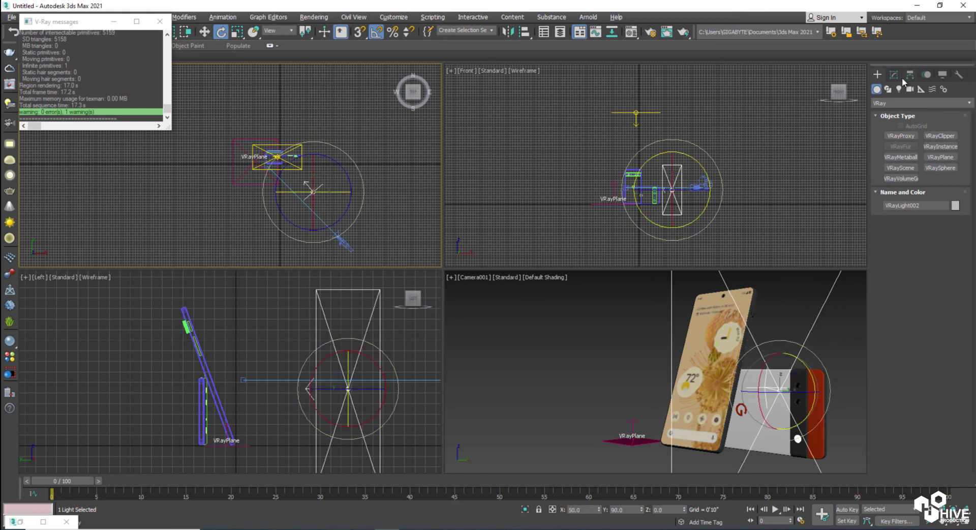
Step: Set the copied light's multiplier to 3 and move it farther from the phones, toward the camera
left_click(893, 75)
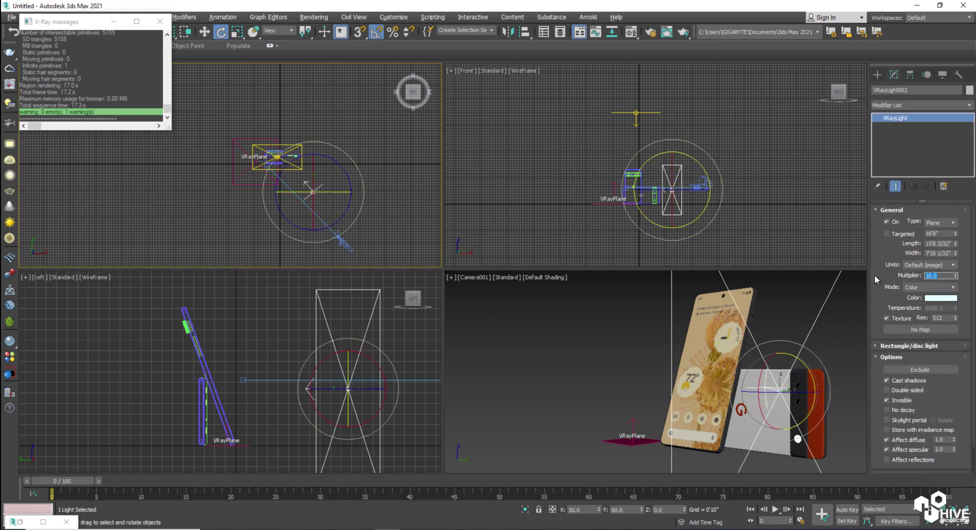
left_click(798, 239)
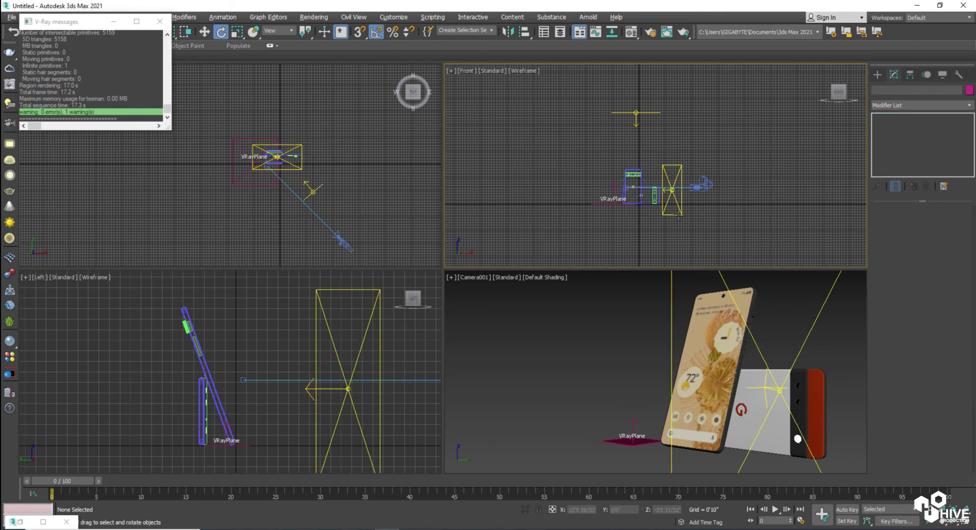
left_click(679, 216)
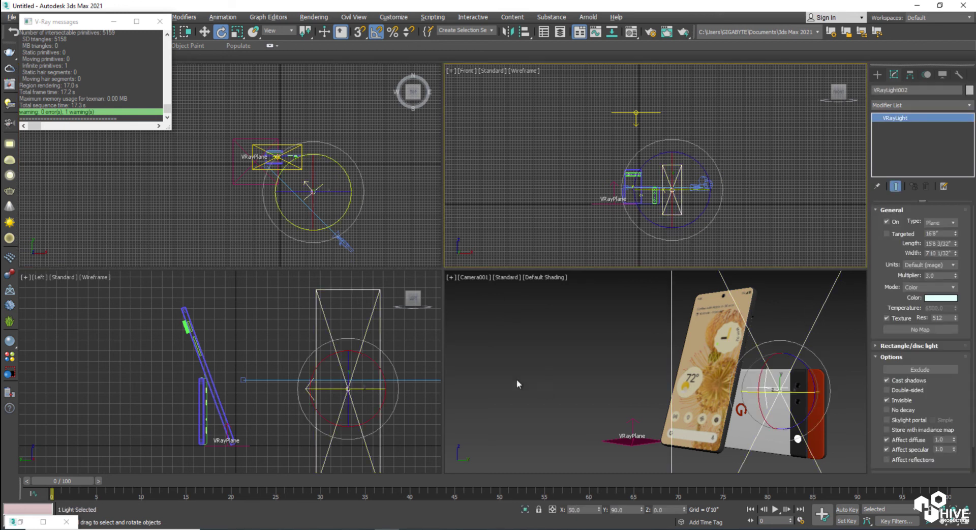
key("w")
left_click_drag(326, 178, 334, 193)
left_click(558, 399)
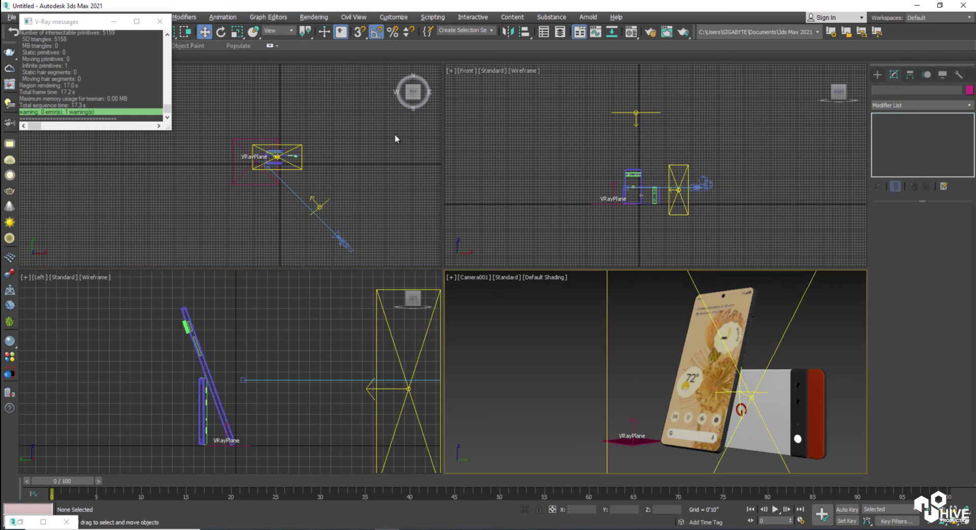
Step: Set the environment background color to a light grey with red, green and blue all at 188
left_click(313, 18)
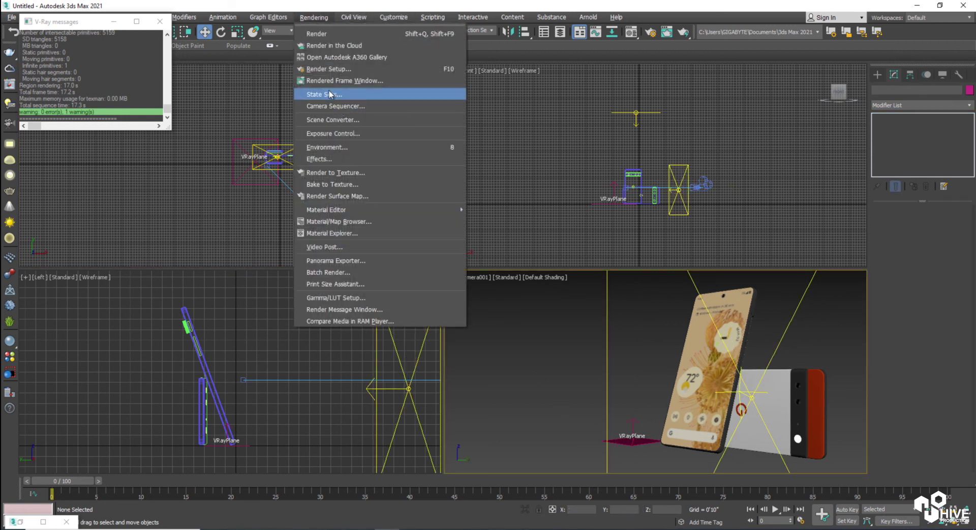
left_click(358, 146)
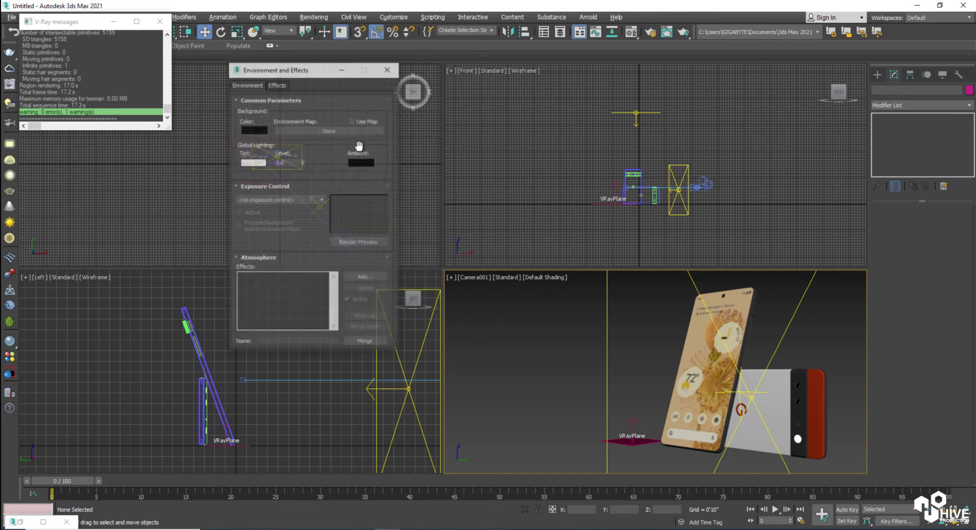
left_click(255, 131)
left_click_drag(294, 101, 298, 128)
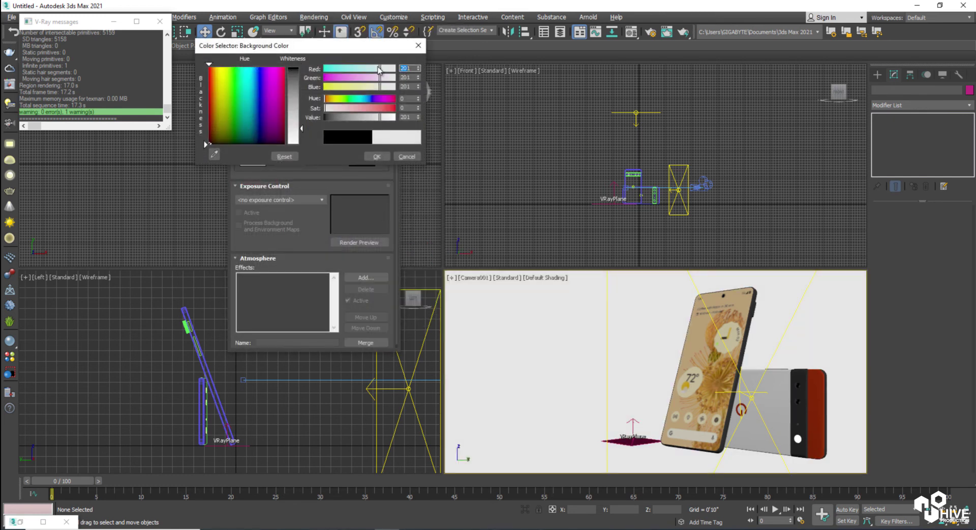
key("Tab")
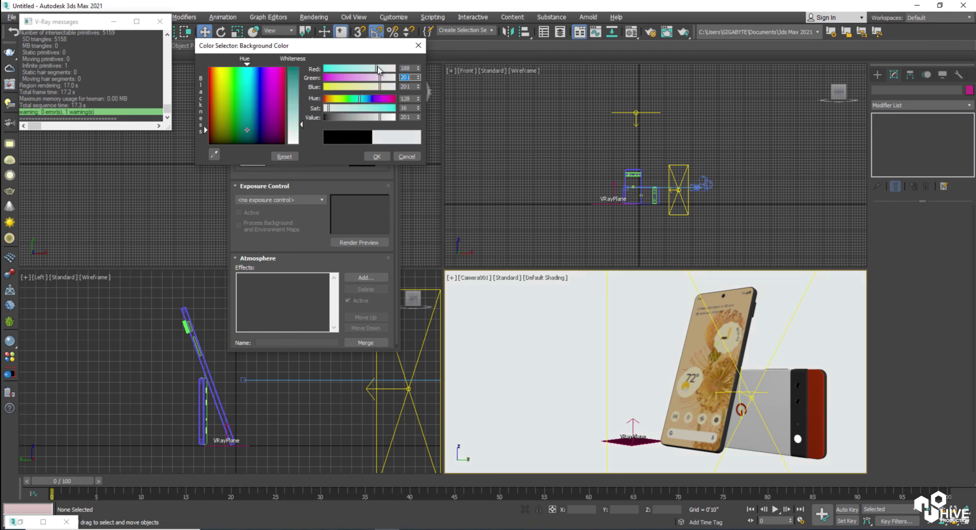
type("188")
key("Tab")
type("188")
key("Return")
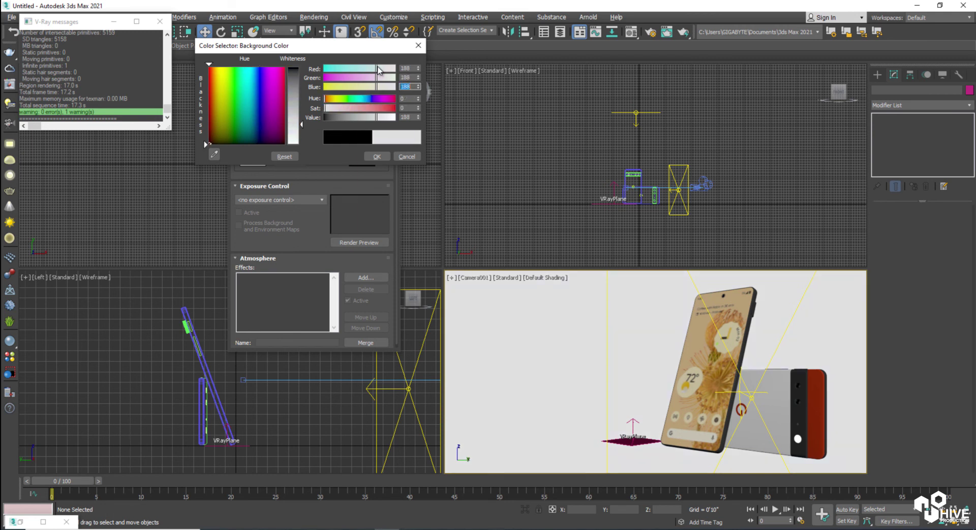
left_click(377, 156)
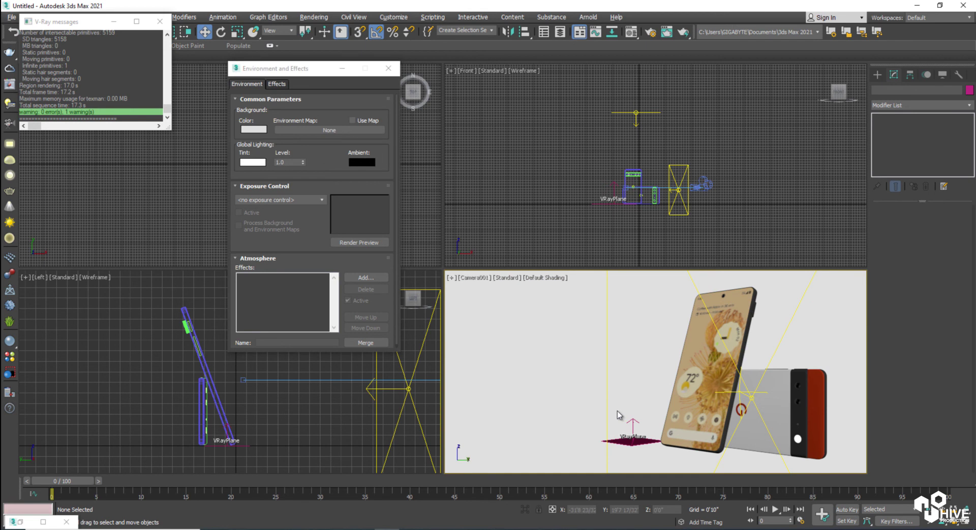
Step: Render the camera view to check the phones against the light grey background, then minimize the frame buffer
key("shift+q")
left_click(13, 521)
left_click(30, 492)
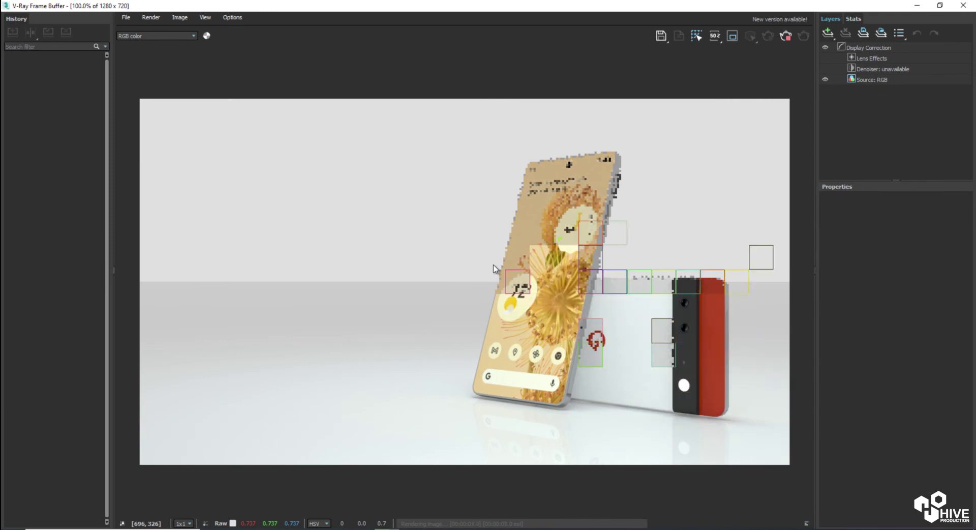
left_click(917, 5)
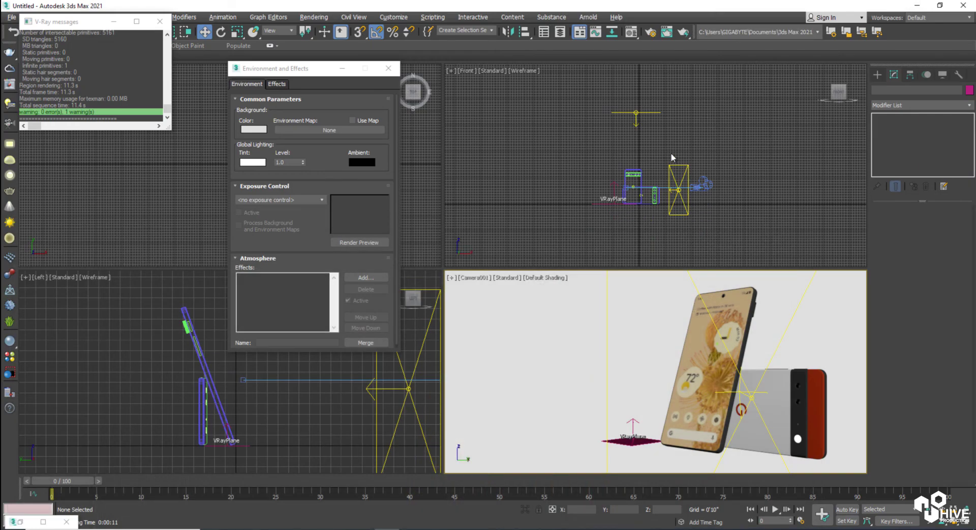
Step: Close the environment settings and move the front V-Ray light closer to the side of the phones in the Top view
left_click(673, 166)
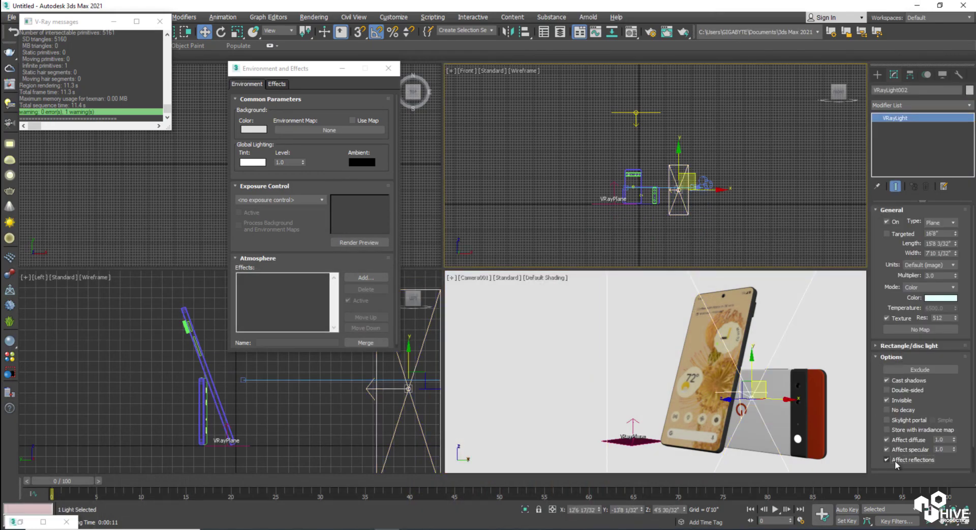
left_click(388, 68)
left_click(329, 198)
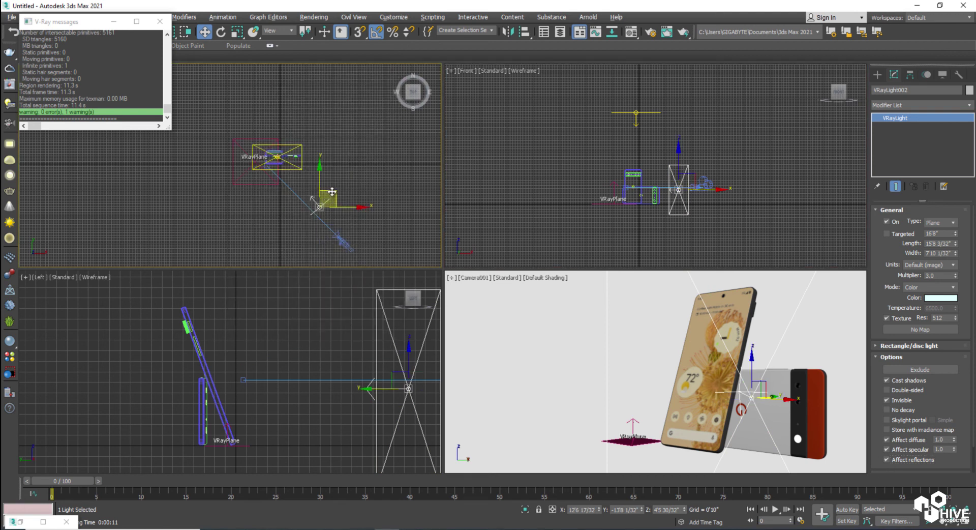
left_click_drag(332, 191, 339, 162)
Step: Render the camera view again and bring up the frame buffer to check the repositioned front light
left_click(797, 343)
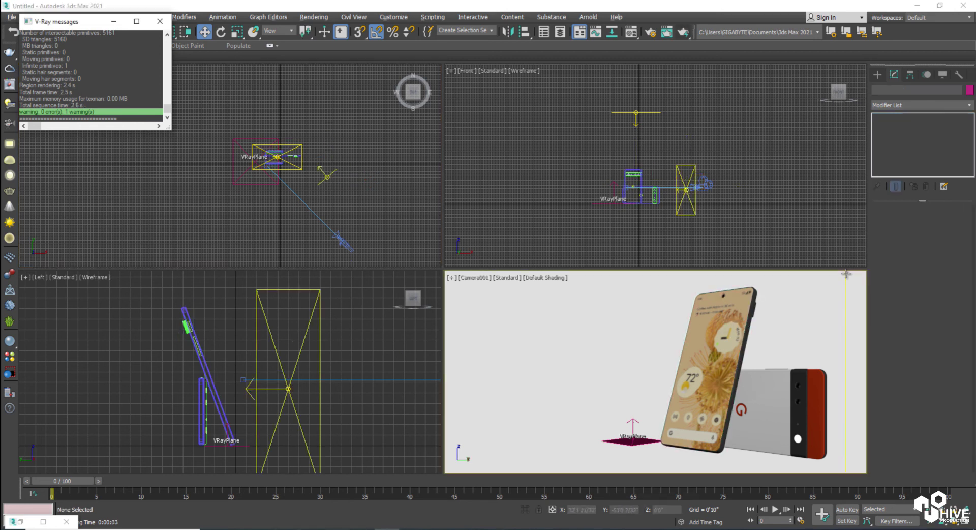
left_click(735, 354)
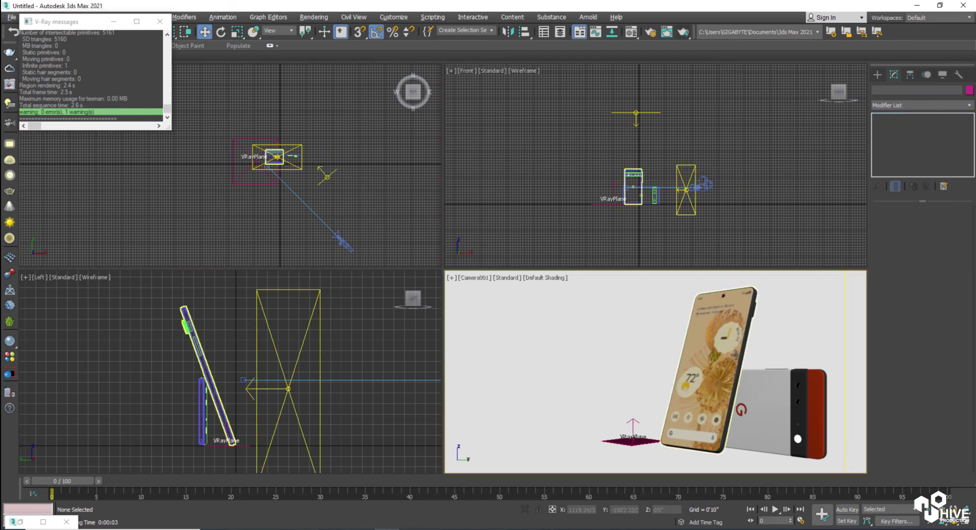
key("shift+q")
left_click(12, 522)
left_click(61, 496)
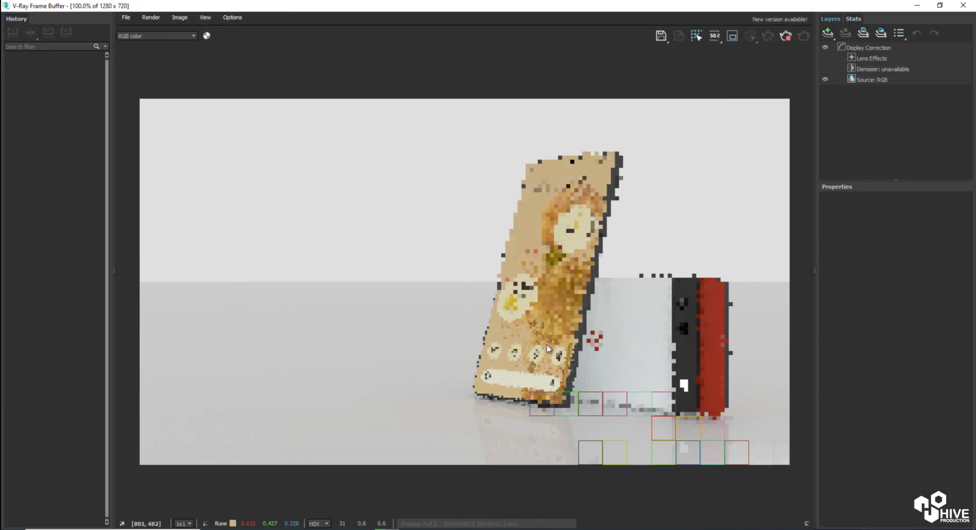